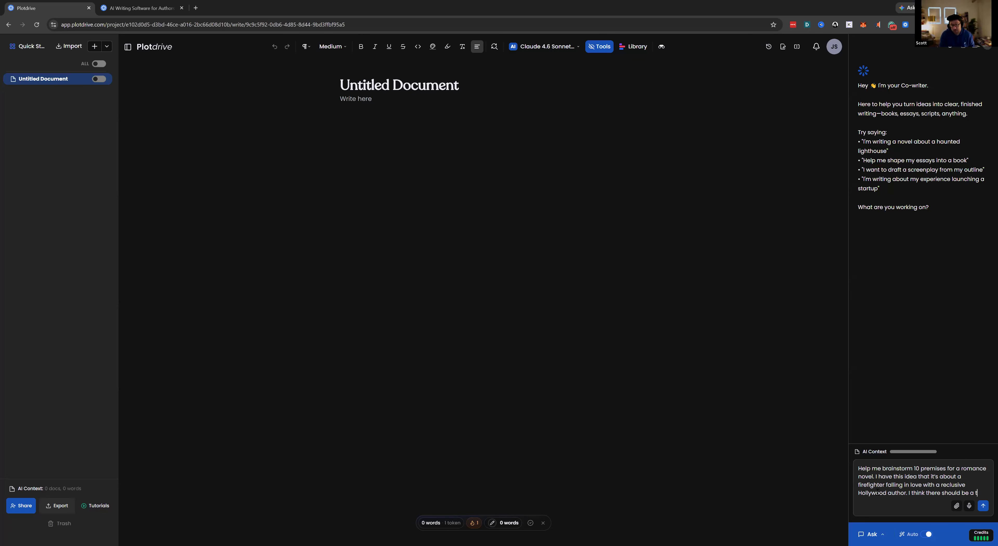
- Complete the brainstorming prompt with "trope of grumpy/sunshine in it, a super optimisitic firefighter and a grumpy author." and send it to the Co-writer
{"action": "type", "text": "rope o"}
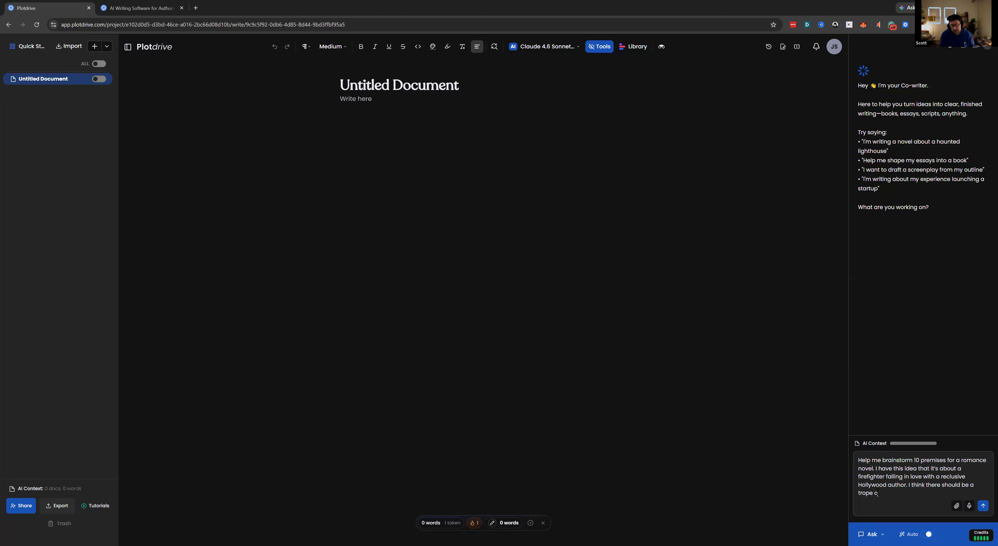
{"action": "type", "text": "f grumpy/sunshine in it"}
{"action": "type", "text": ", a super optimisit"}
{"action": "type", "text": "ic firefight"}
{"action": "type", "text": "er and a grumpy "}
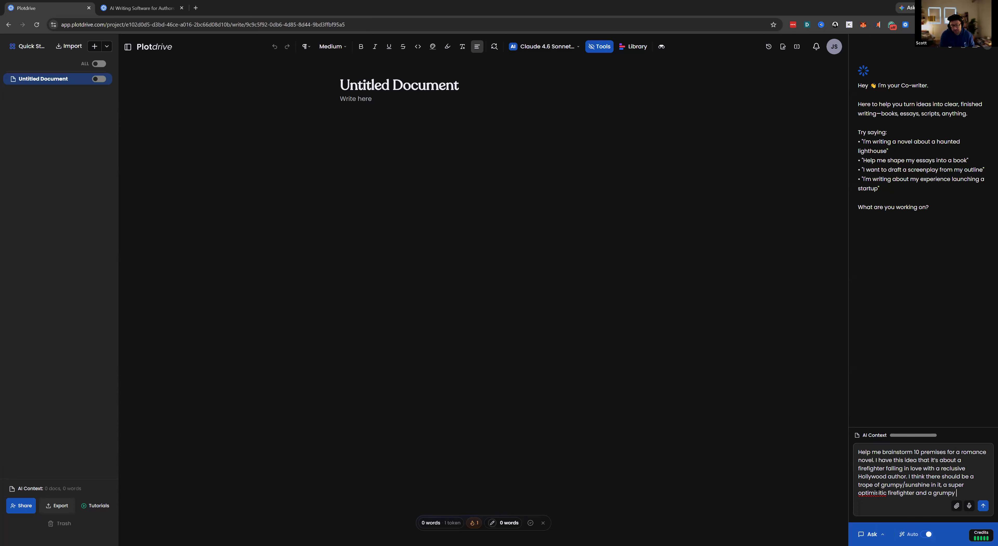
{"action": "type", "text": "author."}
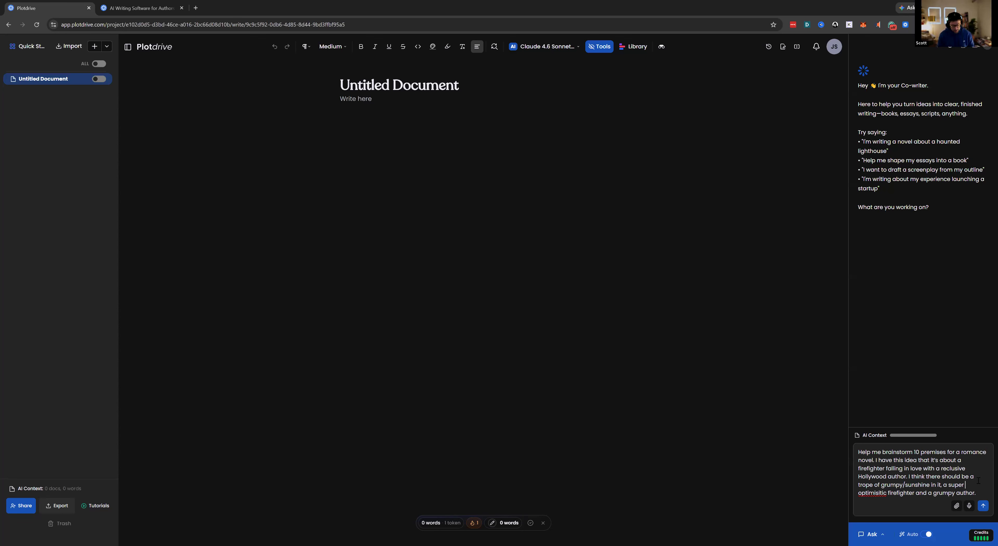
{"action": "key", "text": "Return"}
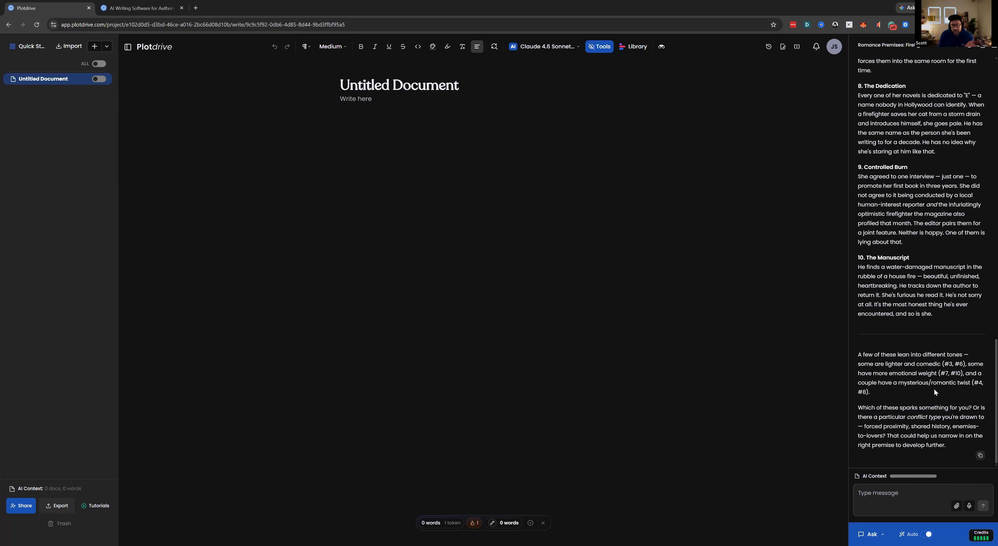
- Read through the ten generated romance premises and the closing questions in the Co-writer's reply
{"action": "scroll", "coordinate": [934, 389], "scroll_direction": "up", "scroll_amount": 4}
{"action": "scroll", "coordinate": [933, 388], "scroll_direction": "up", "scroll_amount": 12}
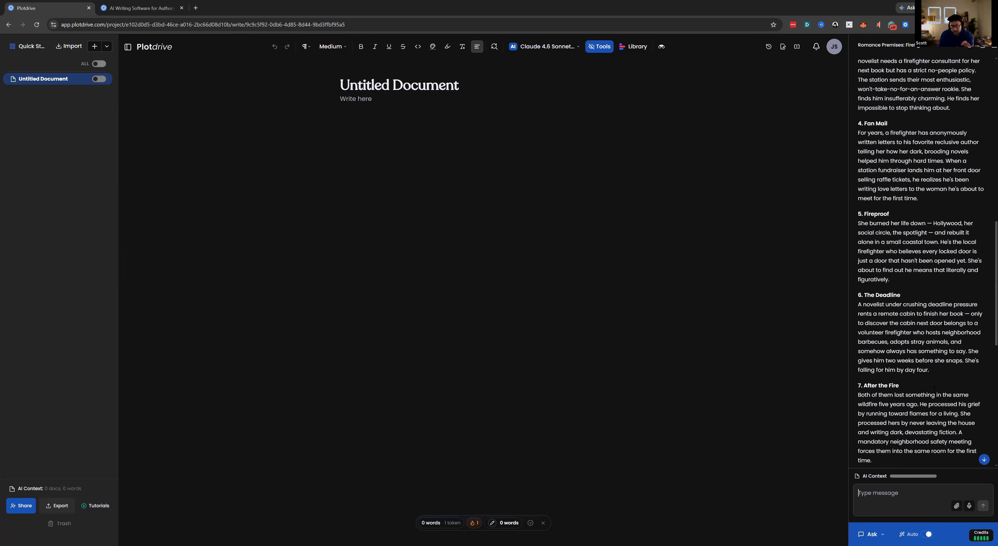
{"action": "scroll", "coordinate": [933, 389], "scroll_direction": "up", "scroll_amount": 5}
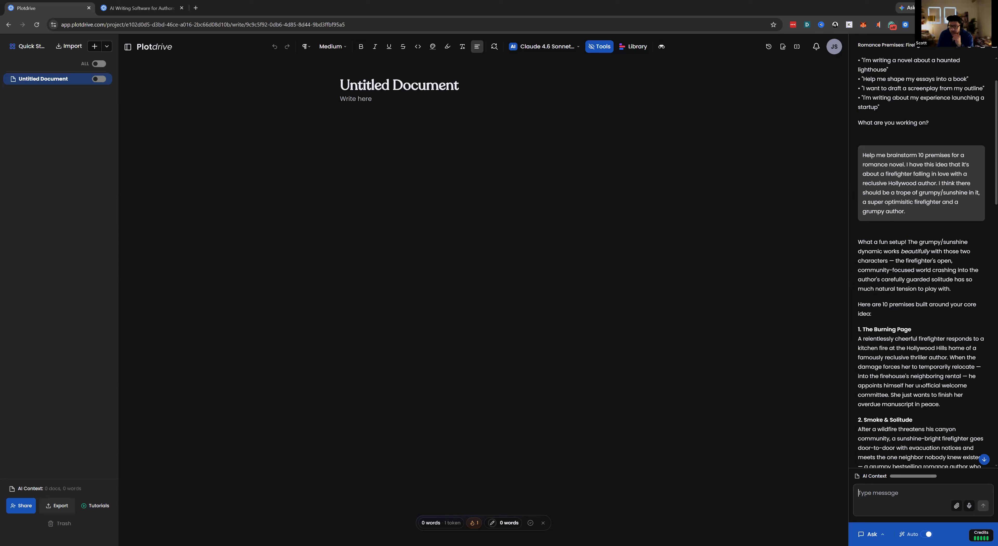
{"action": "scroll", "coordinate": [929, 276], "scroll_direction": "down", "scroll_amount": 2}
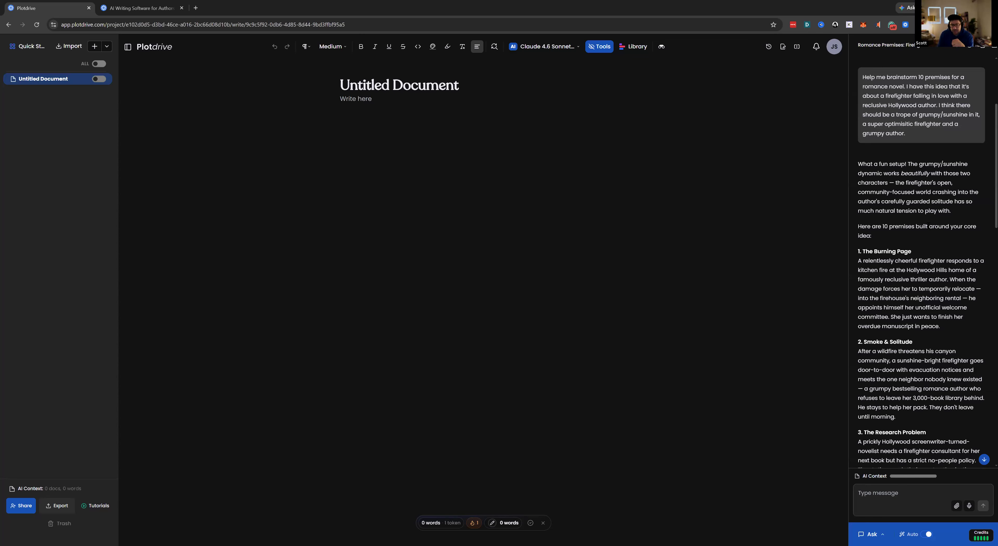
{"action": "scroll", "coordinate": [909, 291], "scroll_direction": "down", "scroll_amount": 1}
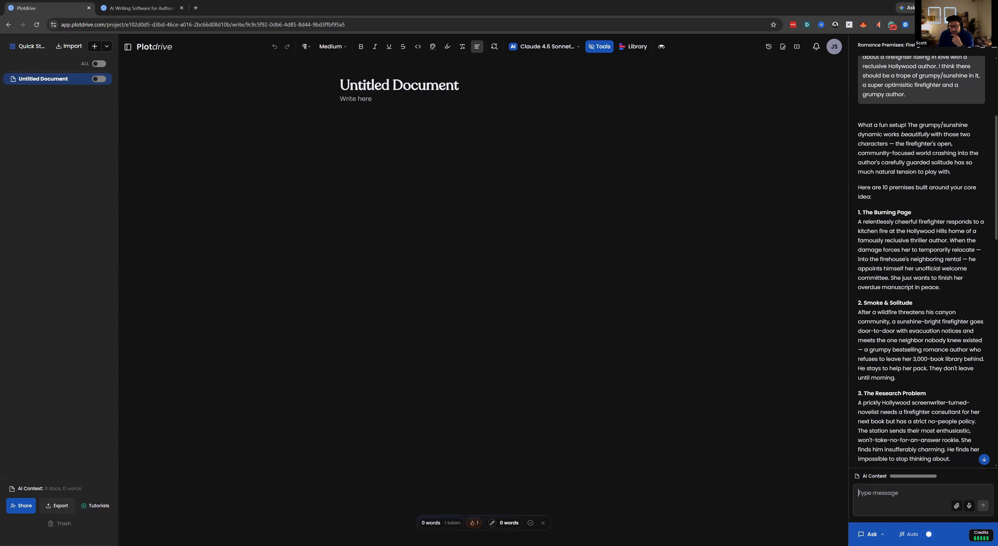
{"action": "scroll", "coordinate": [908, 274], "scroll_direction": "down", "scroll_amount": 1}
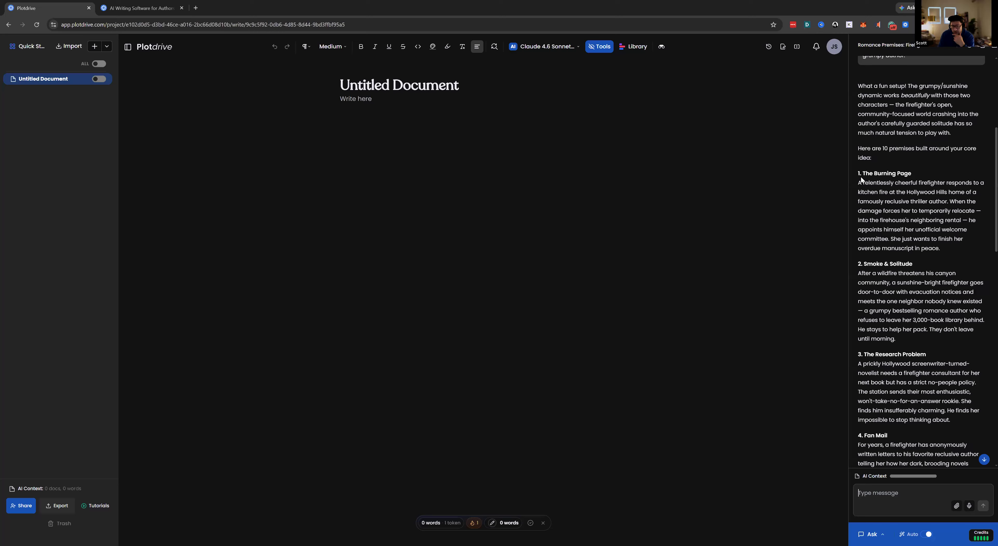
{"action": "scroll", "coordinate": [903, 204], "scroll_direction": "down", "scroll_amount": 2}
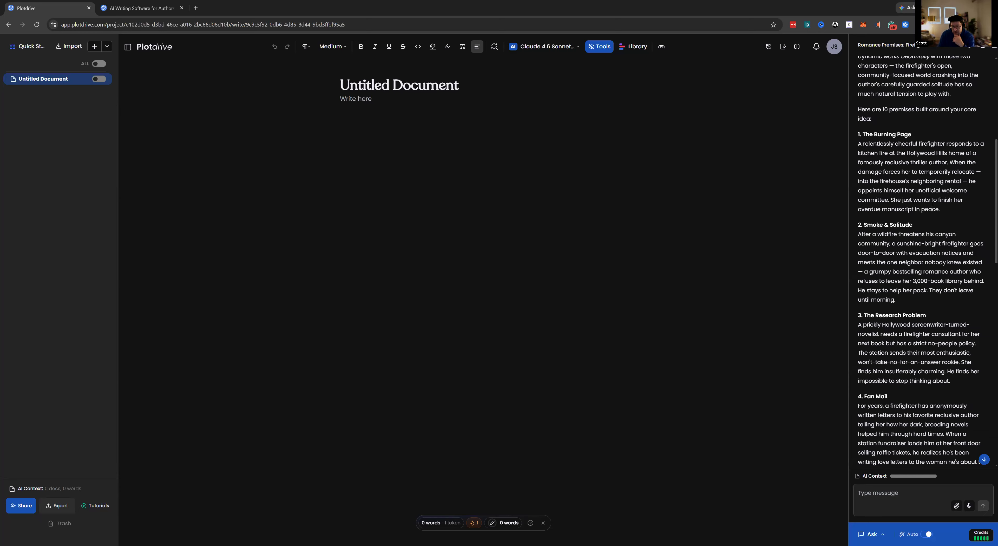
{"action": "left_click_drag", "start_coordinate": [890, 202], "coordinate": [939, 209]}
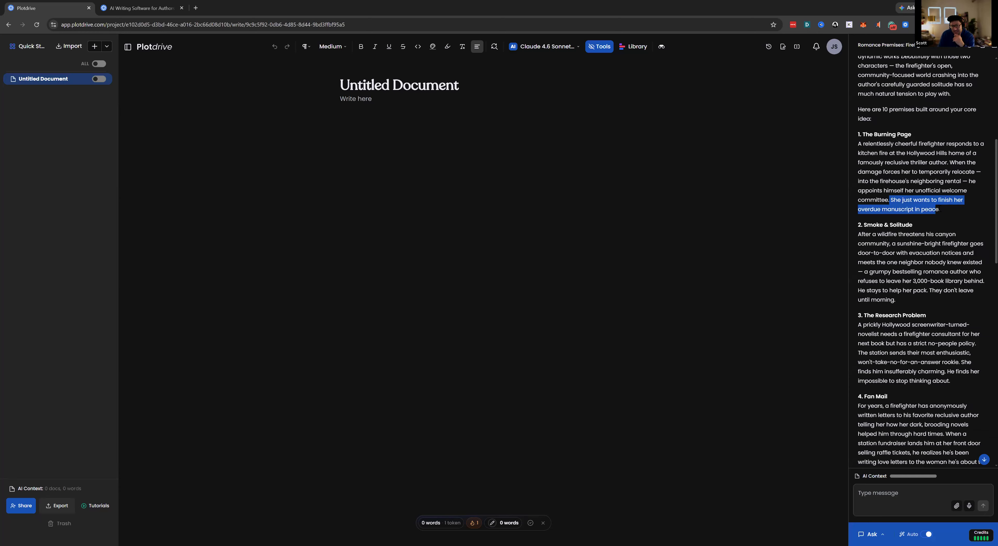
{"action": "left_click", "coordinate": [941, 208]}
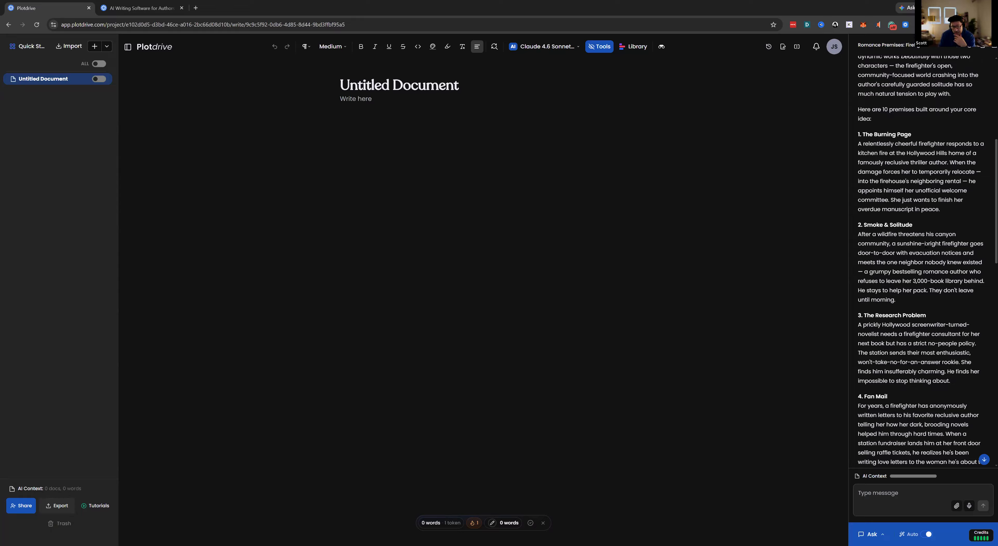
{"action": "scroll", "coordinate": [883, 254], "scroll_direction": "down", "scroll_amount": 3}
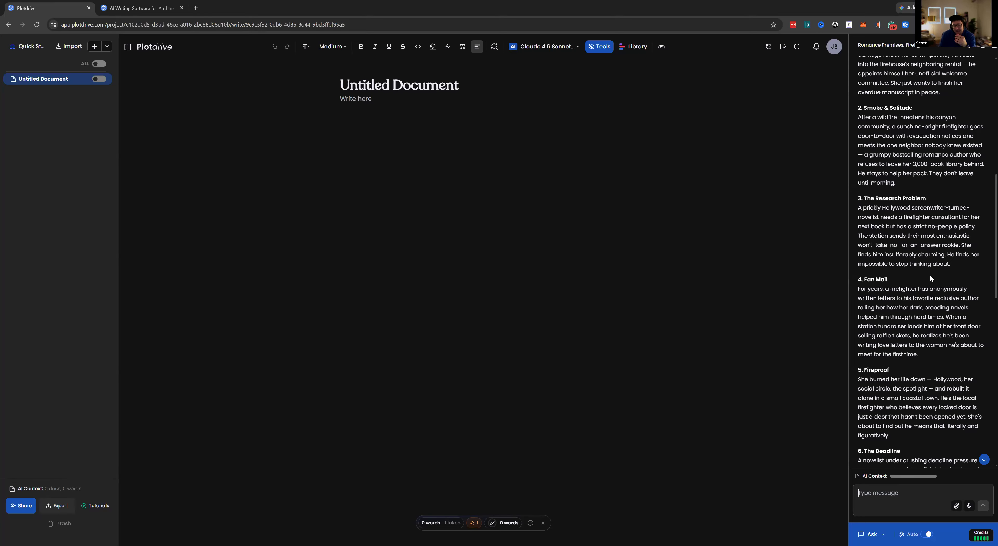
{"action": "scroll", "coordinate": [930, 275], "scroll_direction": "up", "scroll_amount": 1}
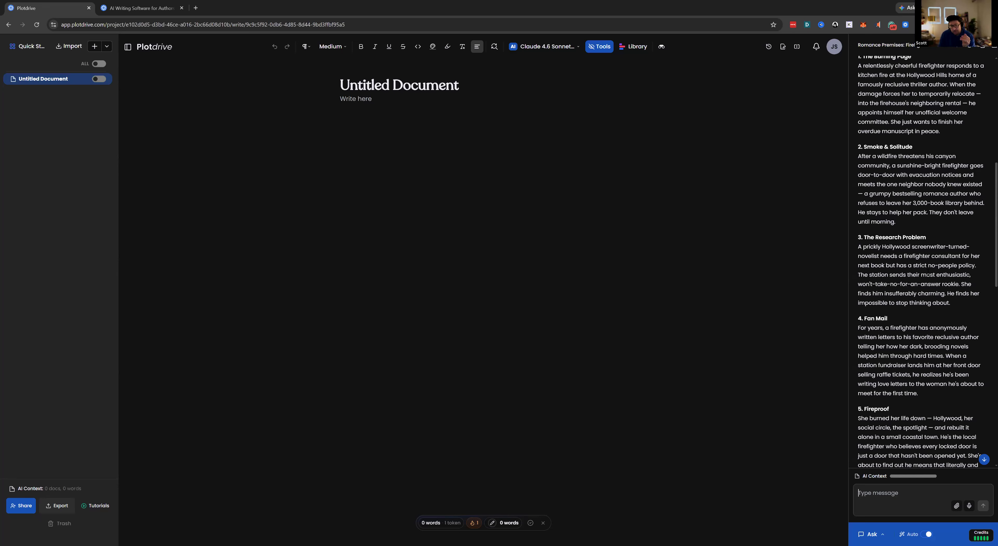
{"action": "scroll", "coordinate": [940, 314], "scroll_direction": "down", "scroll_amount": 3}
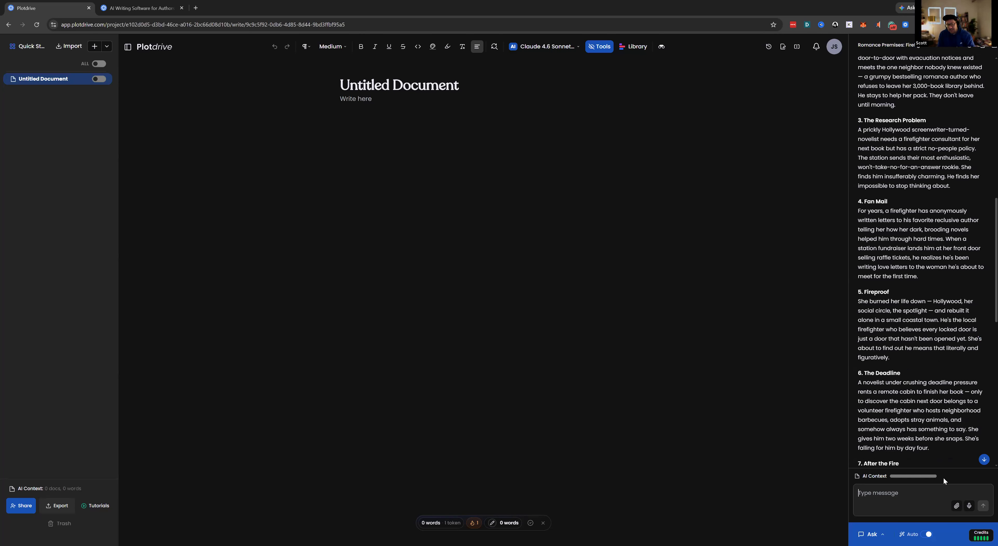
{"action": "scroll", "coordinate": [948, 383], "scroll_direction": "down", "scroll_amount": 10}
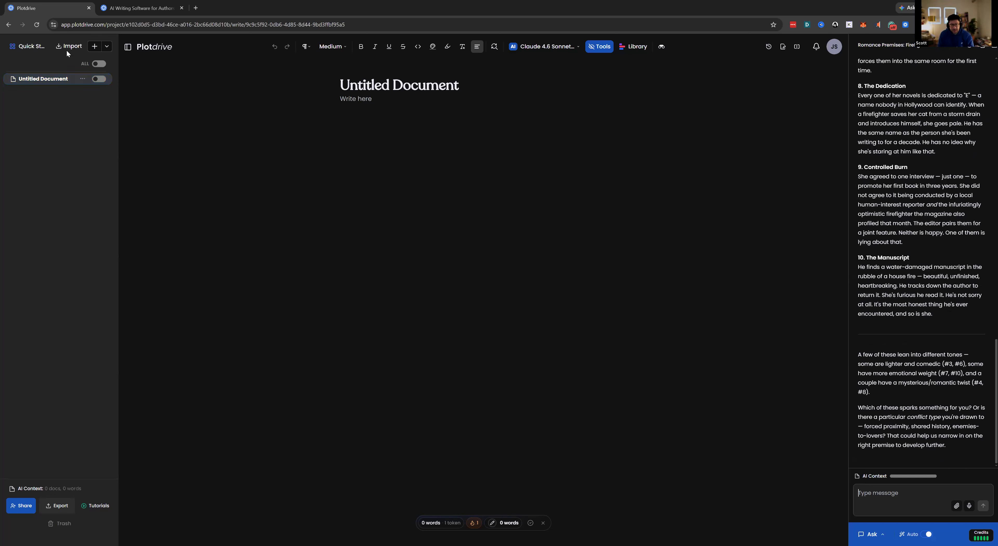
- Create a new document named Brainstorming in the project and open it
{"action": "left_click", "coordinate": [93, 47]}
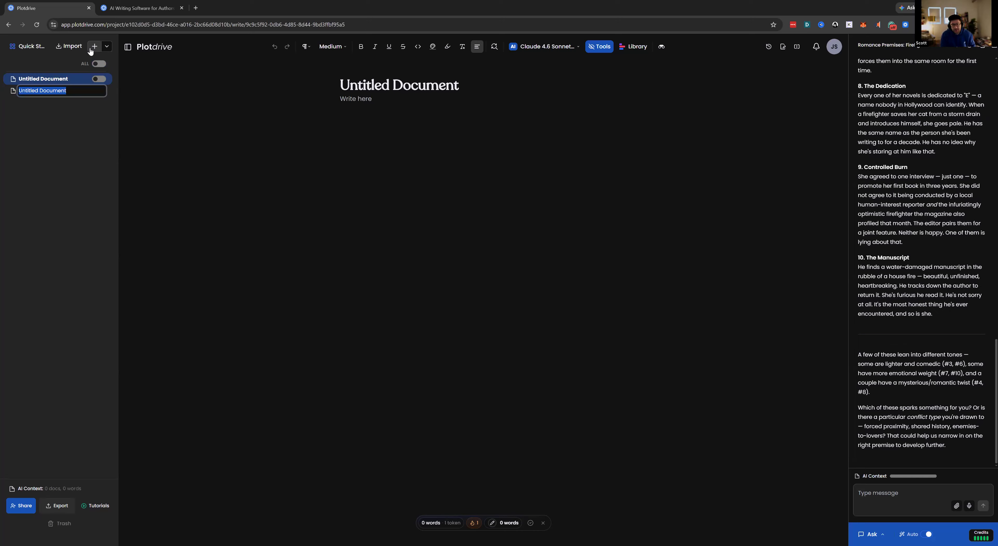
{"action": "type", "text": "Brainstorming"}
{"action": "key", "text": "Return"}
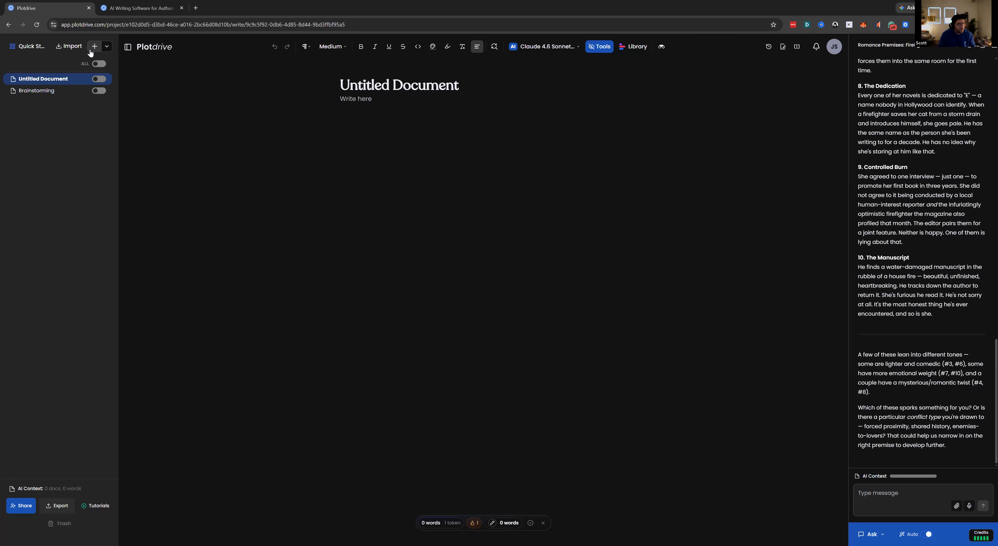
{"action": "left_click", "coordinate": [42, 93]}
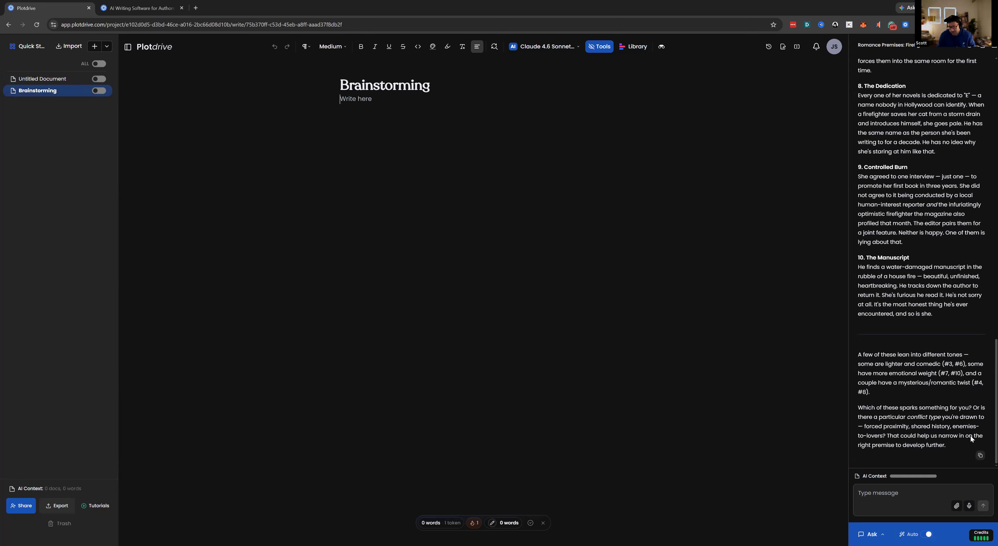
- Copy the Co-writer's full reply with the ten premises into the Brainstorming document
{"action": "left_click", "coordinate": [979, 457]}
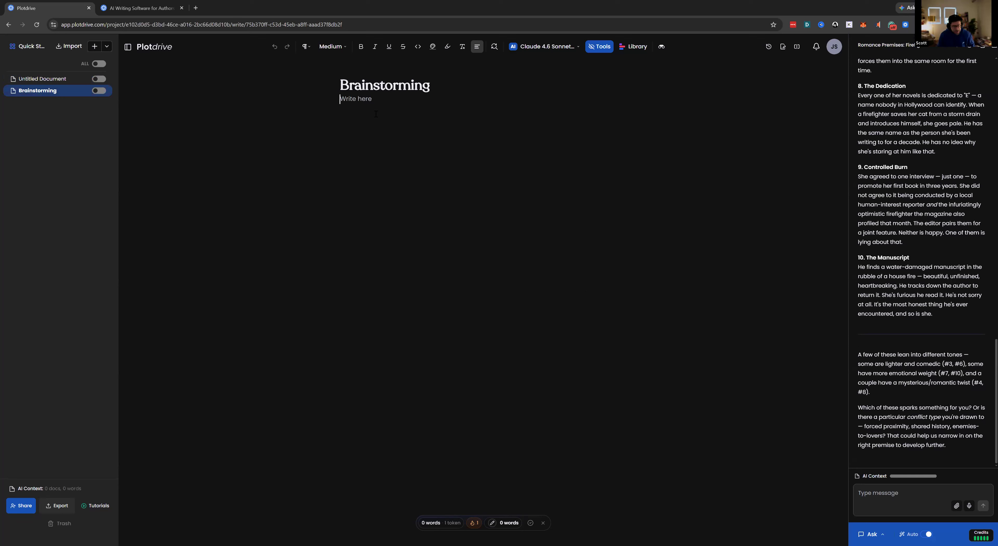
{"action": "key", "text": "ctrl+v"}
{"action": "scroll", "coordinate": [440, 159], "scroll_direction": "up", "scroll_amount": 10}
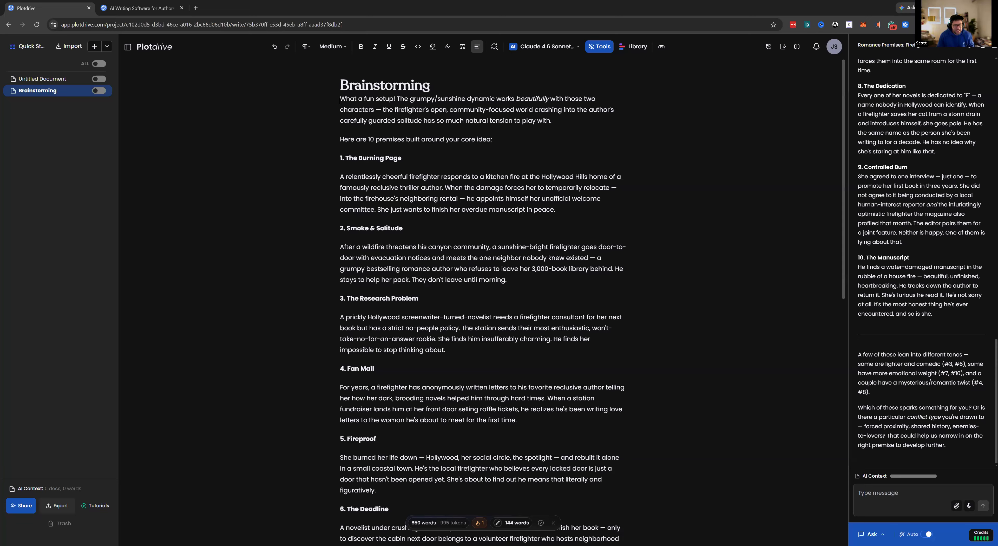
- Delete the introductory text above premise 1 and the separator and closing remarks below premise 10 in the Brainstorming document
{"action": "left_click_drag", "start_coordinate": [340, 101], "coordinate": [502, 140]}
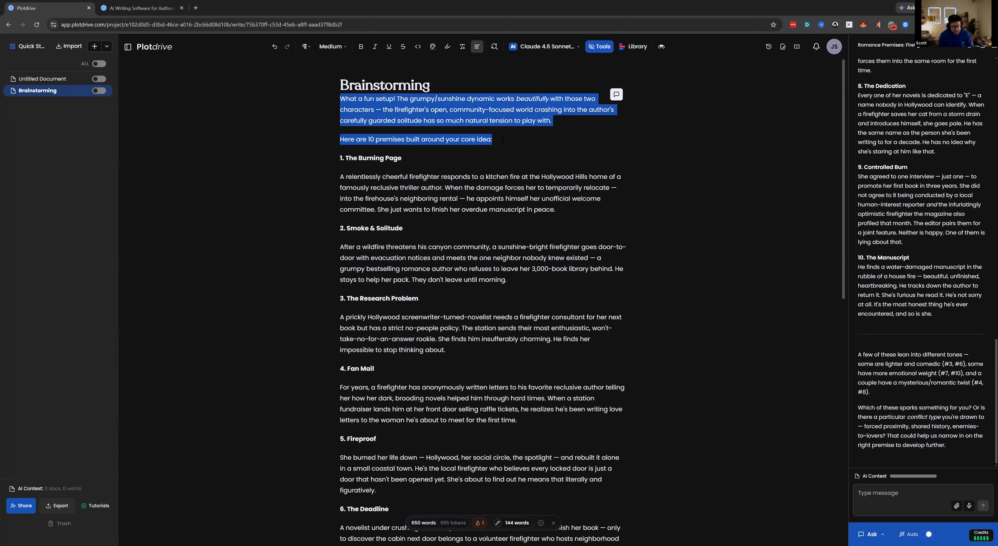
{"action": "key", "text": "BackSpace"}
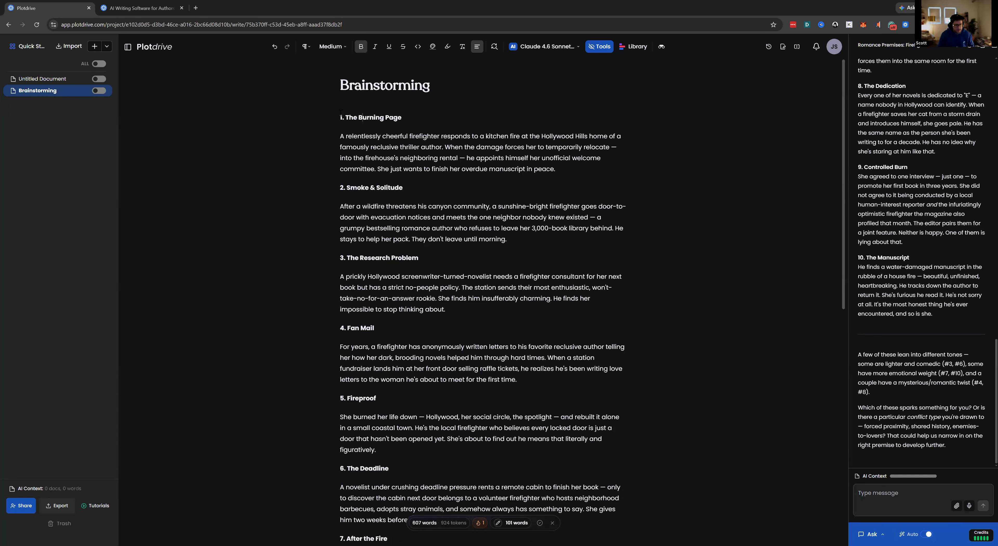
{"action": "scroll", "coordinate": [409, 283], "scroll_direction": "down", "scroll_amount": 3}
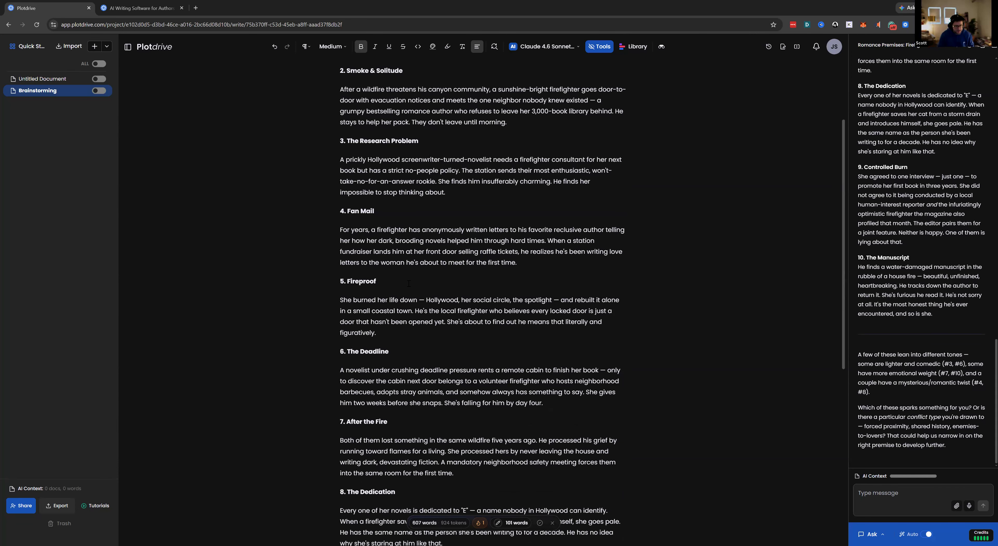
{"action": "scroll", "coordinate": [409, 283], "scroll_direction": "down", "scroll_amount": 8}
{"action": "left_click_drag", "start_coordinate": [455, 430], "coordinate": [336, 349]}
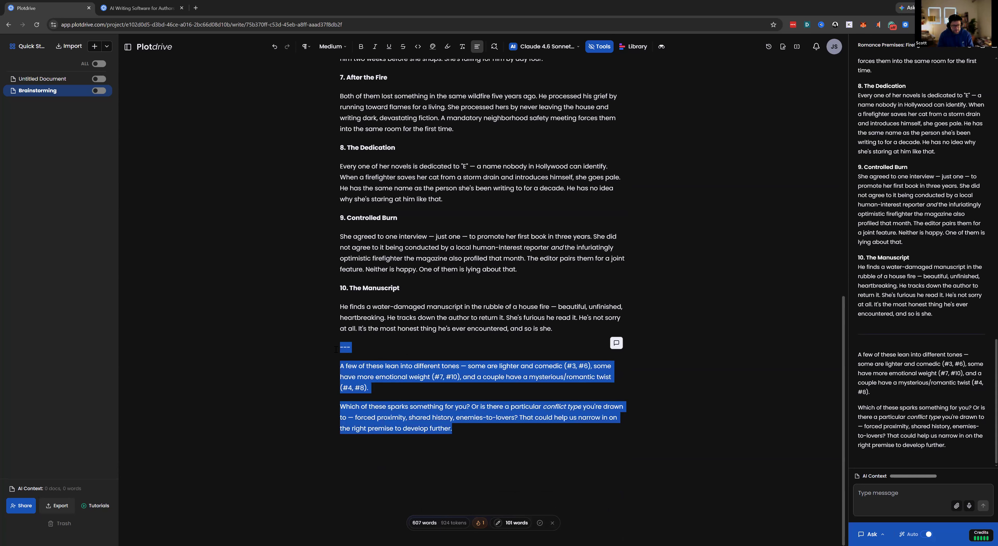
{"action": "key", "text": "BackSpace"}
{"action": "scroll", "coordinate": [395, 317], "scroll_direction": "up", "scroll_amount": 10}
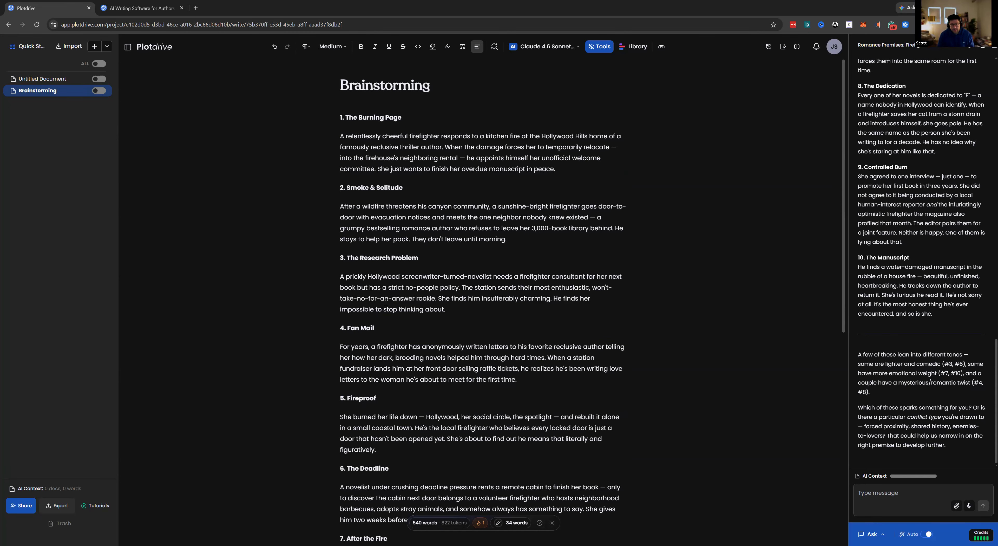
{"action": "left_click", "coordinate": [881, 491]}
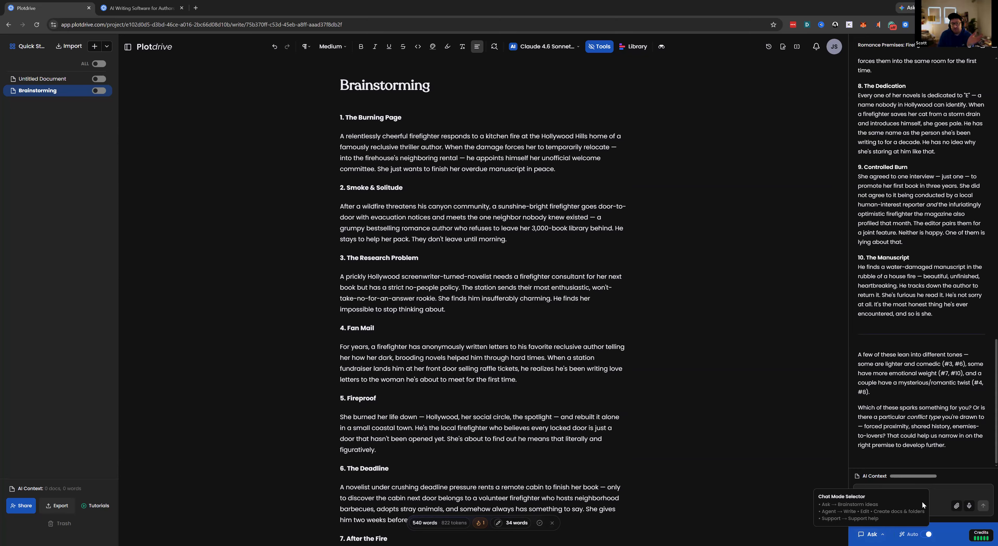
{"action": "left_click", "coordinate": [948, 491]}
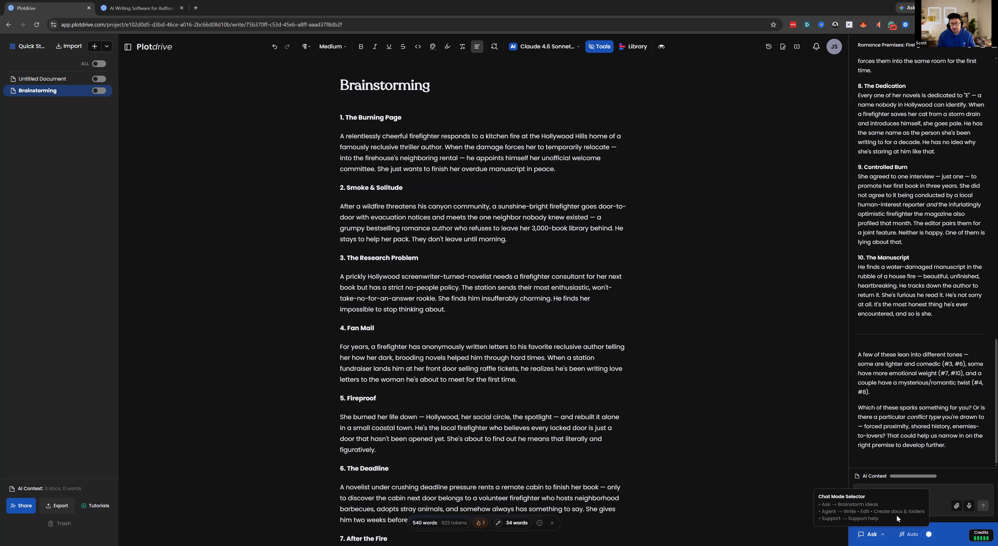
{"action": "scroll", "coordinate": [951, 152], "scroll_direction": "up", "scroll_amount": 15}
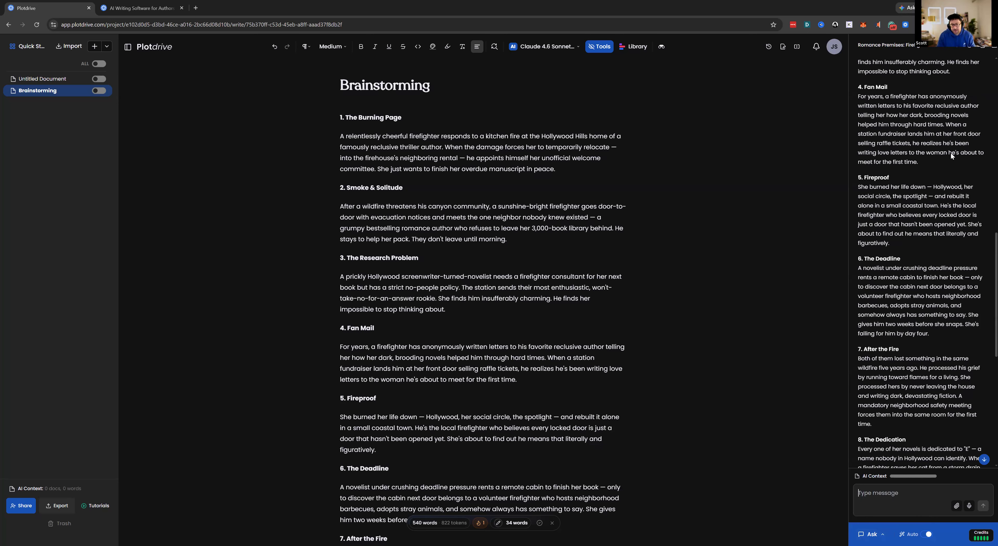
{"action": "scroll", "coordinate": [950, 151], "scroll_direction": "down", "scroll_amount": 15}
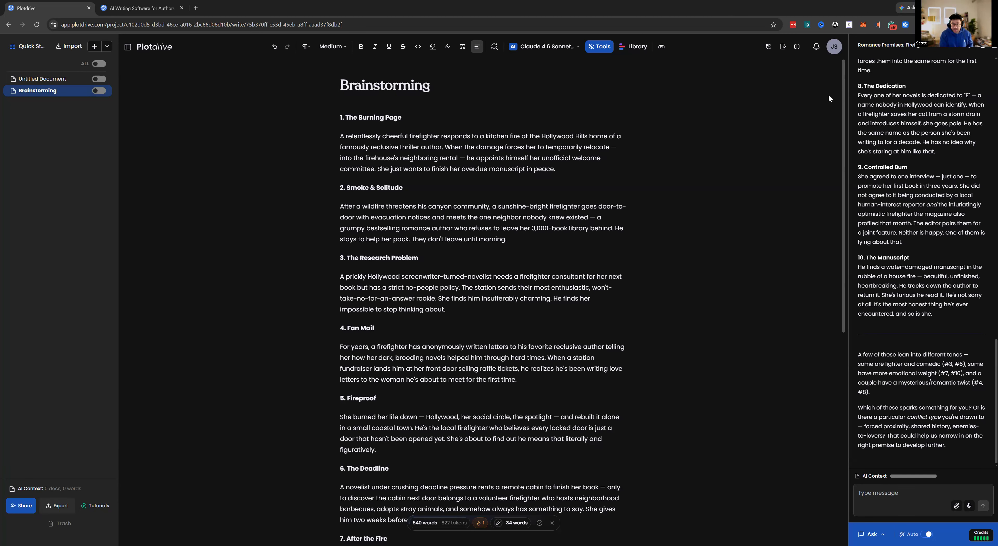
{"action": "key", "text": "ctrl+minus"}
{"action": "key", "text": "ctrl+plus"}
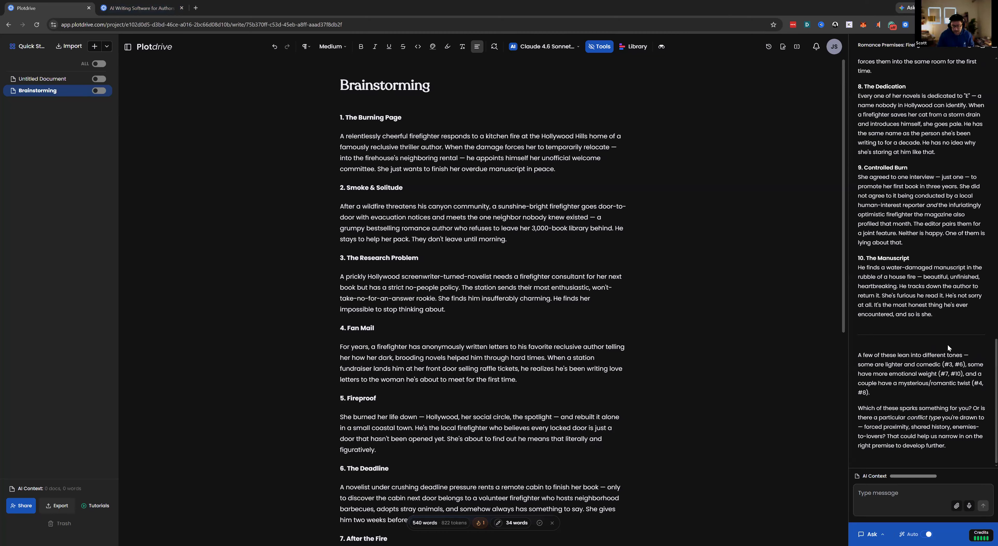
{"action": "scroll", "coordinate": [975, 378], "scroll_direction": "up", "scroll_amount": 10}
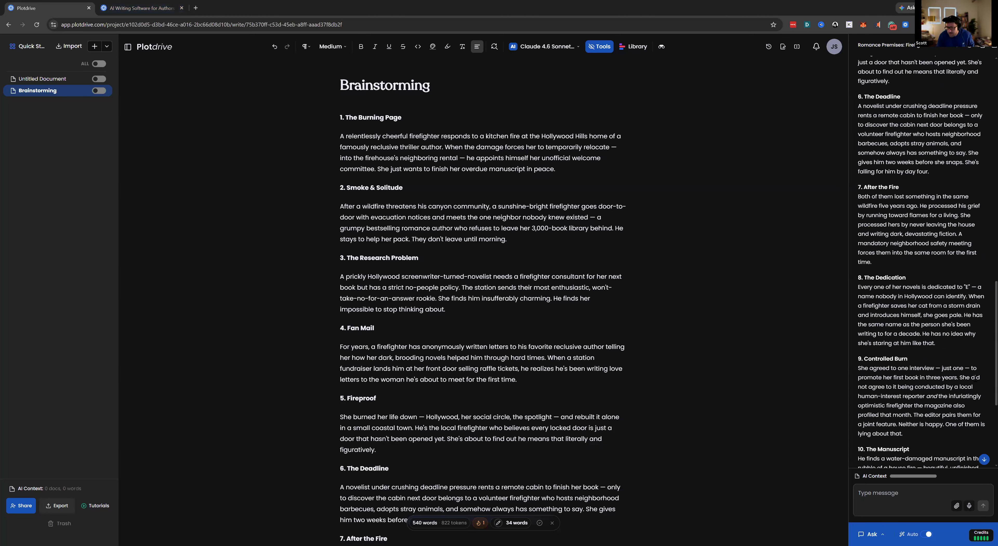
{"action": "scroll", "coordinate": [975, 379], "scroll_direction": "down", "scroll_amount": 10}
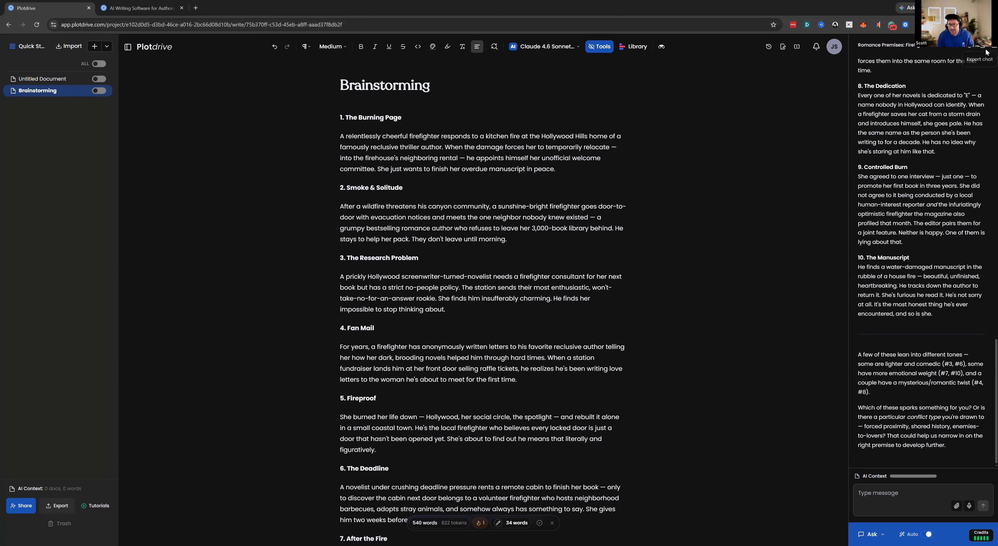
- Rename the current Co-writer chat to Brainstorming
{"action": "left_click", "coordinate": [898, 48]}
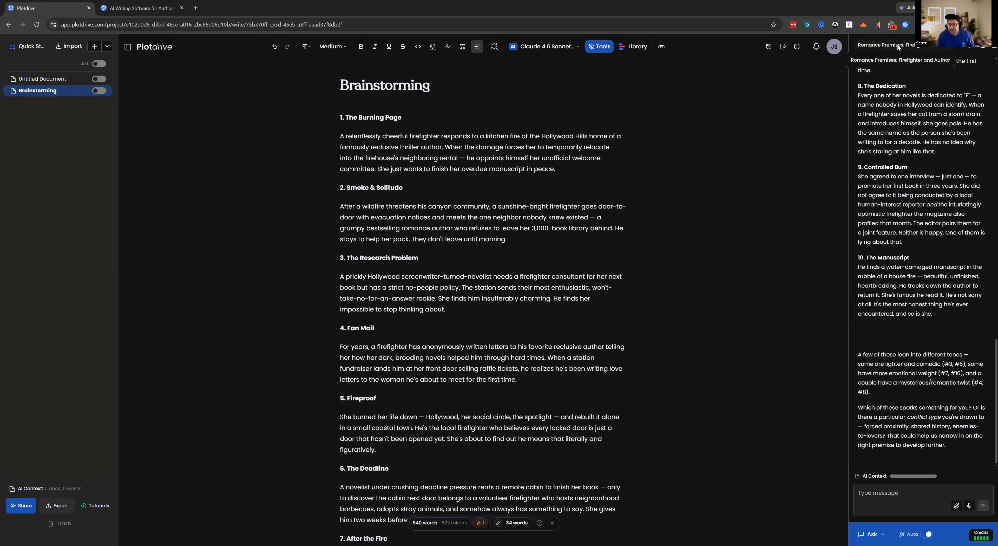
{"action": "left_click", "coordinate": [914, 57]}
{"action": "type", "text": "Brainstromi"}
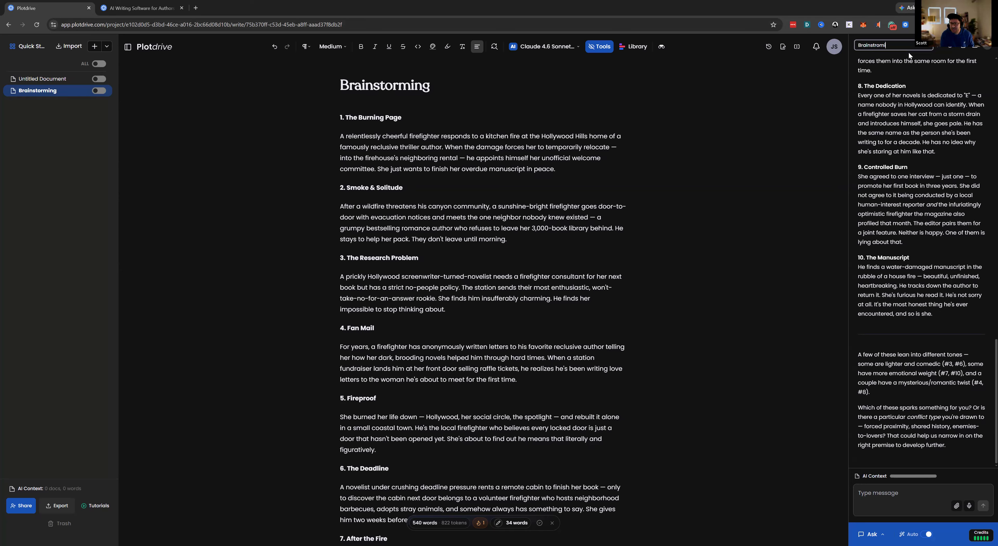
{"action": "type", "text": "ngming"}
{"action": "key", "text": "Return"}
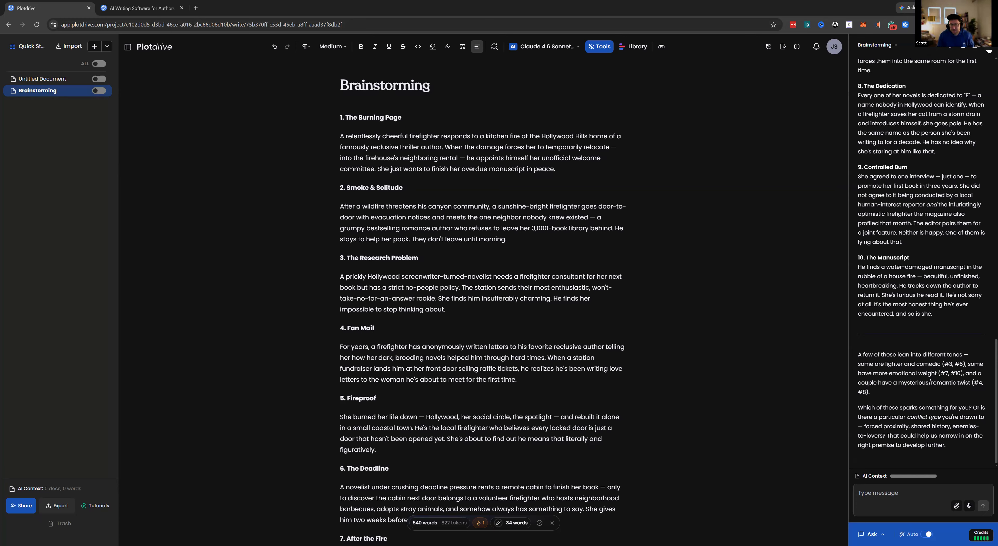
- Hide the Co-writer chat and bring it back, ready for a message
{"action": "left_click", "coordinate": [987, 45]}
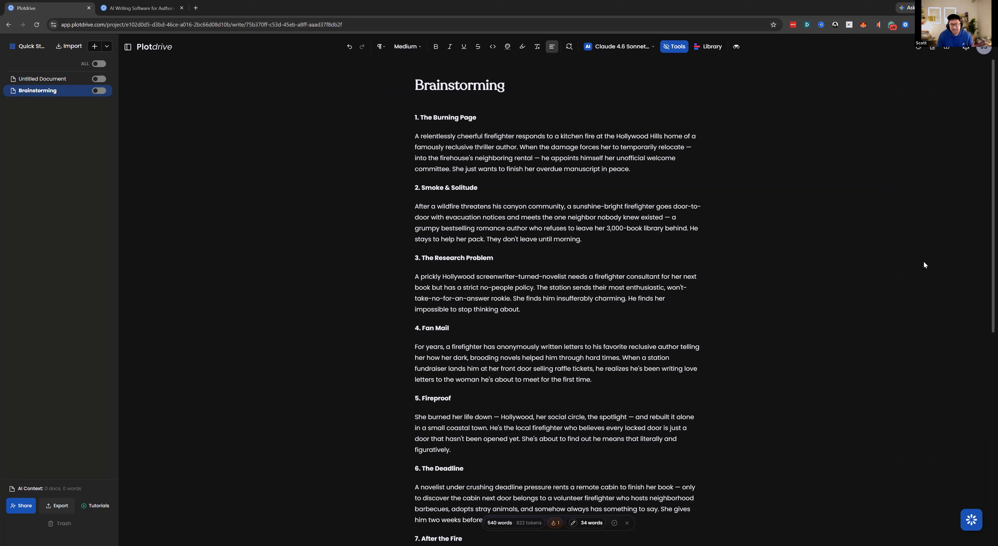
{"action": "left_click", "coordinate": [969, 521]}
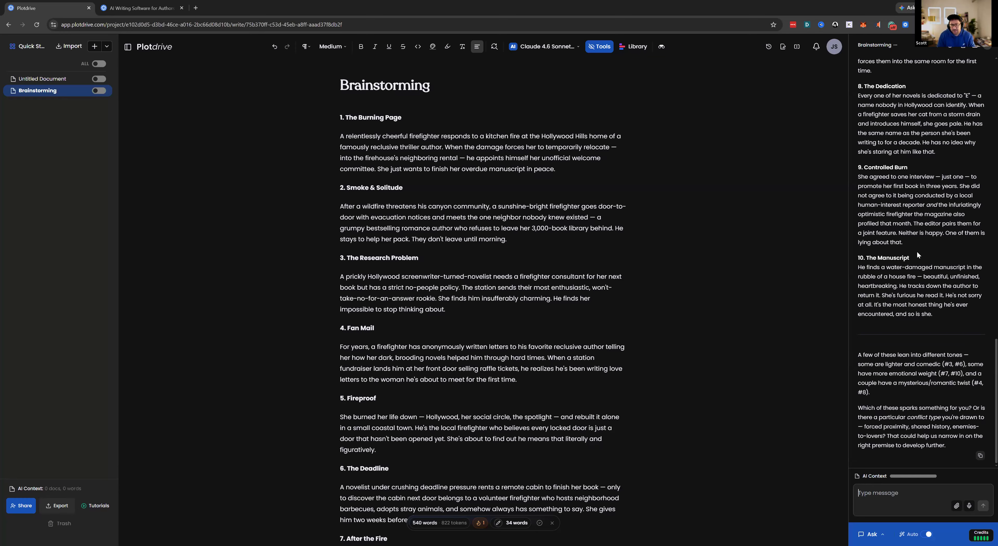
{"action": "left_click", "coordinate": [886, 505]}
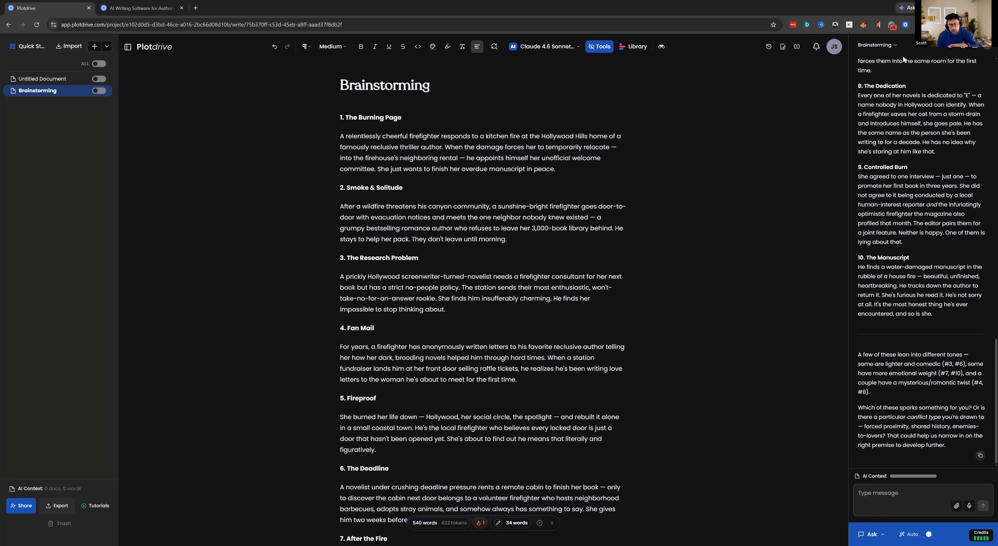
- Look back through the generated romance premises in the Brainstorming chat
{"action": "scroll", "coordinate": [906, 229], "scroll_direction": "up", "scroll_amount": 5}
{"action": "scroll", "coordinate": [906, 229], "scroll_direction": "down", "scroll_amount": 5}
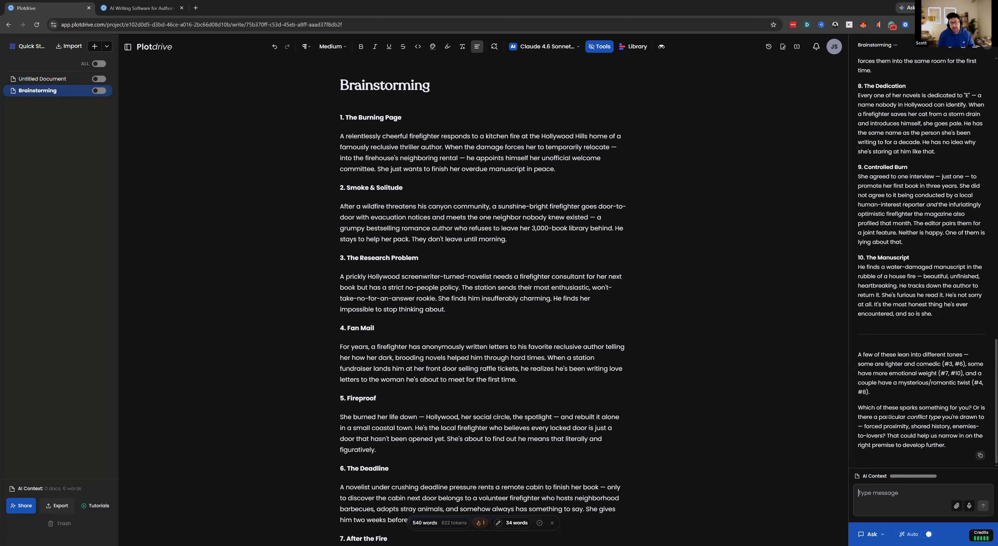
{"action": "scroll", "coordinate": [889, 414], "scroll_direction": "up", "scroll_amount": 1}
{"action": "scroll", "coordinate": [890, 419], "scroll_direction": "up", "scroll_amount": 4}
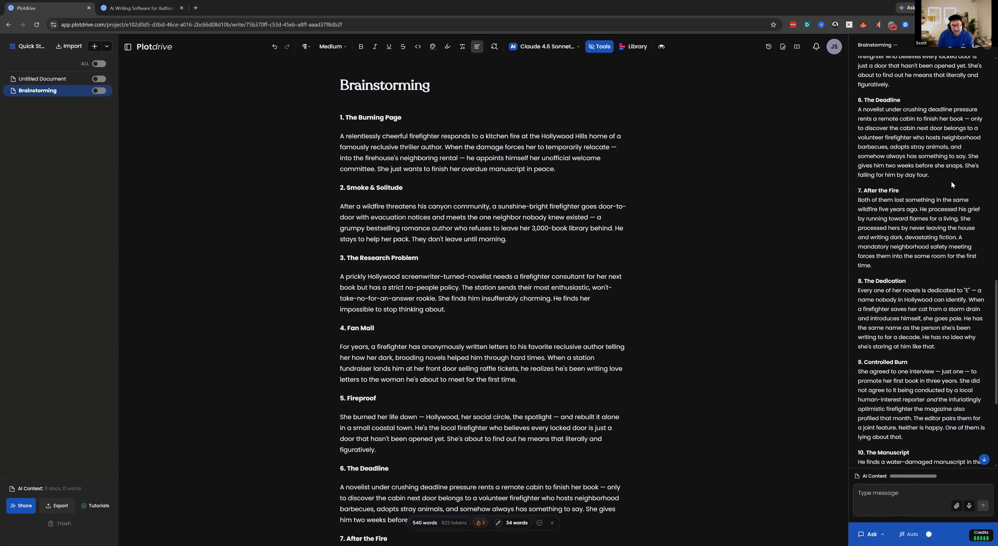
{"action": "scroll", "coordinate": [953, 181], "scroll_direction": "up", "scroll_amount": 1}
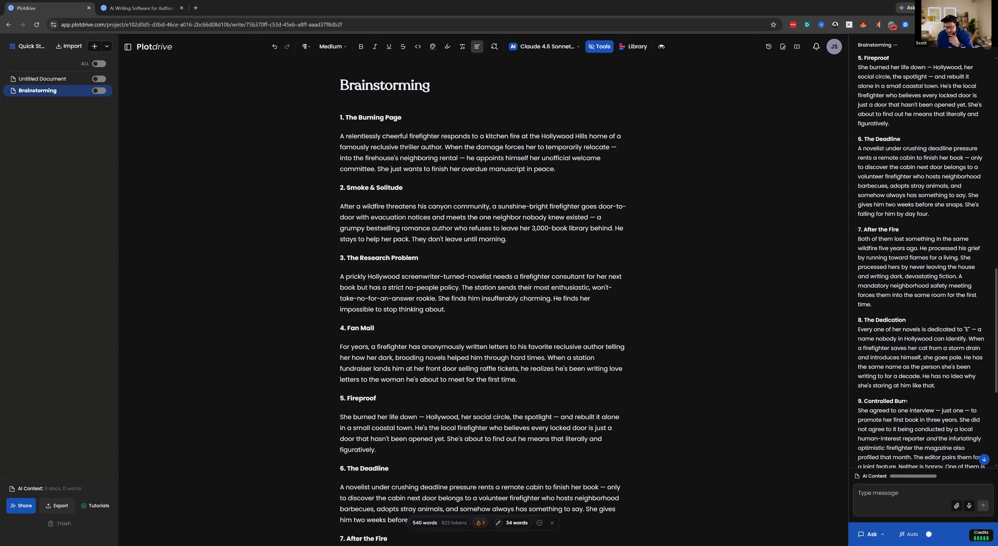
{"action": "scroll", "coordinate": [901, 389], "scroll_direction": "up", "scroll_amount": 2}
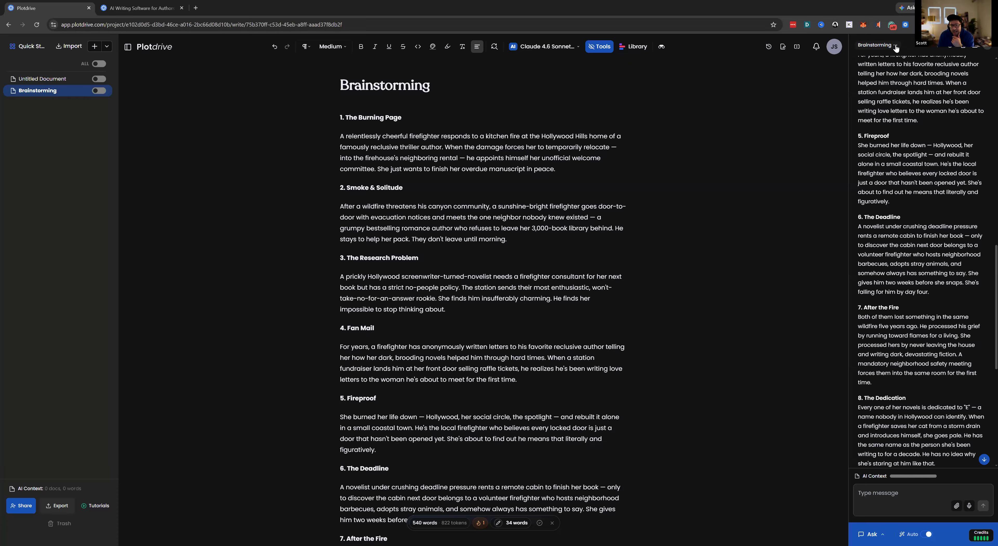
{"action": "left_click", "coordinate": [883, 46]}
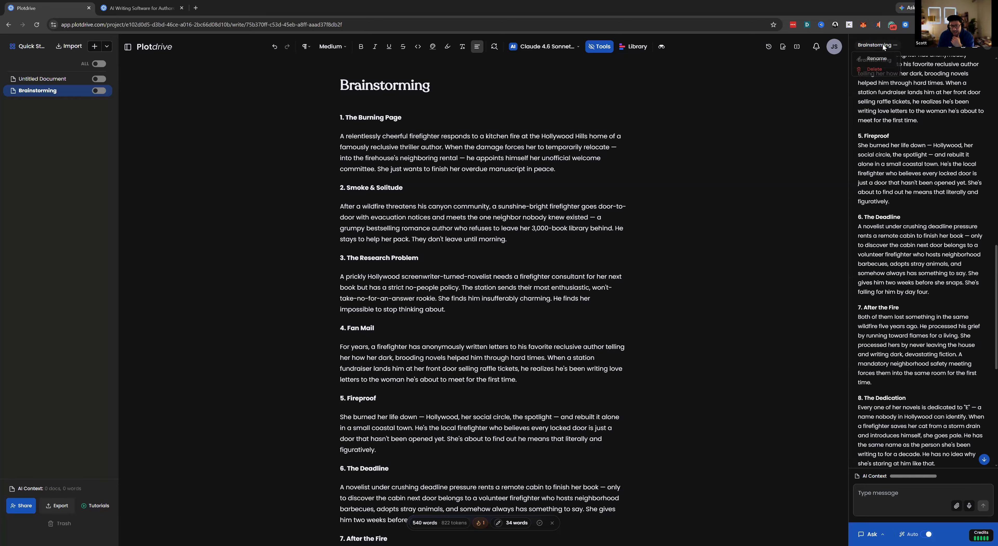
{"action": "left_click", "coordinate": [880, 59]}
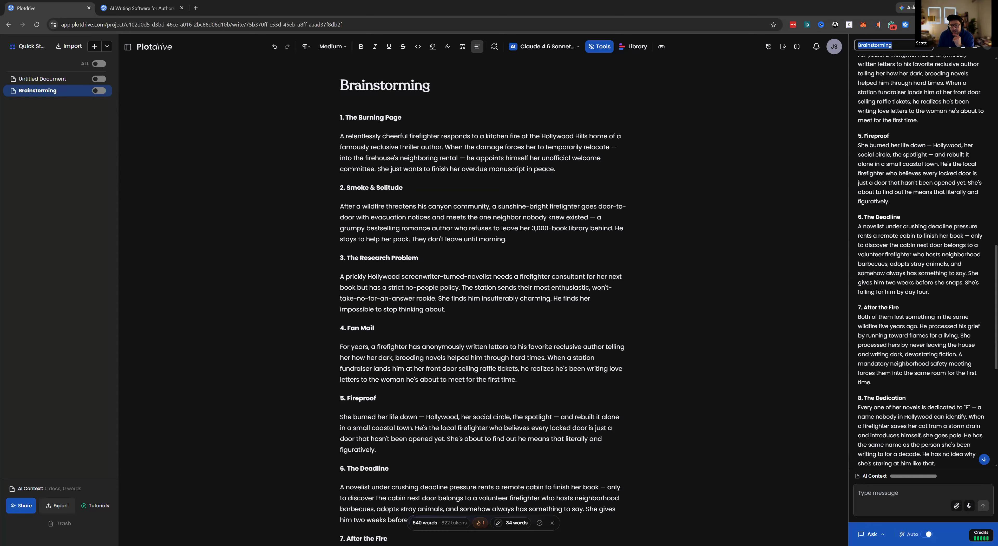
{"action": "left_click", "coordinate": [896, 67]}
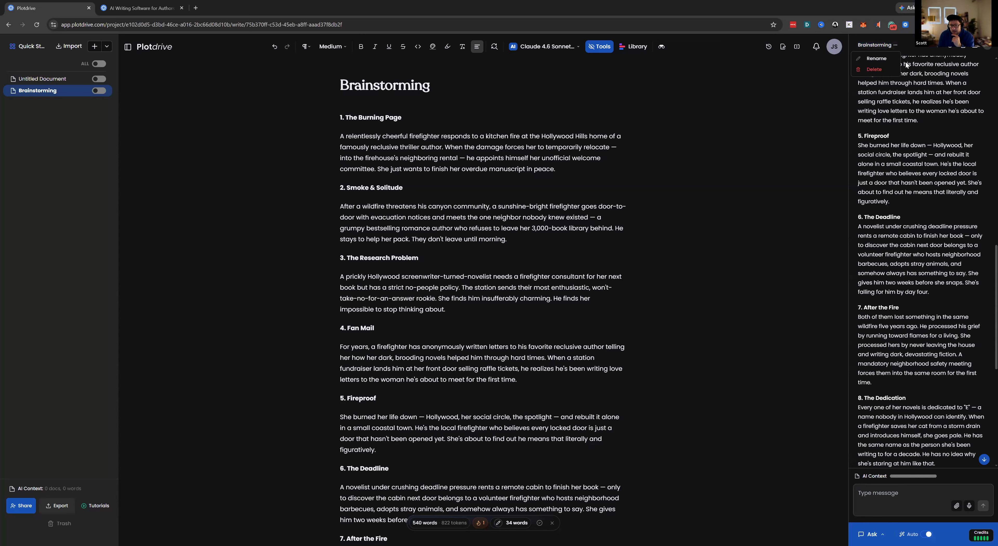
{"action": "left_click", "coordinate": [894, 46]}
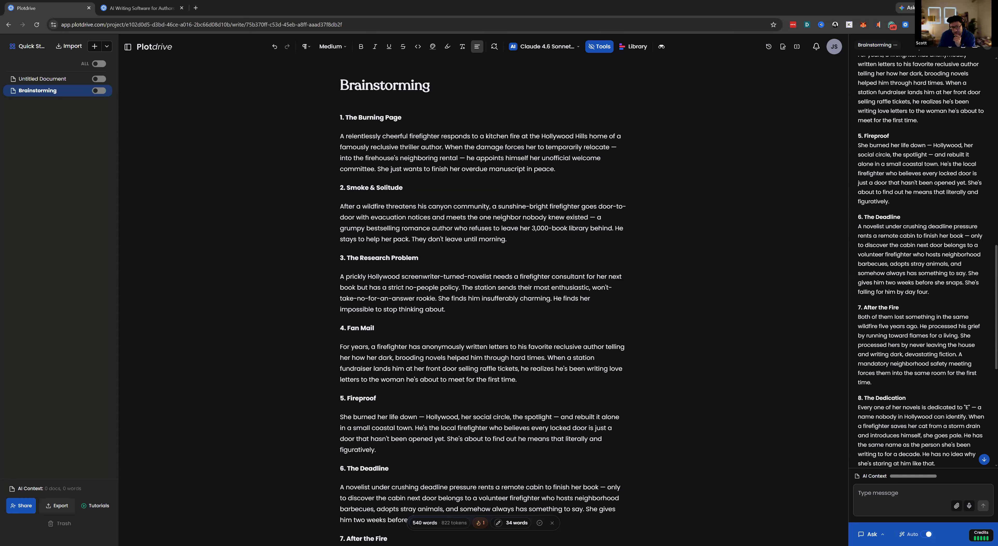
- Start a new Co-writer chat and return to the Brainstorming chat through the chat history
{"action": "left_click", "coordinate": [938, 46]}
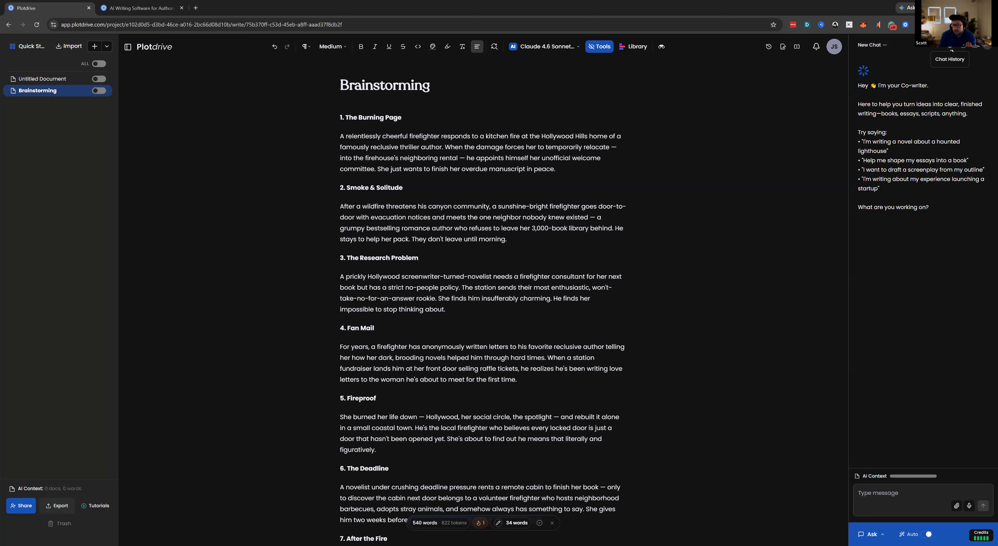
{"action": "left_click", "coordinate": [951, 50]}
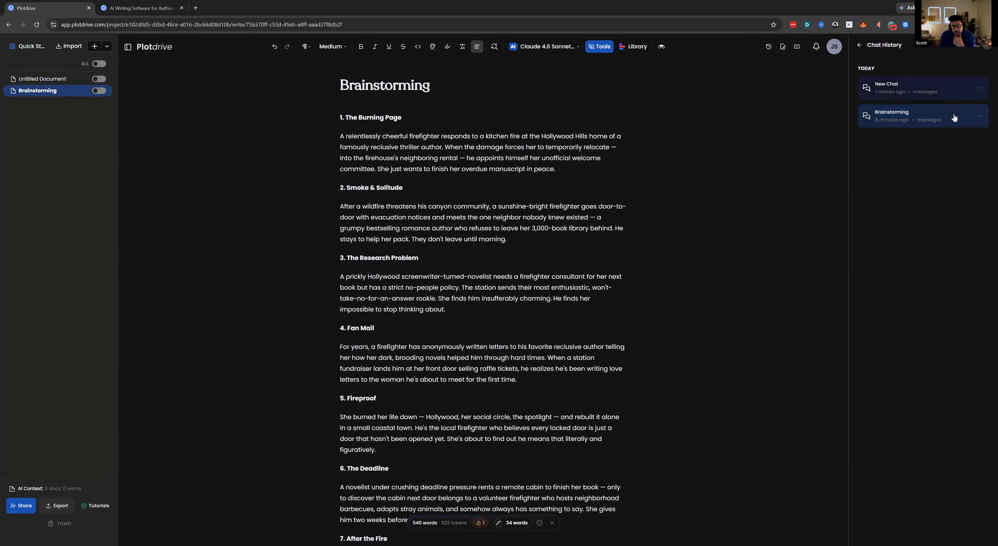
{"action": "left_click", "coordinate": [981, 118]}
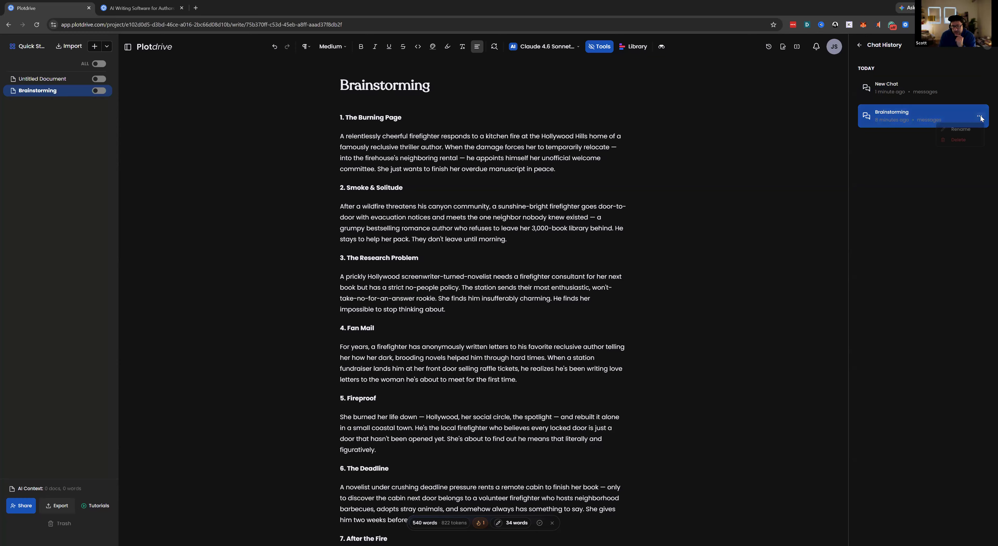
{"action": "left_click", "coordinate": [920, 146]}
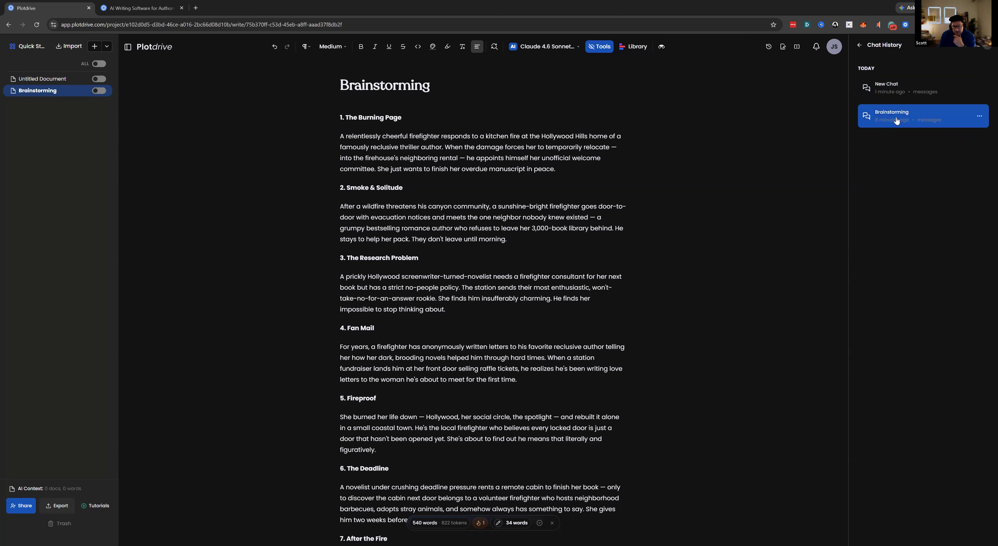
{"action": "left_click", "coordinate": [894, 120]}
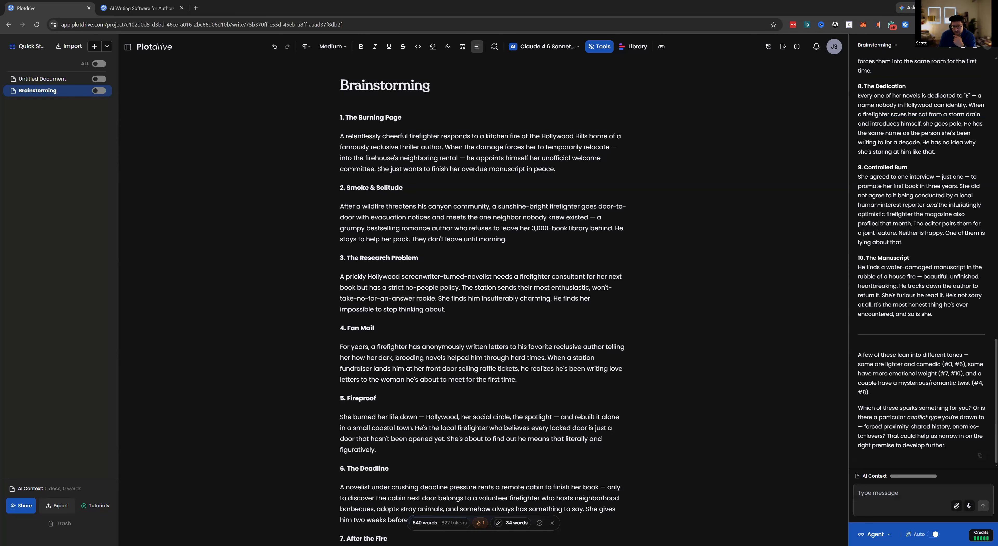
- Copy the whole Brainstorming chat to the clipboard and dismiss the notification
{"action": "left_click", "coordinate": [963, 46]}
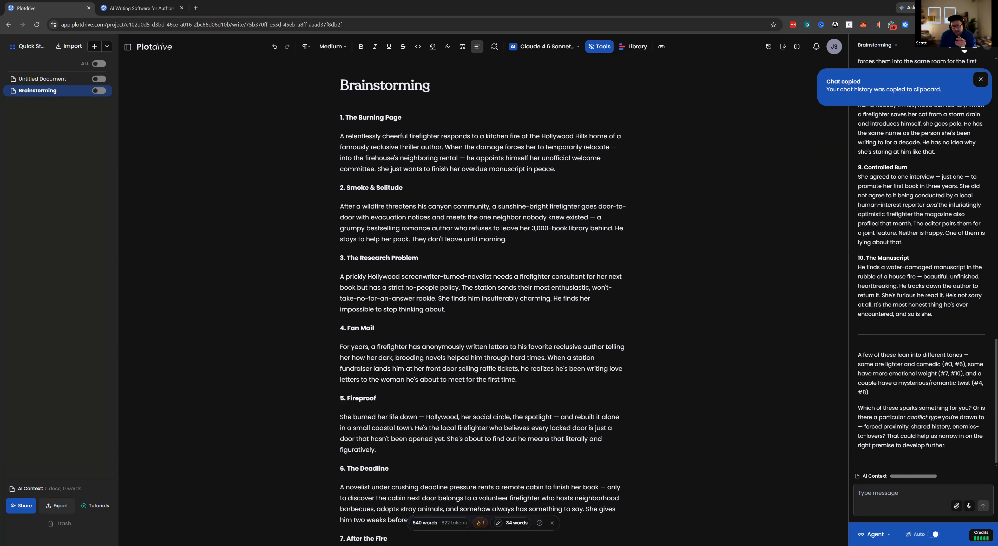
{"action": "left_click", "coordinate": [979, 80]}
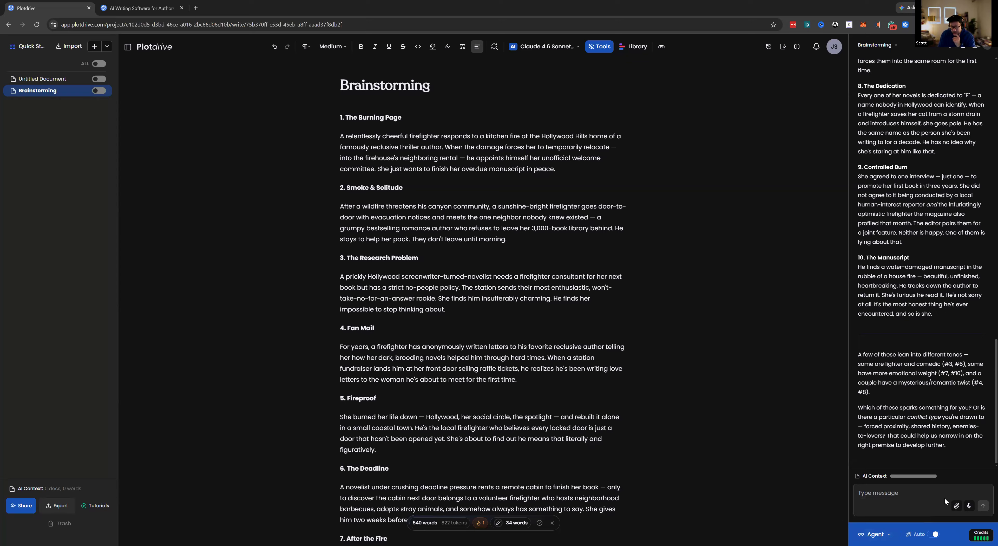
- Set the Co-writer to Ask mode and send the question "What tools do you currently possess?", reading its reply
{"action": "left_click", "coordinate": [917, 494]}
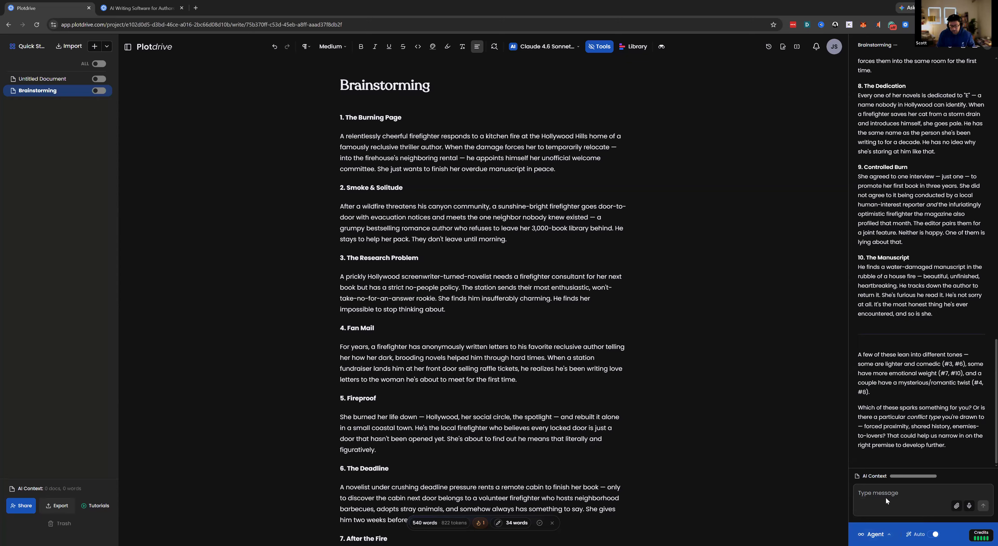
{"action": "left_click", "coordinate": [882, 535]}
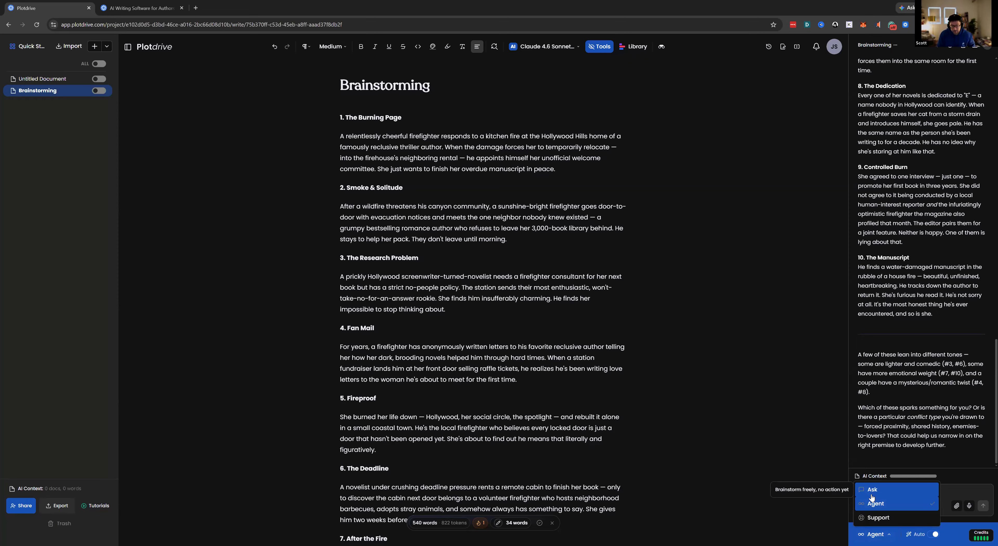
{"action": "left_click", "coordinate": [873, 491]}
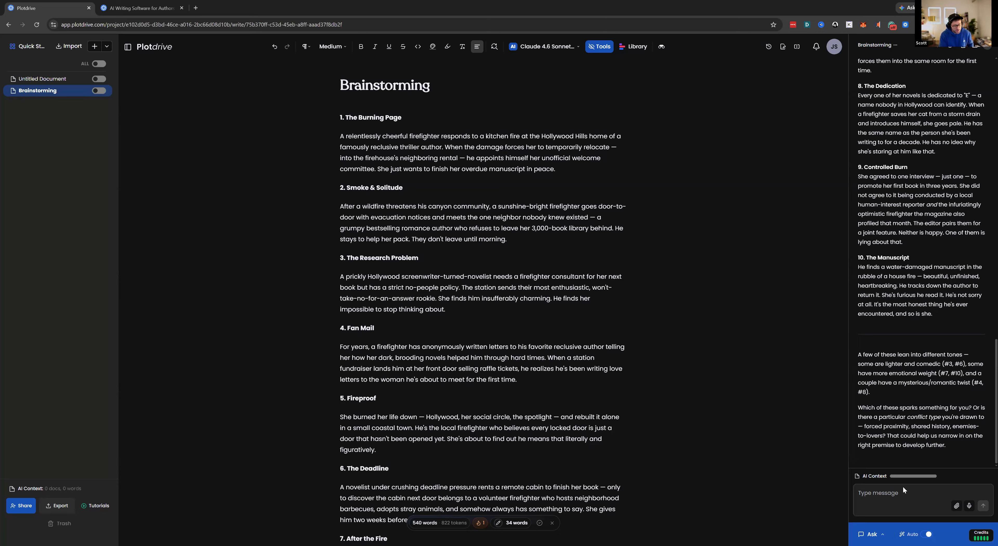
{"action": "type", "text": "Who"}
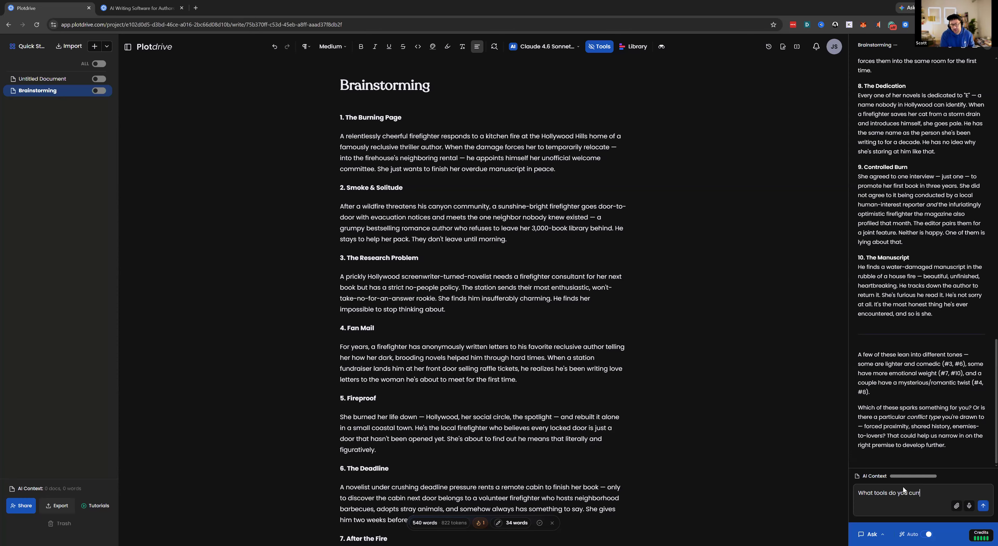
{"action": "type", "text": "t tools do you currently possess?"}
{"action": "key", "text": "Return"}
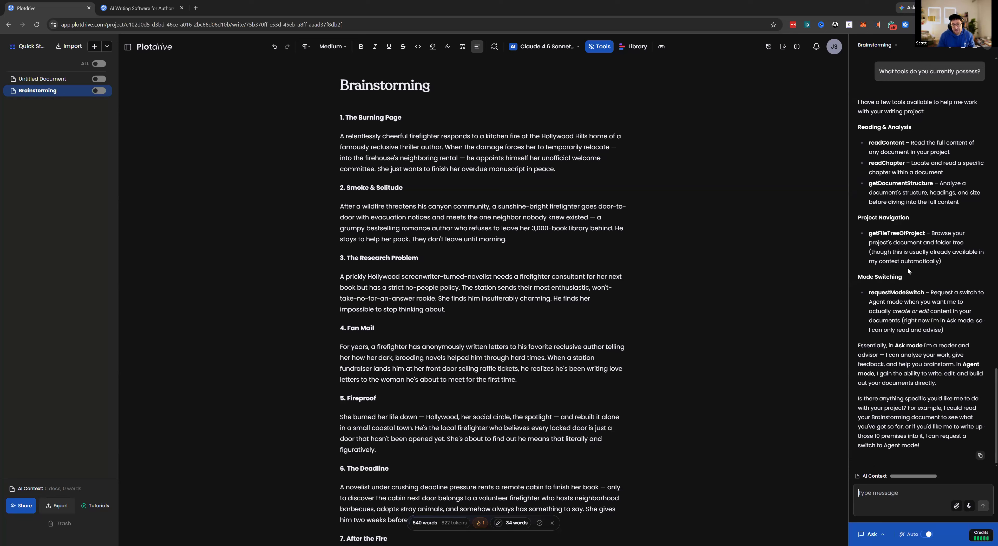
{"action": "scroll", "coordinate": [917, 268], "scroll_direction": "up", "scroll_amount": 5}
{"action": "scroll", "coordinate": [918, 270], "scroll_direction": "down", "scroll_amount": 5}
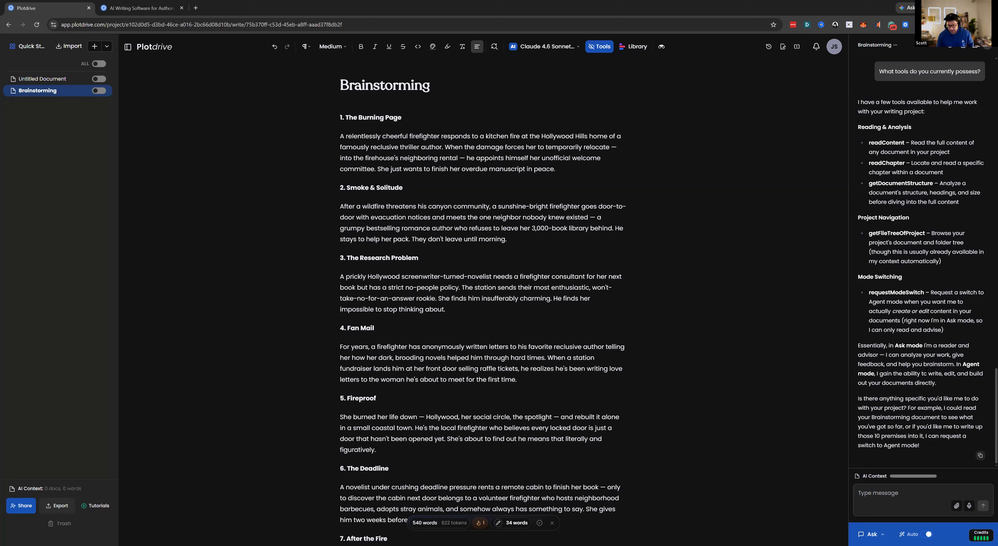
- Set the Co-writer to Agent mode and send "Ok I've switched to agent mode. what tools do you possess in agent mode?"
{"action": "left_click", "coordinate": [871, 534]}
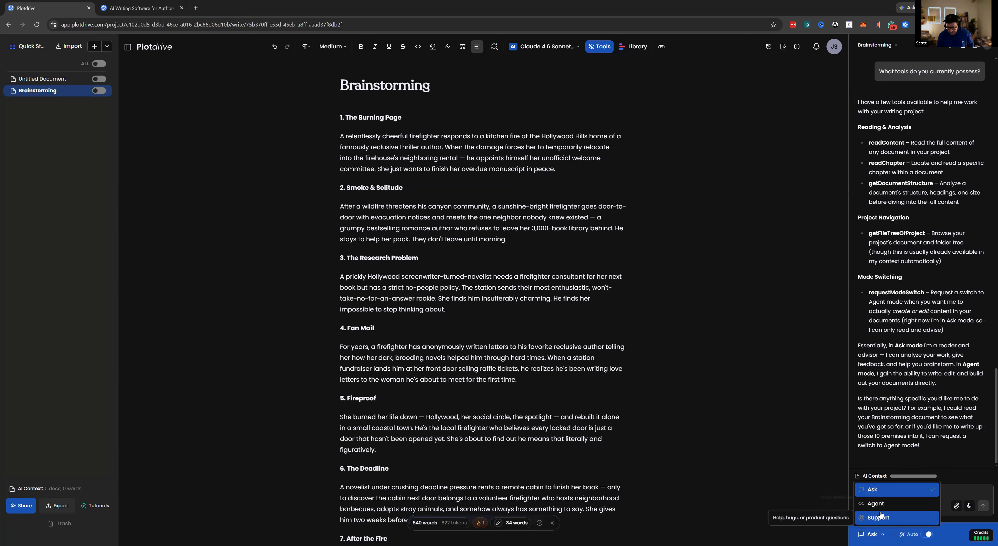
{"action": "left_click", "coordinate": [876, 503]}
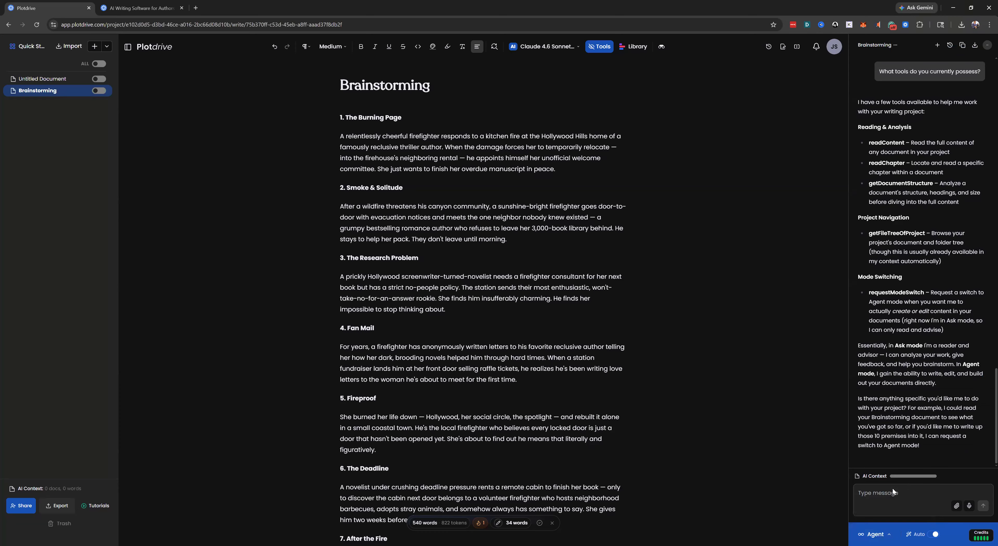
{"action": "type", "text": "Ok i've switched to a"}
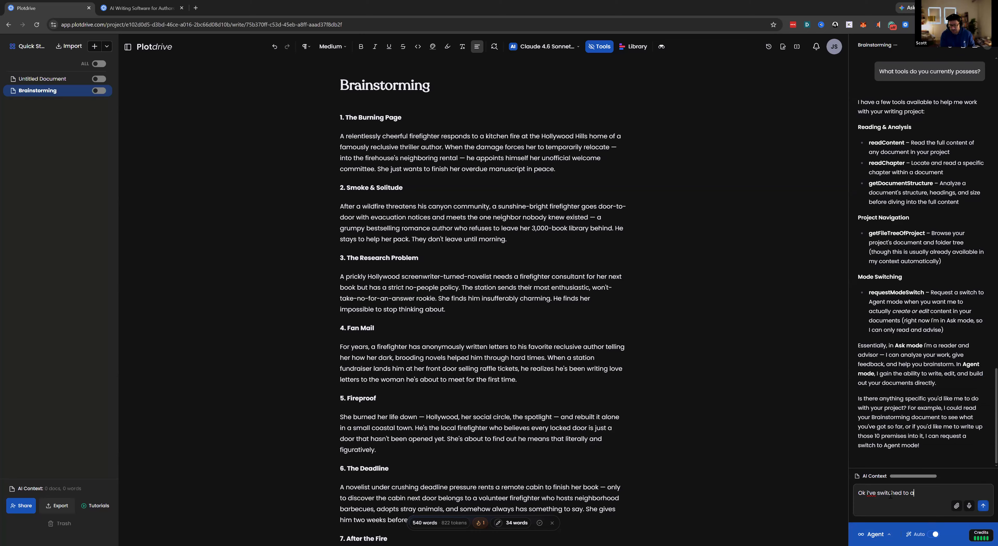
{"action": "type", "text": "gent mode. what tools do you possess in agent mode?"}
{"action": "key", "text": "Return"}
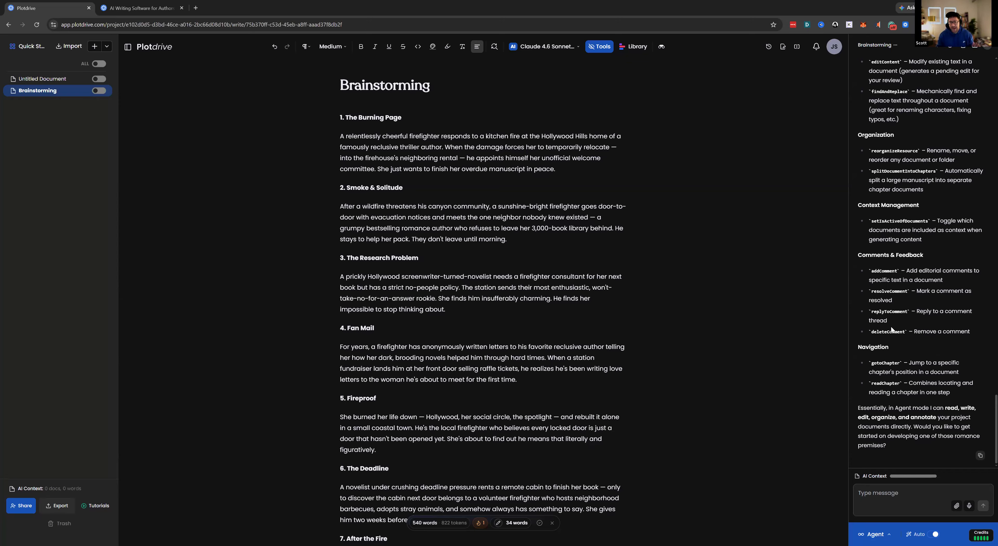
- Examine the Agent-mode tool list in the Co-writer reply, from reading and content creation through editing, organization, comments and navigation
{"action": "scroll", "coordinate": [926, 253], "scroll_direction": "up", "scroll_amount": 3}
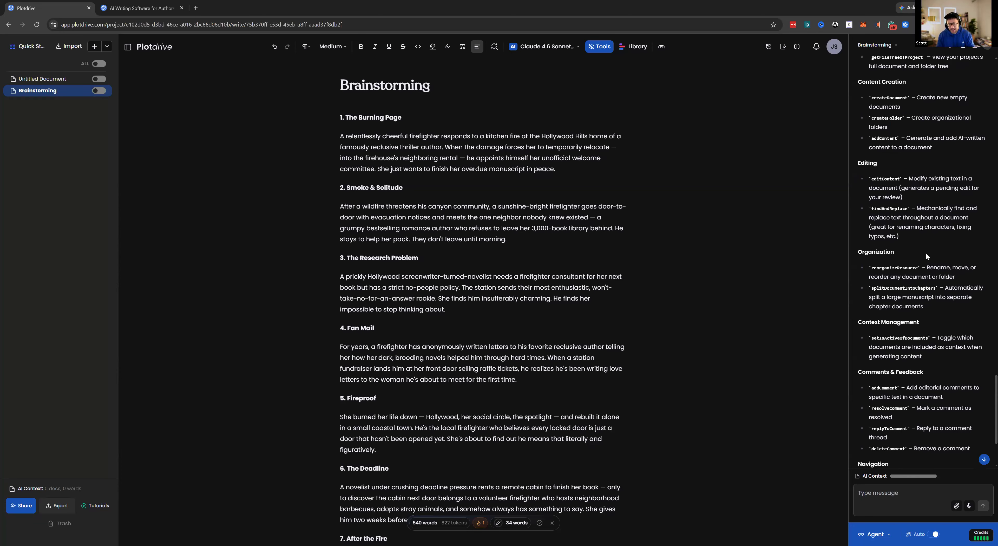
{"action": "scroll", "coordinate": [924, 259], "scroll_direction": "up", "scroll_amount": 3}
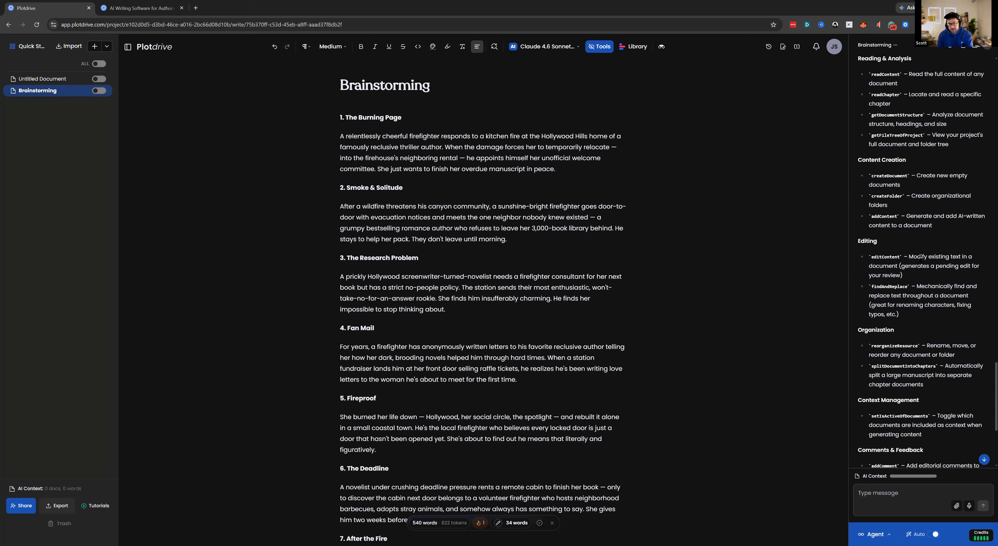
{"action": "scroll", "coordinate": [918, 266], "scroll_direction": "up", "scroll_amount": 1}
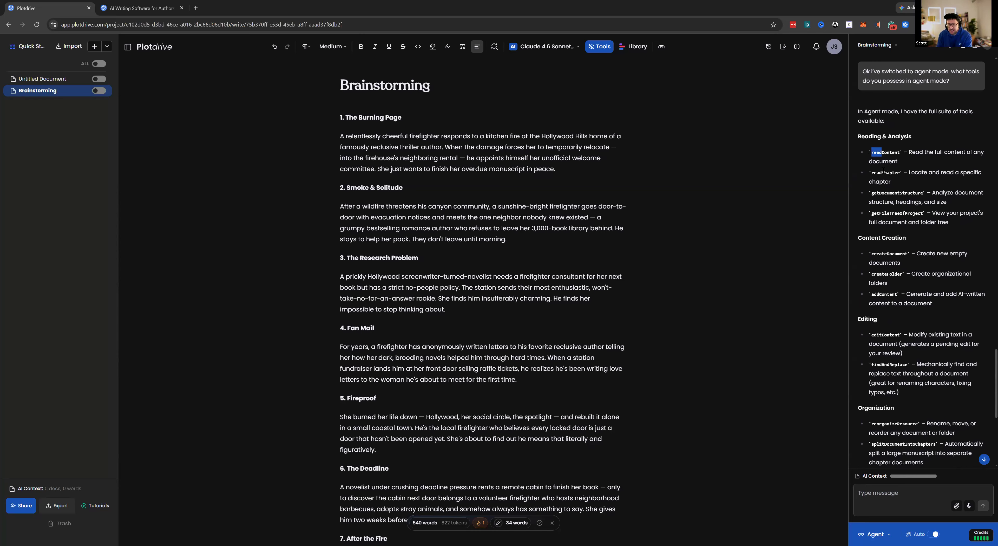
{"action": "scroll", "coordinate": [919, 323], "scroll_direction": "down", "scroll_amount": 3}
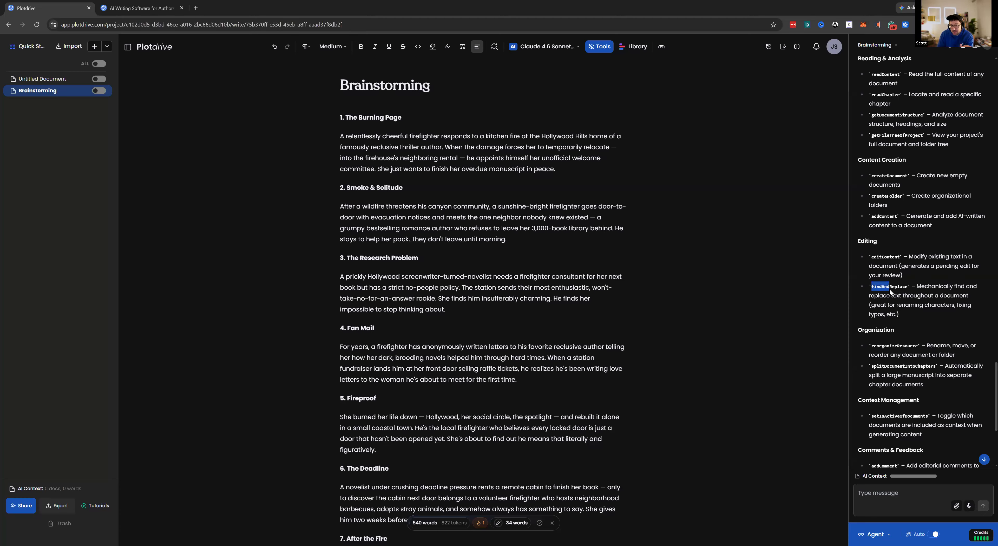
{"action": "scroll", "coordinate": [892, 310], "scroll_direction": "down", "scroll_amount": 3}
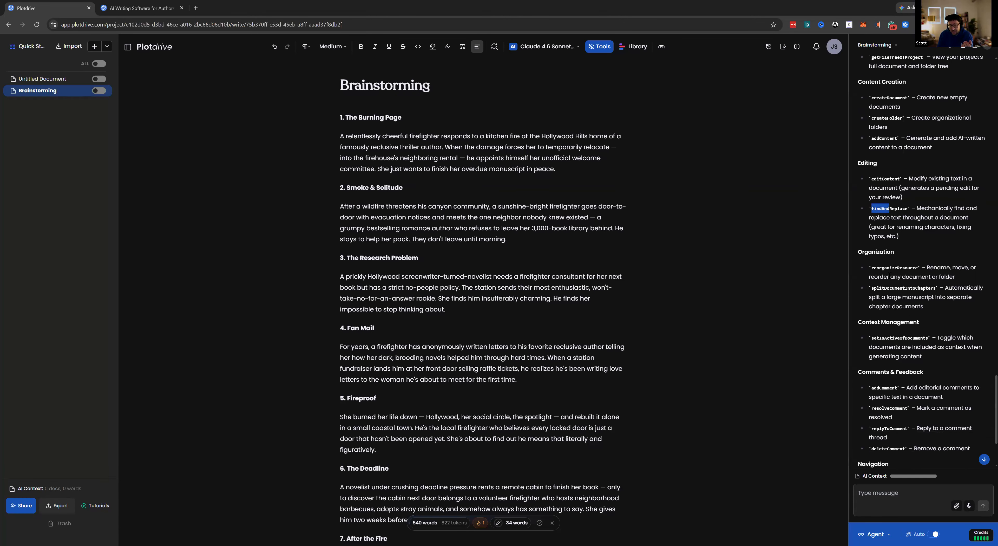
{"action": "scroll", "coordinate": [889, 328], "scroll_direction": "down", "scroll_amount": 2}
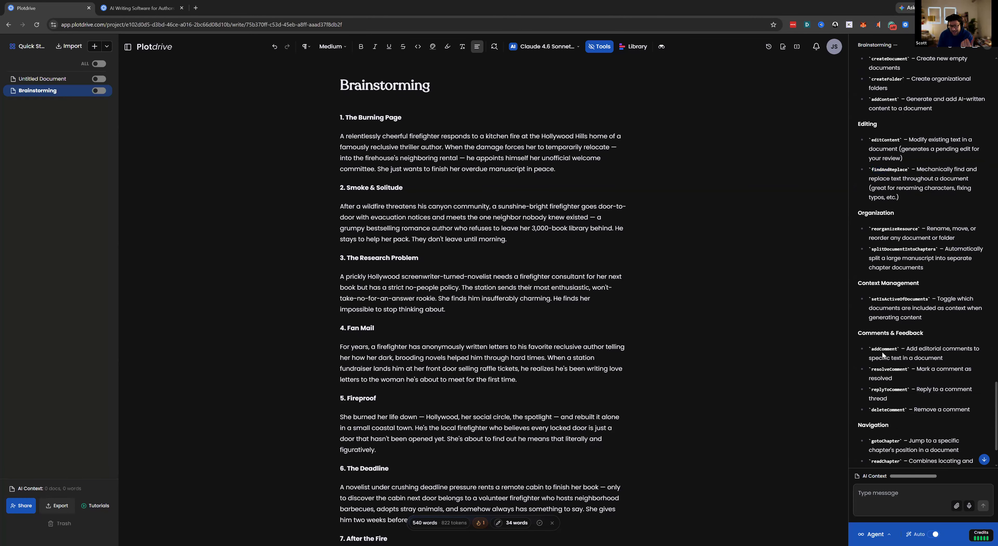
{"action": "mouse_move", "coordinate": [877, 367]}
{"action": "left_mouse_down"}
{"action": "mouse_move", "coordinate": [904, 363]}
{"action": "mouse_move", "coordinate": [895, 371]}
{"action": "left_mouse_up"}
{"action": "scroll", "coordinate": [903, 362], "scroll_direction": "down", "scroll_amount": 2}
{"action": "left_click_drag", "start_coordinate": [872, 312], "coordinate": [909, 316]}
{"action": "left_click_drag", "start_coordinate": [911, 319], "coordinate": [907, 316]}
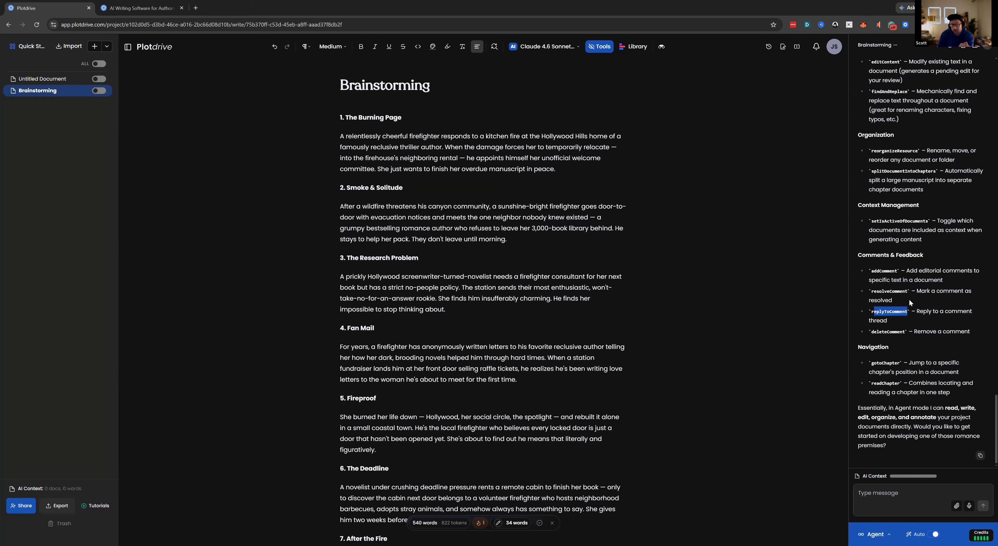
{"action": "left_click", "coordinate": [910, 299]}
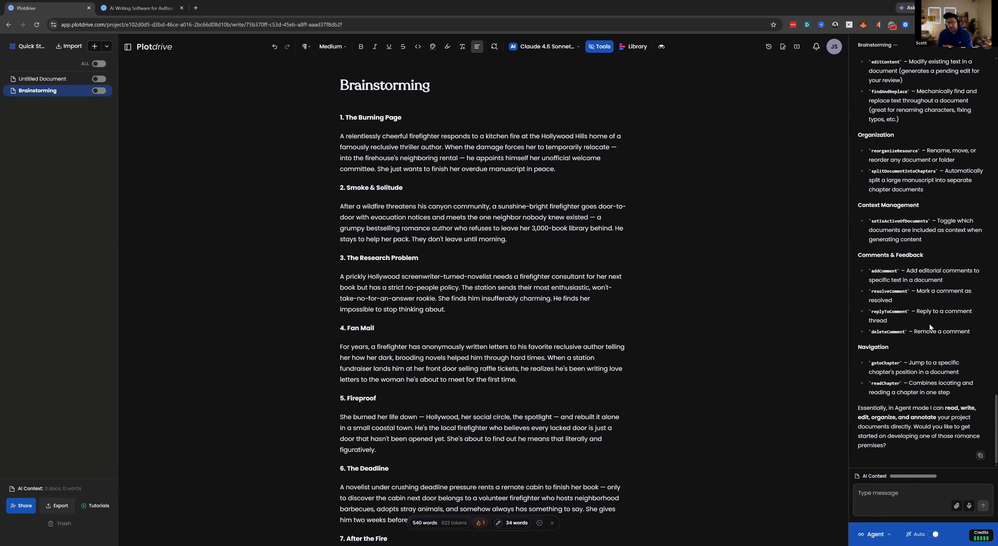
- Draft a message choosing The Burning Page, with a mystery author relocating from her walled garden mansion into an apartment complex at or near the firefighter's home
{"action": "left_click", "coordinate": [886, 504]}
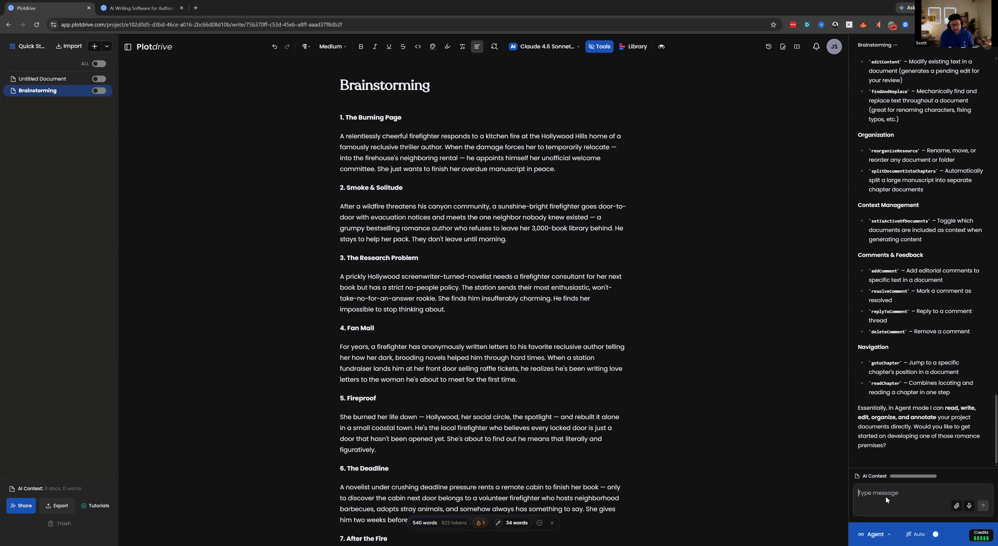
{"action": "type", "text": "I like the first premise (The Burning Page)."}
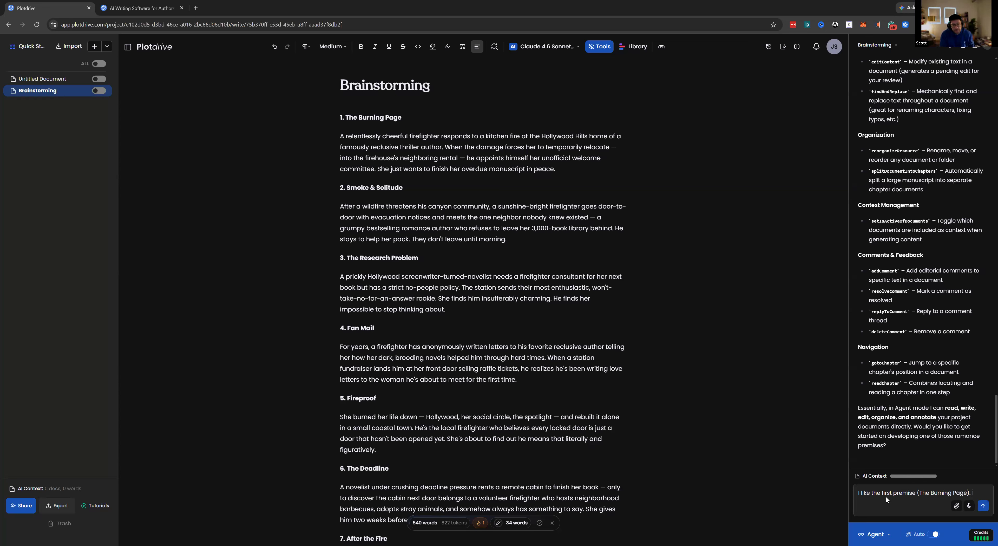
{"action": "type", "text": " Maybe she's a mystery author"}
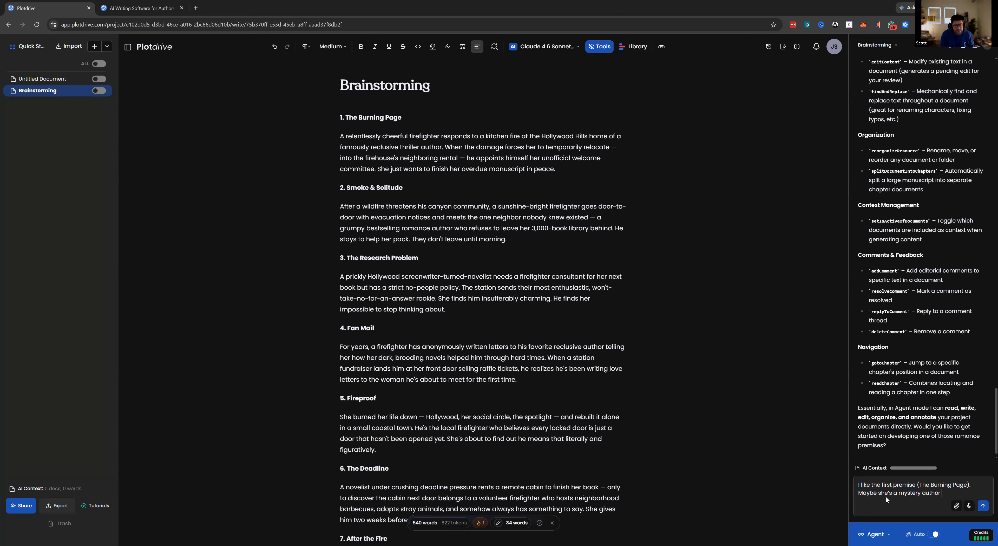
{"action": "type", "text": "and she relocates from her walled garden mansion into "}
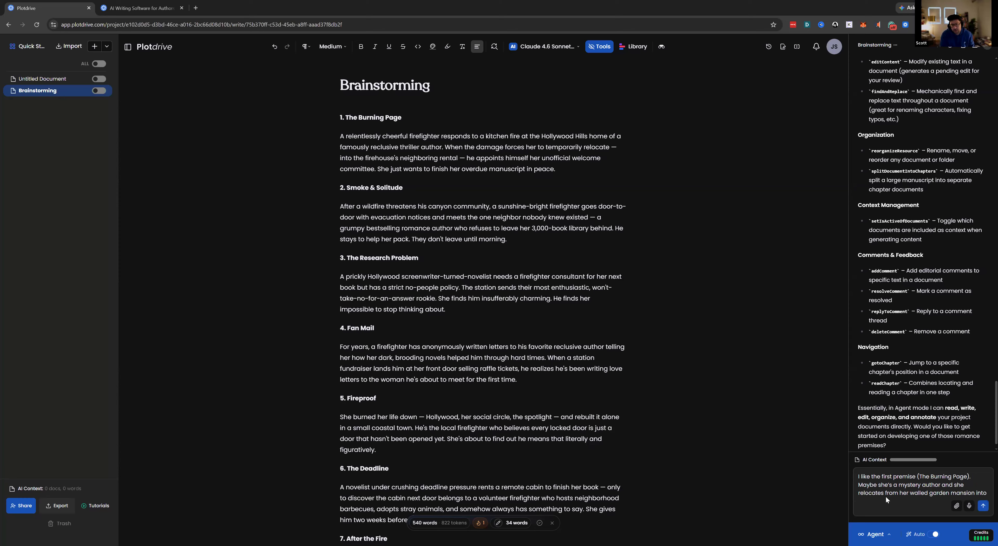
{"action": "type", "text": "an "}
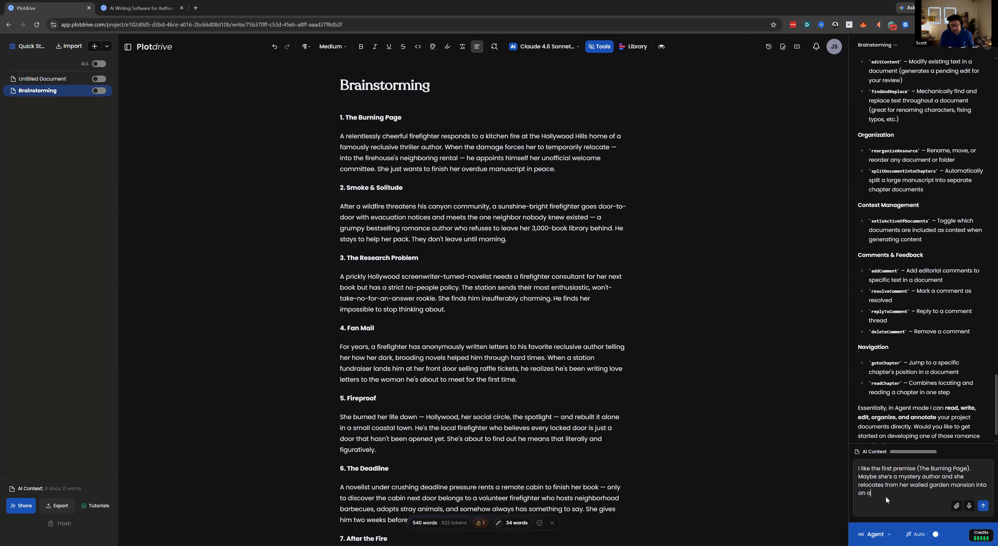
{"action": "type", "text": "apartment complex where the firefighter also"}
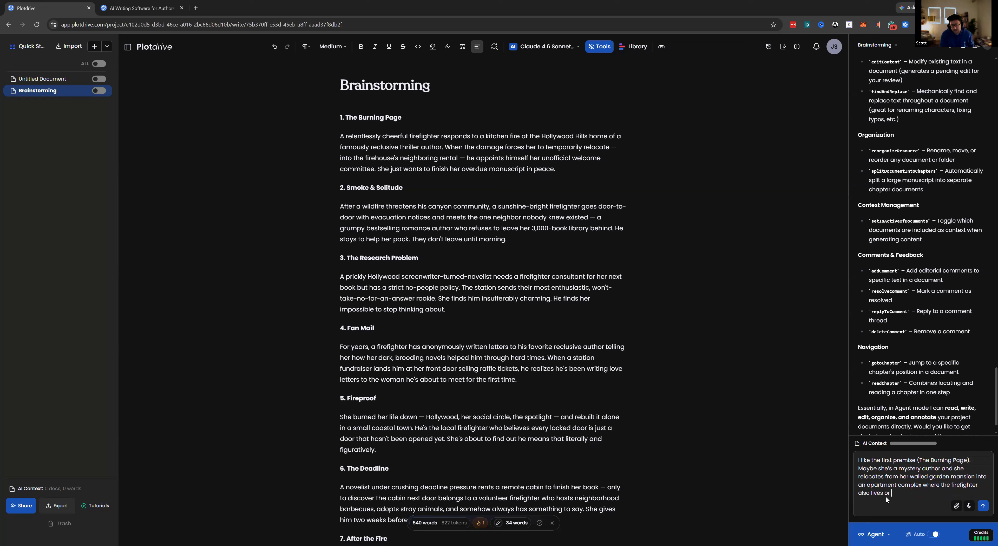
{"action": "type", "text": "lives or lives nearby."}
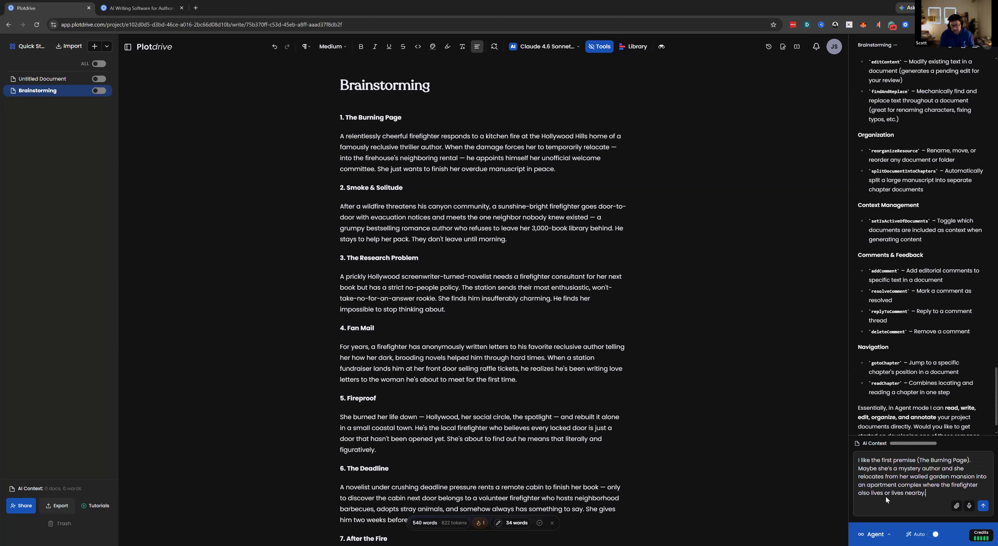
- Add the request "Let's create a new document called Premise and add premise 1 but with my new suggestions to that document." and send the message
{"action": "key", "text": "shift+Return"}
{"action": "key", "text": "shift+Return"}
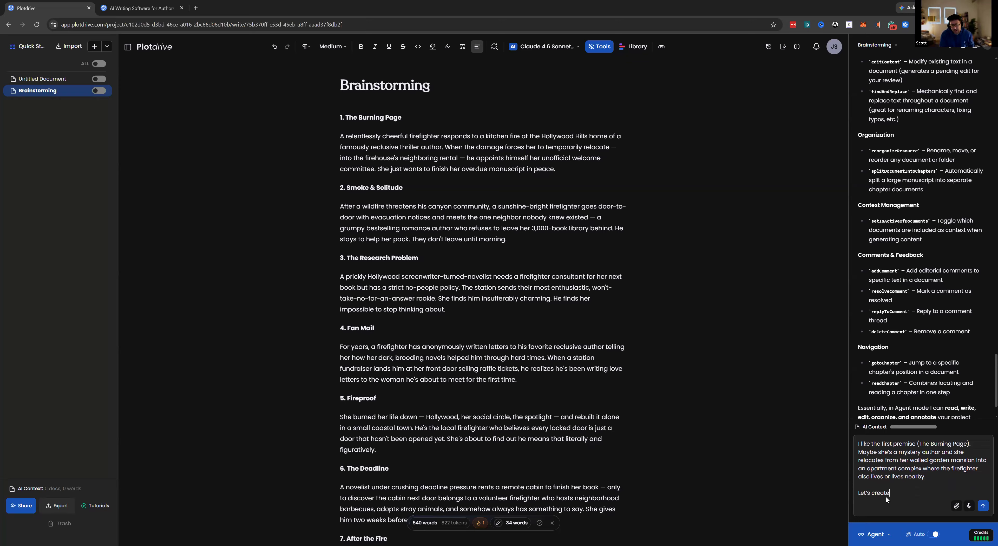
{"action": "type", "text": "Let’s create a new a"}
{"action": "key", "text": "BackSpace"}
{"action": "key", "text": "BackSpace"}
{"action": "type", "text": "document called Premise and"}
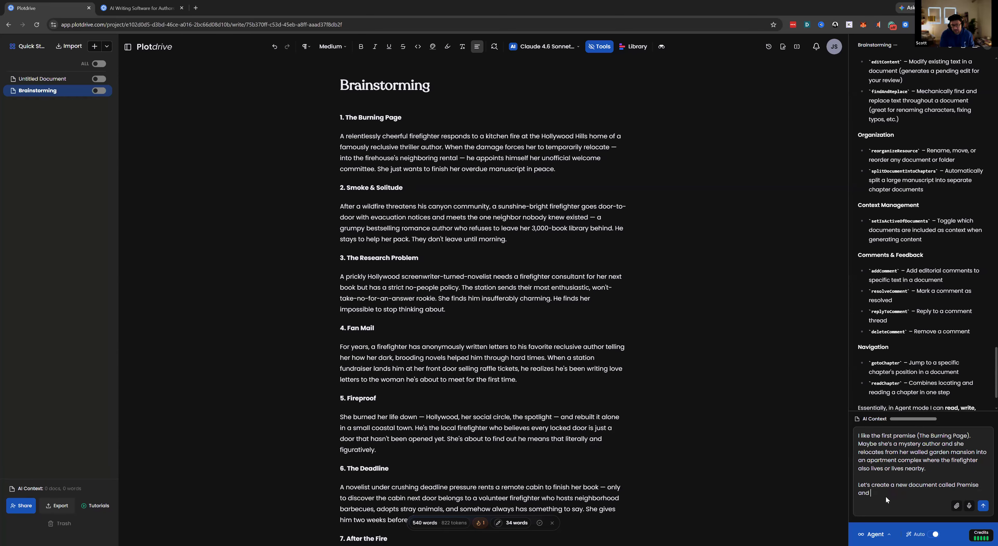
{"action": "type", "text": "add premise 1 but with my new suggestions to that document."}
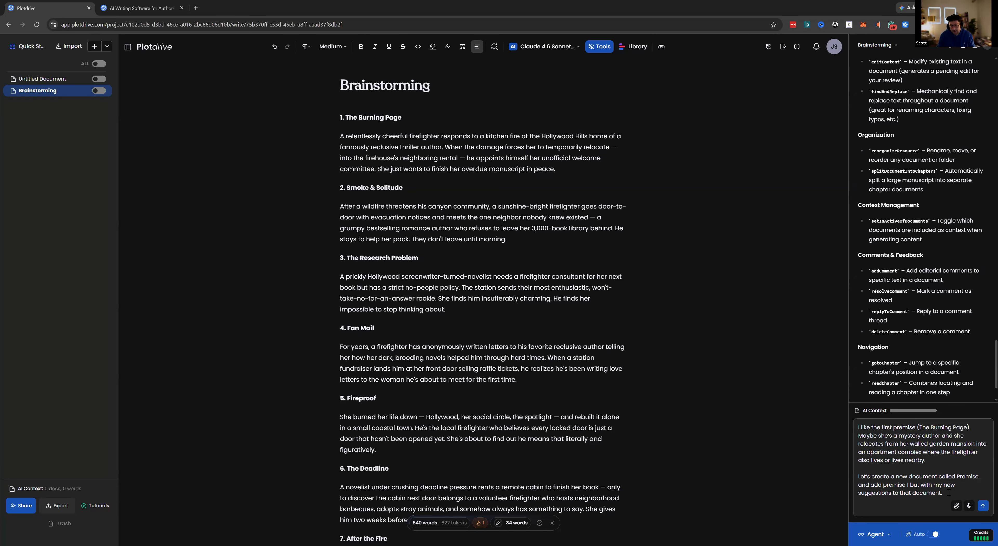
{"action": "key", "text": "Return"}
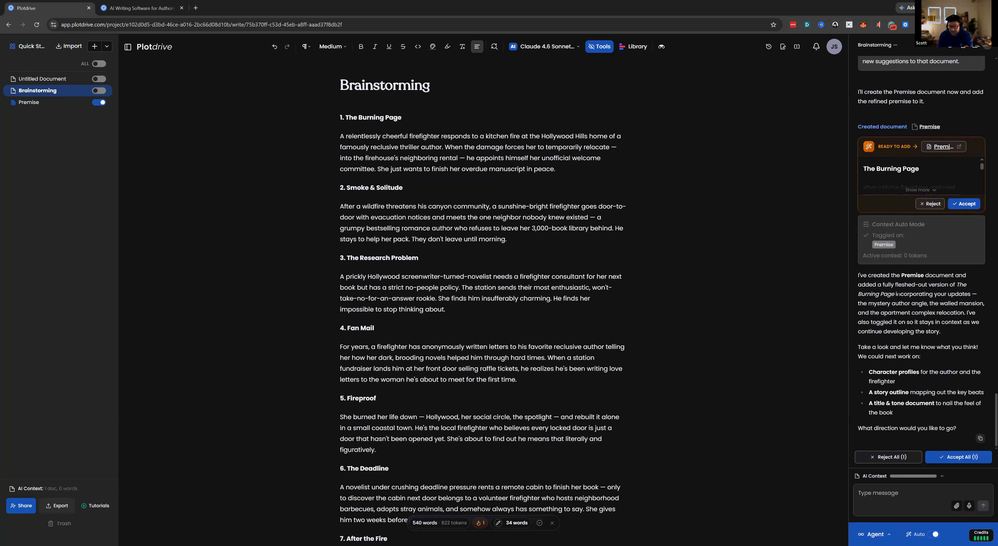
- Read the Co-writer's reply and view the pending text in the Premise document, checking the Brainstorming document in between
{"action": "left_click_drag", "start_coordinate": [881, 303], "coordinate": [914, 312]}
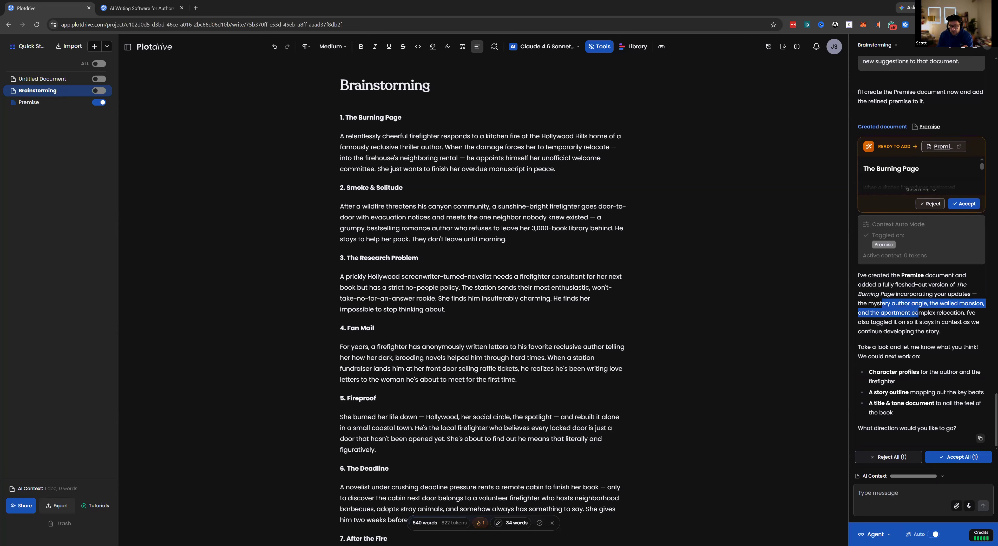
{"action": "left_click", "coordinate": [945, 316]}
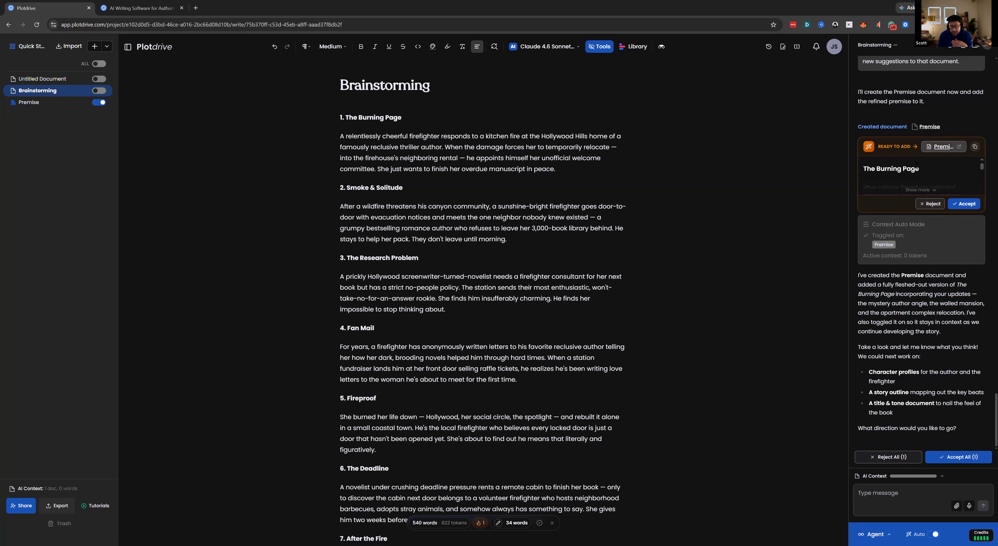
{"action": "left_click", "coordinate": [943, 149]}
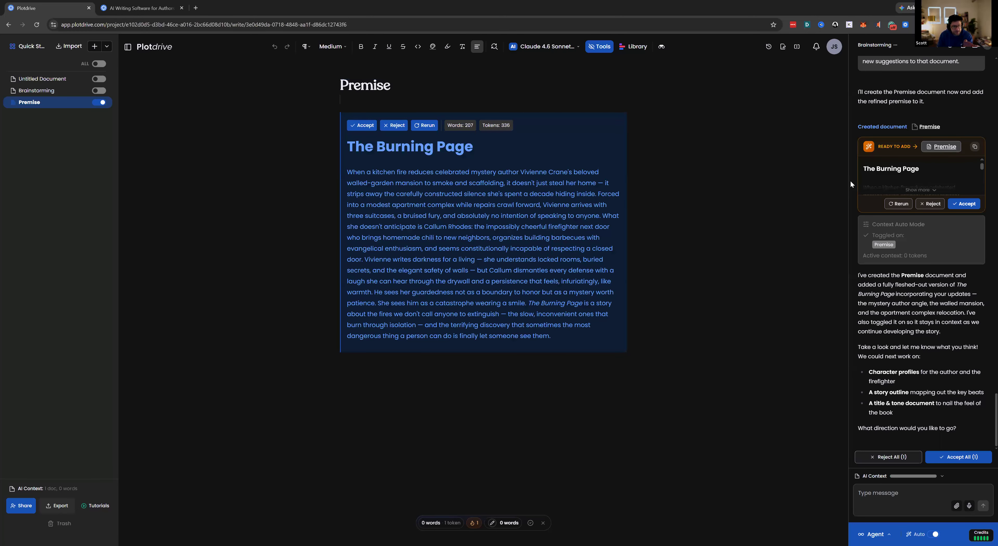
{"action": "left_click", "coordinate": [39, 92]}
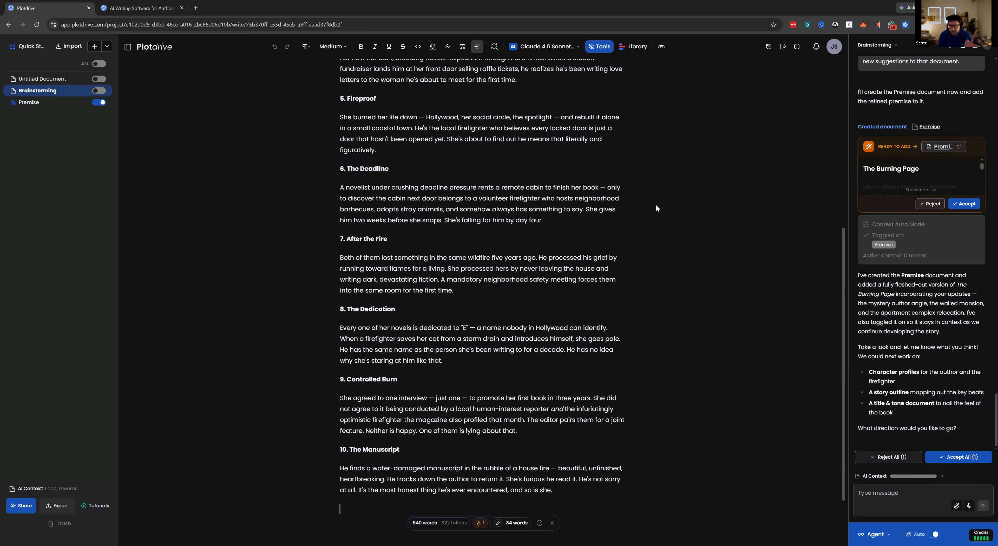
{"action": "left_click", "coordinate": [943, 147]}
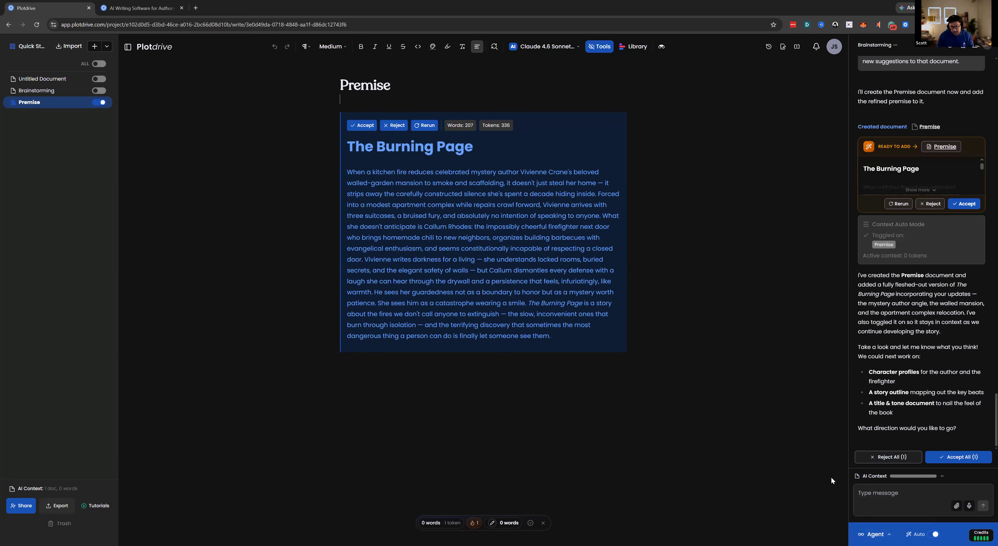
- Check the available Co-writer chat modes and leave the chat in Agent mode
{"action": "left_click", "coordinate": [875, 534]}
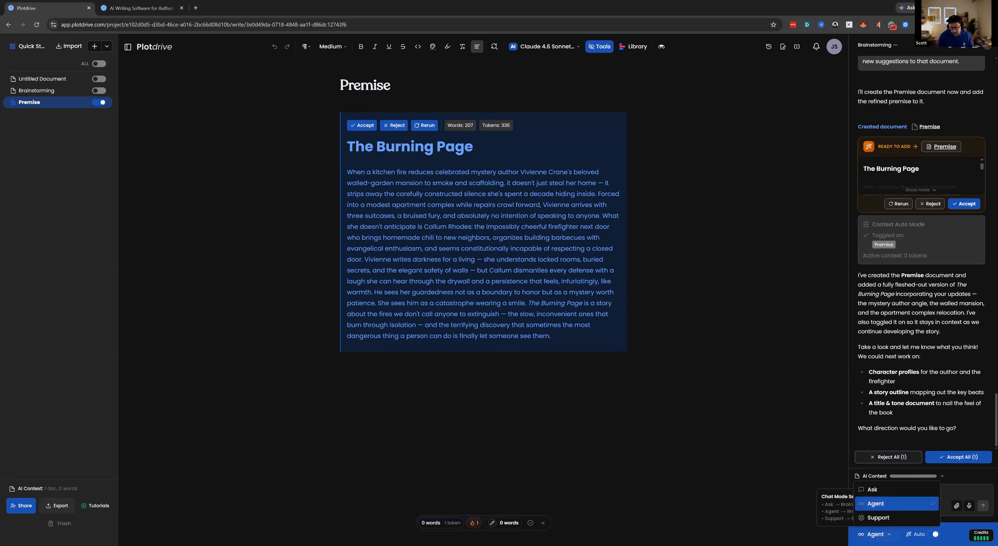
{"action": "left_click", "coordinate": [962, 504]}
{"action": "left_click", "coordinate": [945, 495]}
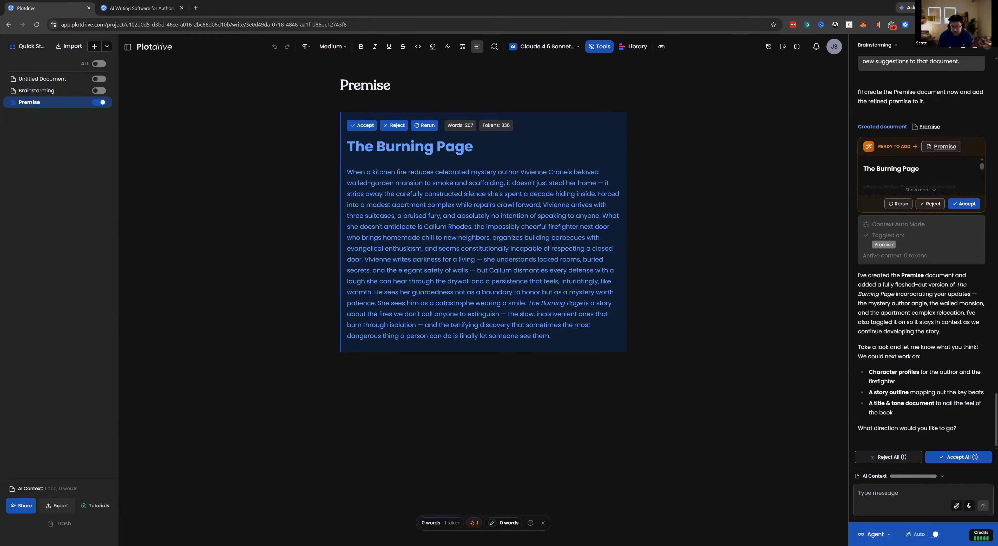
- Delete the word "walls" from the pending Burning Page text and enter it again
{"action": "left_click_drag", "start_coordinate": [464, 226], "coordinate": [462, 237]}
{"action": "left_click", "coordinate": [510, 248]}
{"action": "left_click", "coordinate": [374, 273]}
{"action": "left_click", "coordinate": [469, 271]}
{"action": "key", "text": "BackSpace"}
{"action": "key", "text": "BackSpace"}
{"action": "key", "text": "BackSpace"}
{"action": "key", "text": "BackSpace"}
{"action": "key", "text": "BackSpace"}
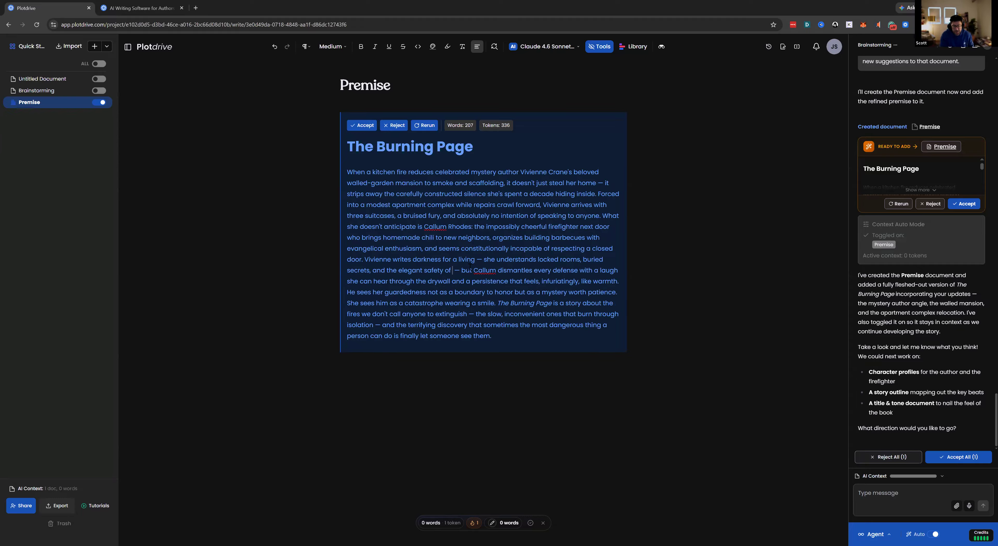
{"action": "type", "text": "walls"}
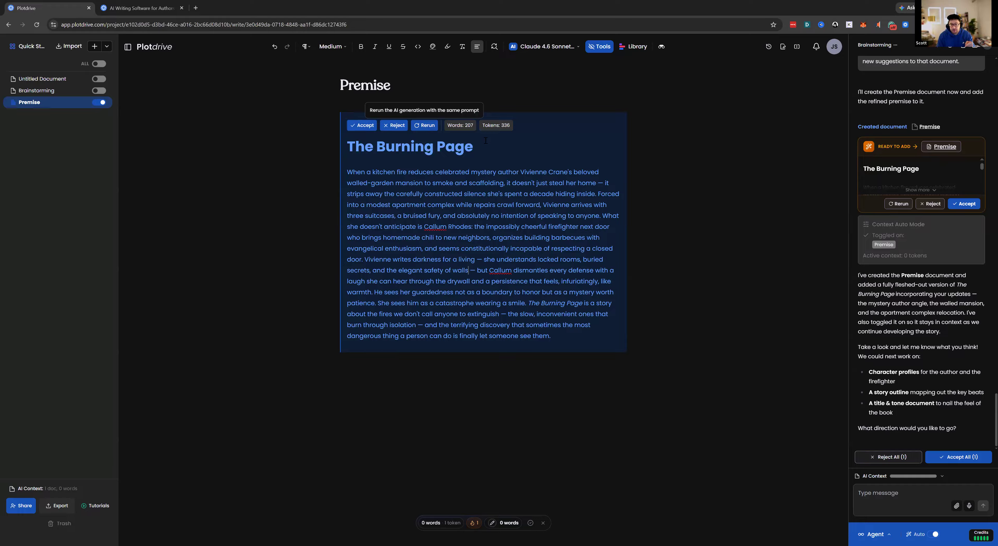
- Review the original request in the chat and accept the pending Burning Page text into the Premise document
{"action": "scroll", "coordinate": [931, 329], "scroll_direction": "up", "scroll_amount": 8}
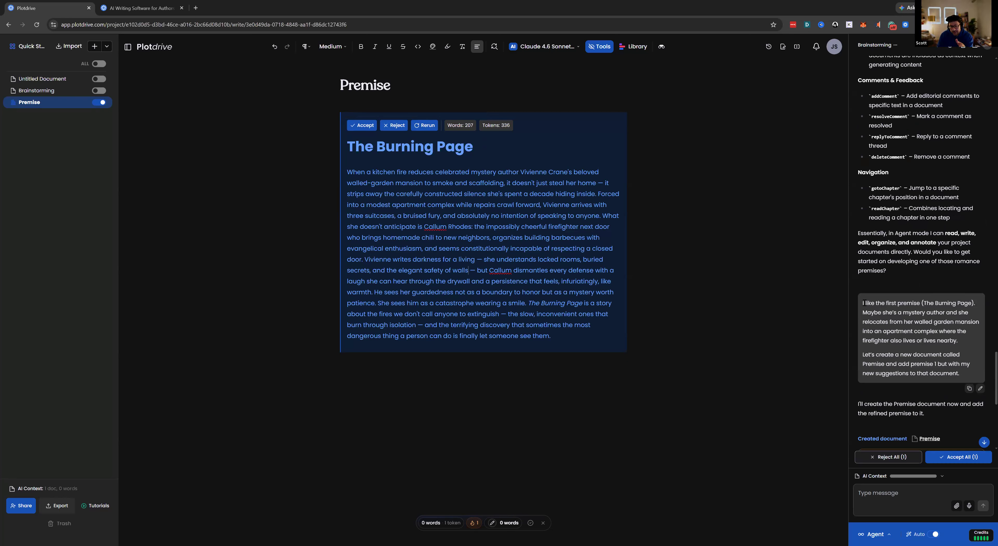
{"action": "left_click_drag", "start_coordinate": [864, 303], "coordinate": [931, 363]}
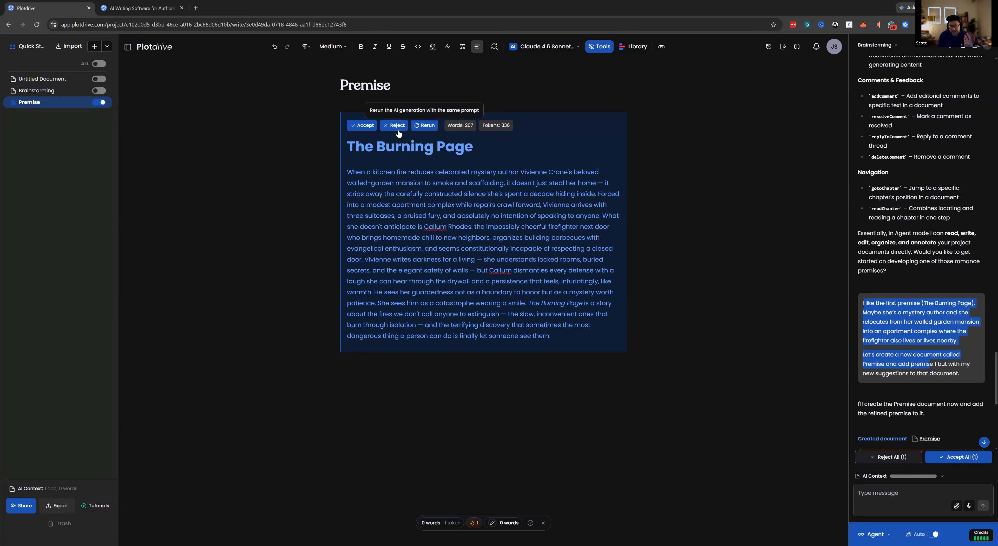
{"action": "left_click", "coordinate": [364, 127]}
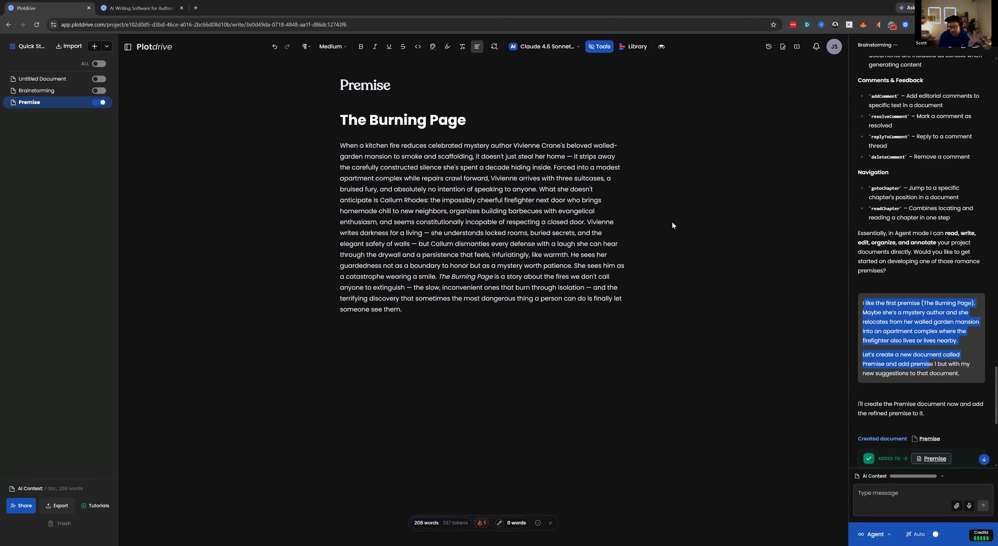
{"action": "scroll", "coordinate": [942, 353], "scroll_direction": "down", "scroll_amount": 2}
{"action": "scroll", "coordinate": [944, 339], "scroll_direction": "down", "scroll_amount": 3}
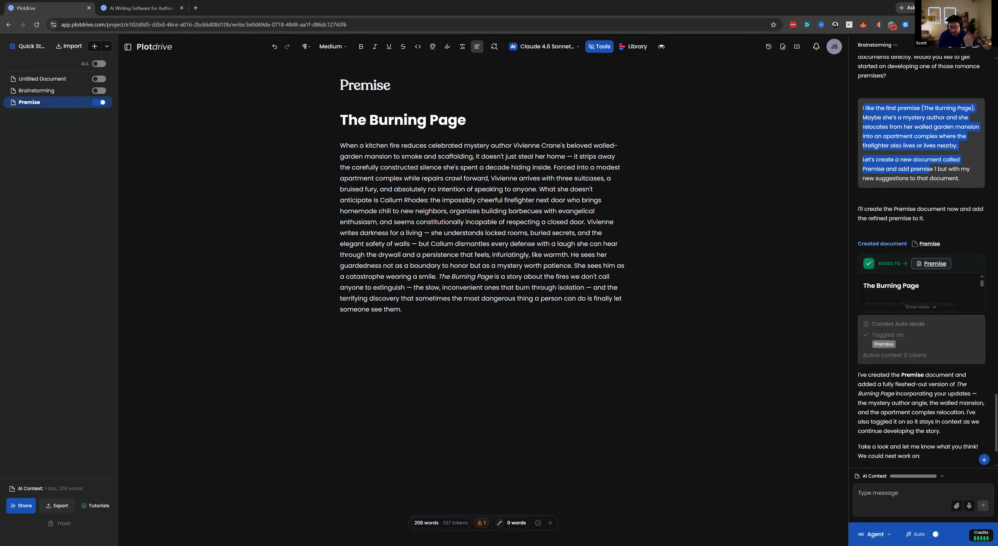
- Check the AI model settings for document generation and the Co-writer chat, leaving them as set
{"action": "left_click", "coordinate": [914, 494]}
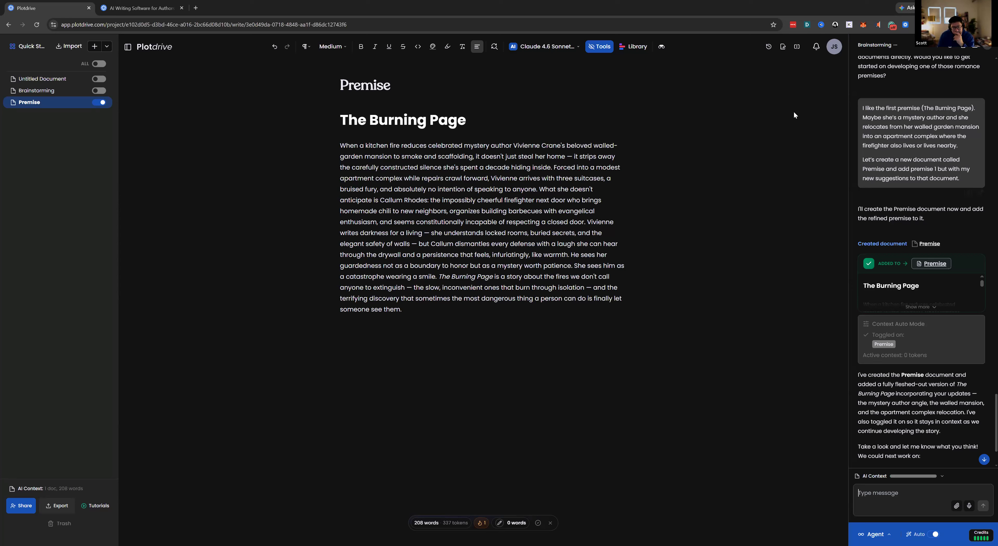
{"action": "left_click", "coordinate": [552, 48]}
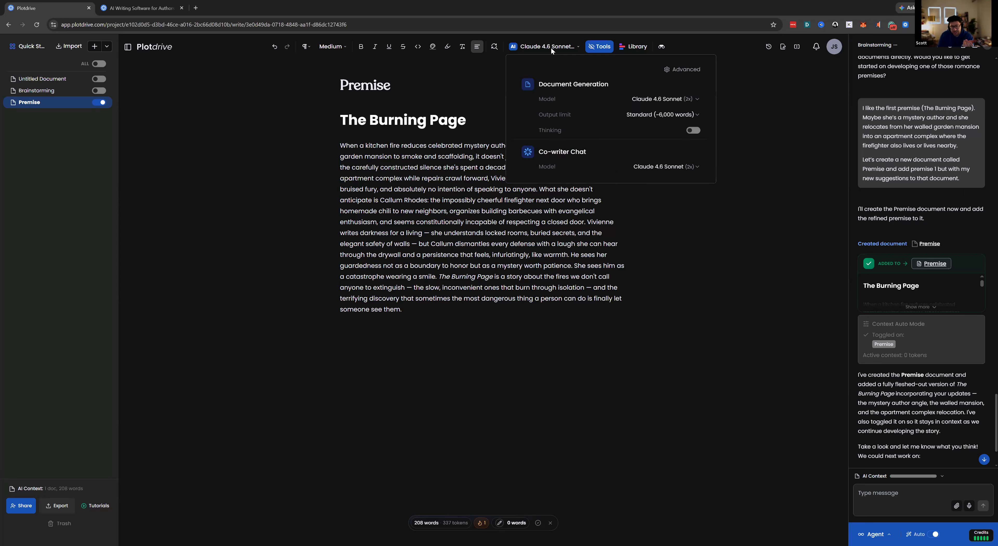
{"action": "left_click", "coordinate": [722, 49]}
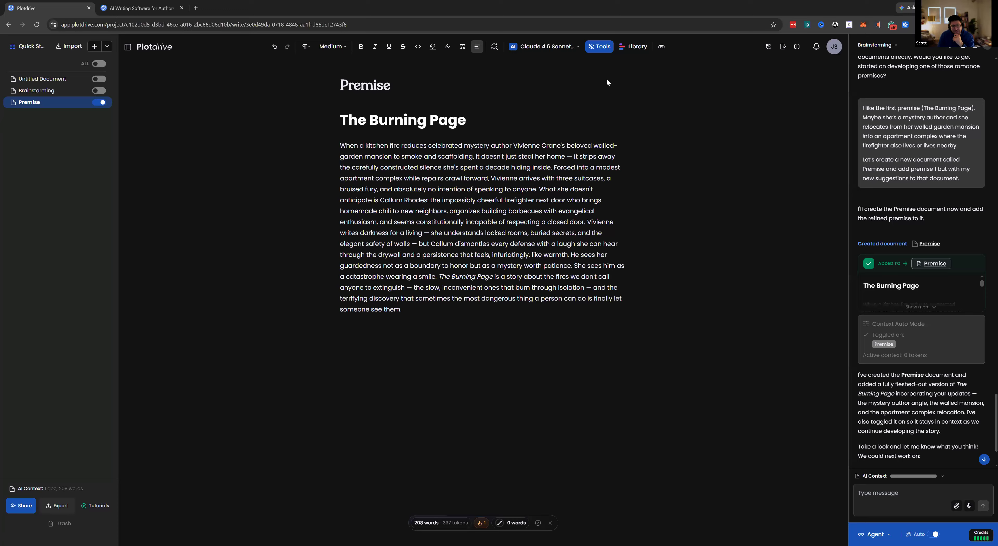
- Check the models offered for document generation in the AI settings and keep Claude 4.6 Sonnet
{"action": "left_click", "coordinate": [558, 47]}
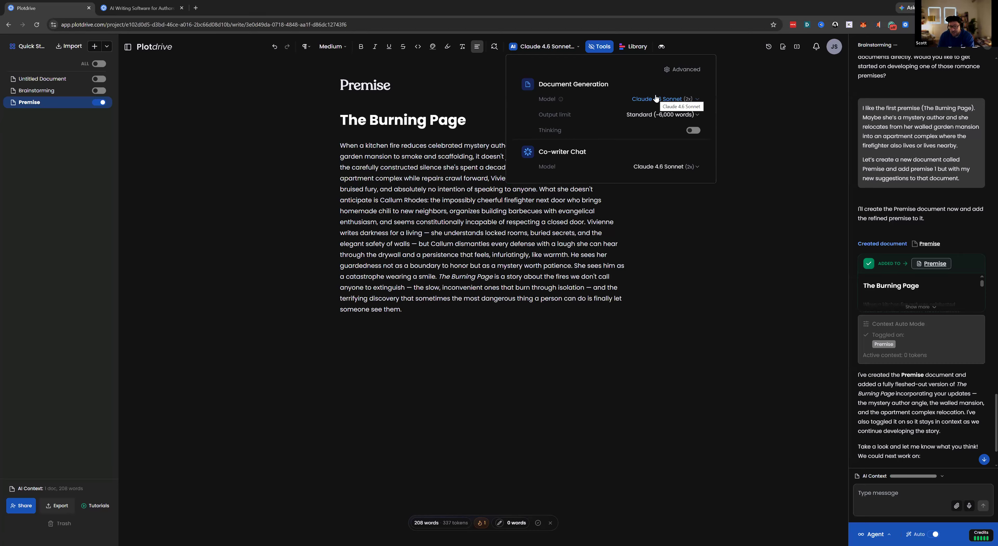
{"action": "left_click", "coordinate": [662, 102]}
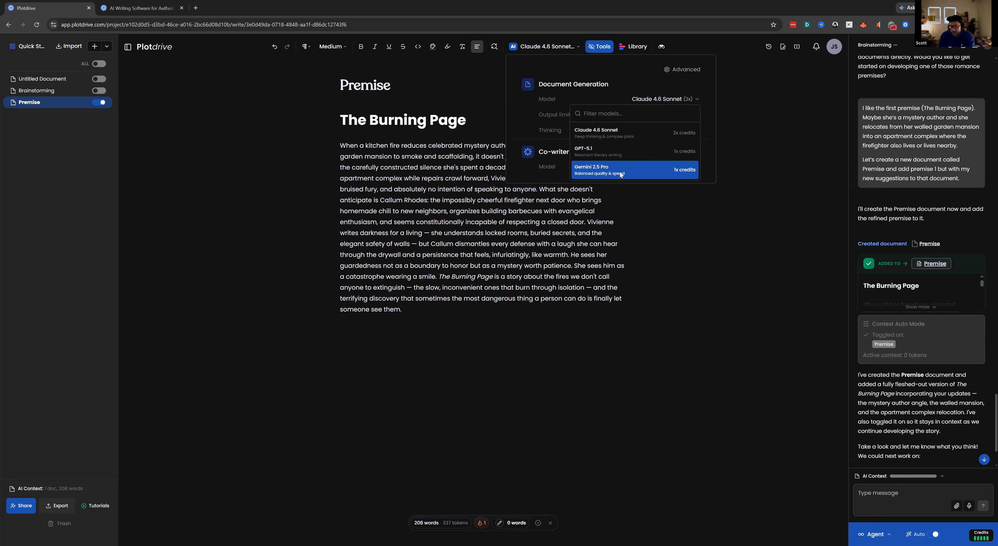
{"action": "left_click", "coordinate": [654, 132]}
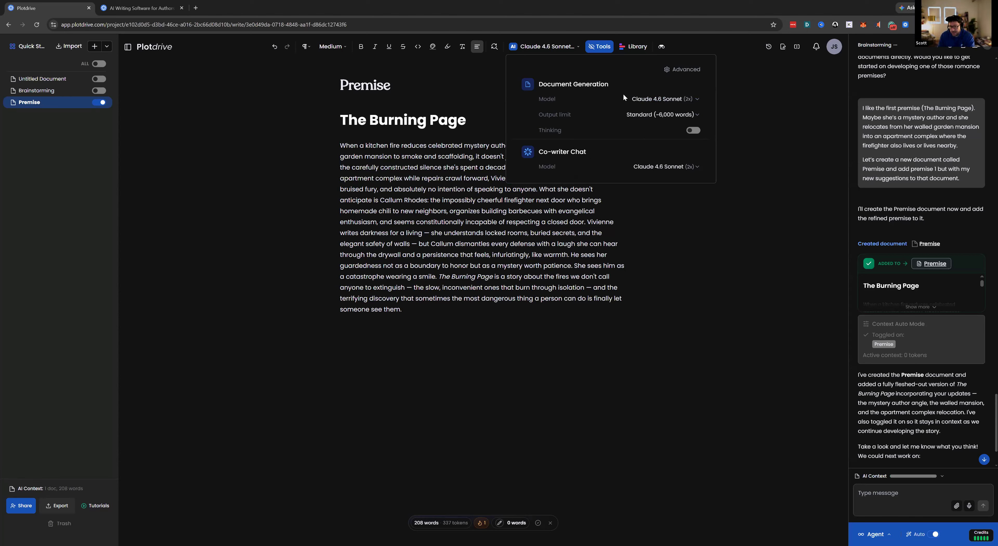
- Show the advanced AI settings, set the document generation provider to OpenRouter and browse its available models
{"action": "left_click", "coordinate": [677, 72]}
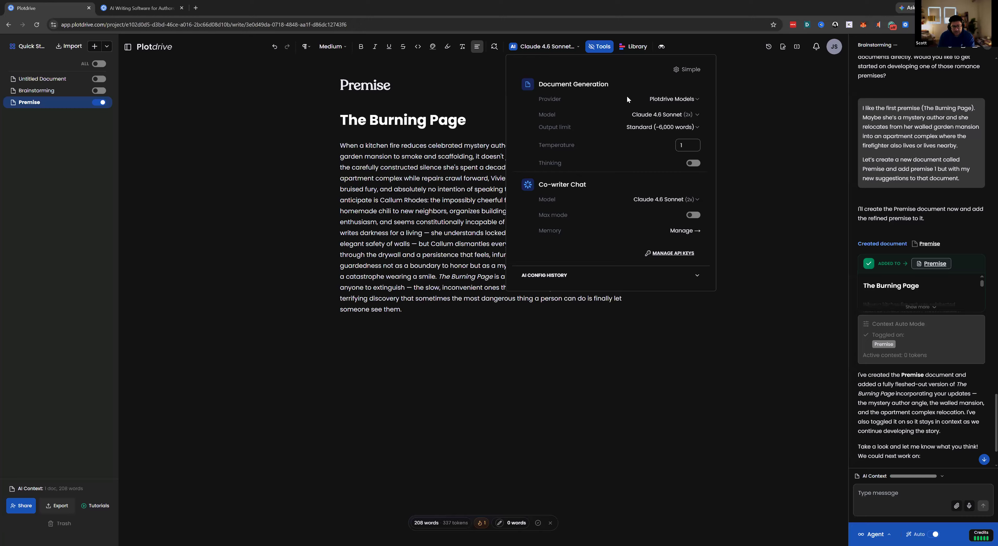
{"action": "left_click", "coordinate": [666, 102]}
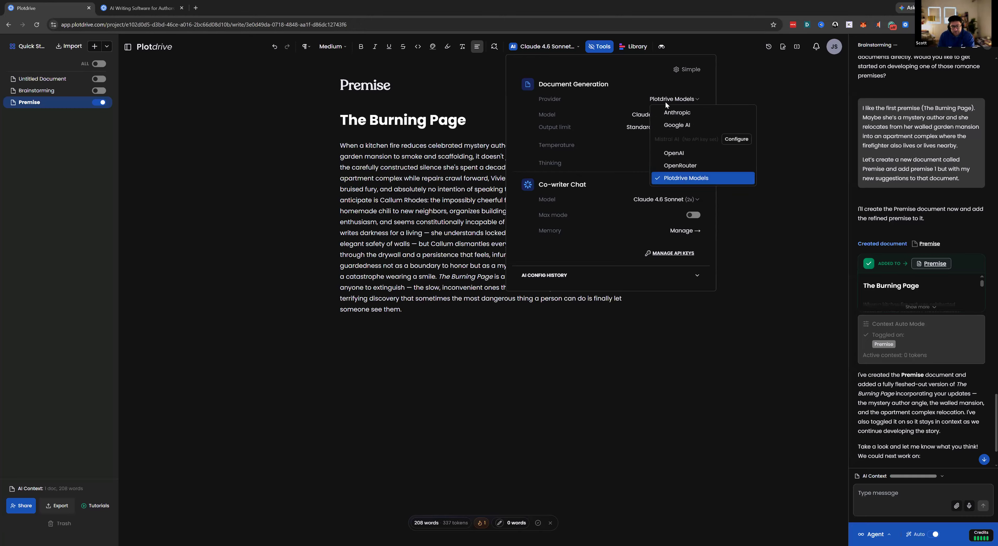
{"action": "left_click", "coordinate": [672, 169]}
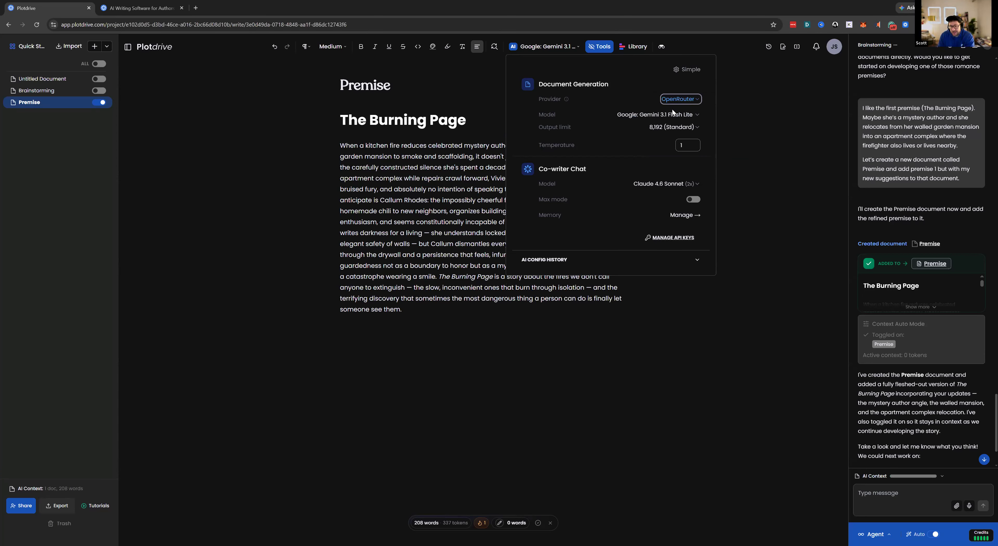
{"action": "left_click", "coordinate": [672, 115]}
{"action": "scroll", "coordinate": [633, 180], "scroll_direction": "down", "scroll_amount": 12}
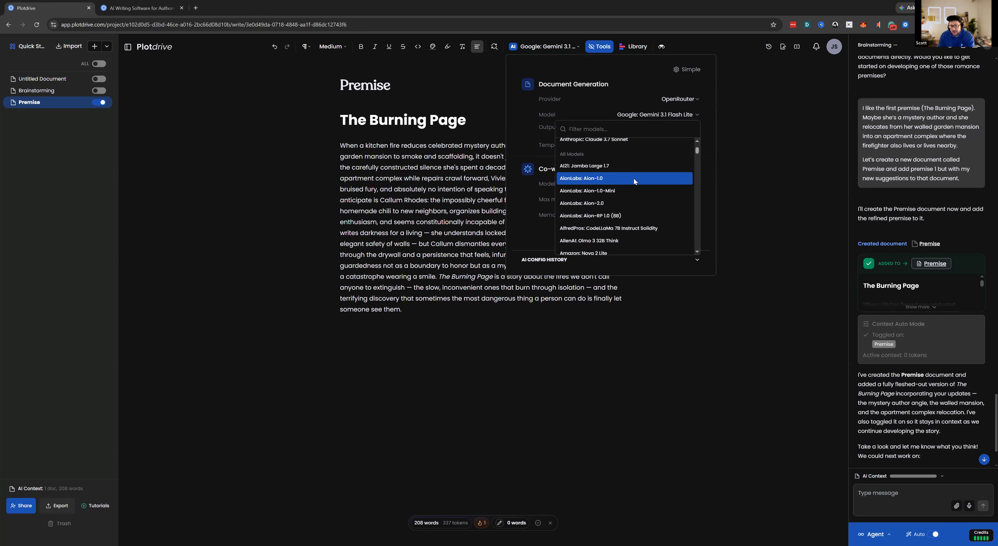
{"action": "scroll", "coordinate": [633, 177], "scroll_direction": "down", "scroll_amount": 10}
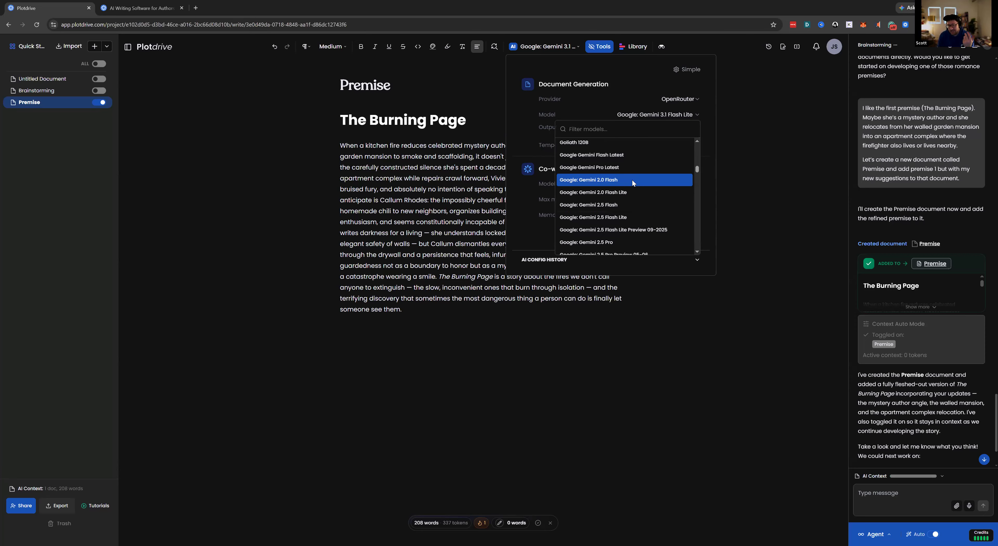
{"action": "scroll", "coordinate": [632, 180], "scroll_direction": "down", "scroll_amount": 2}
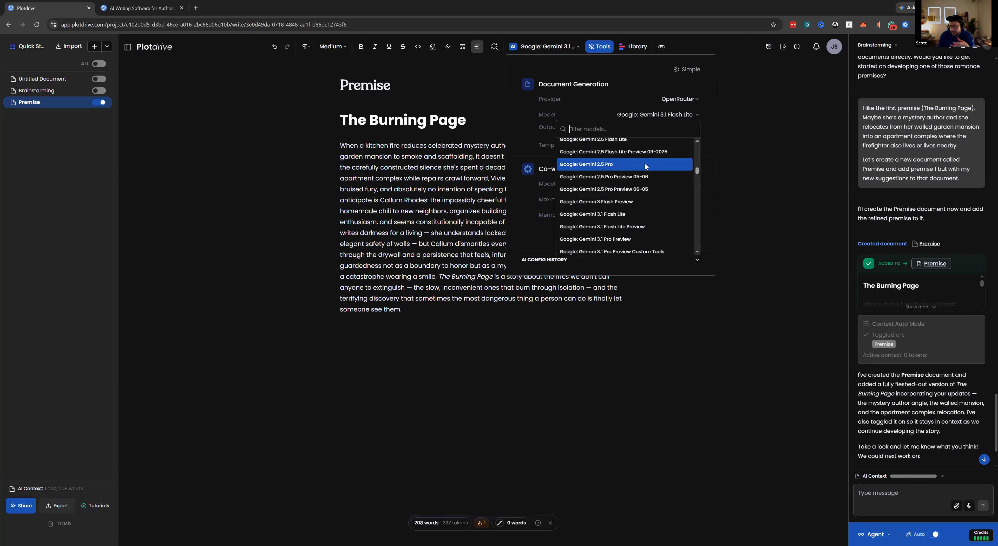
{"action": "left_click", "coordinate": [644, 76]}
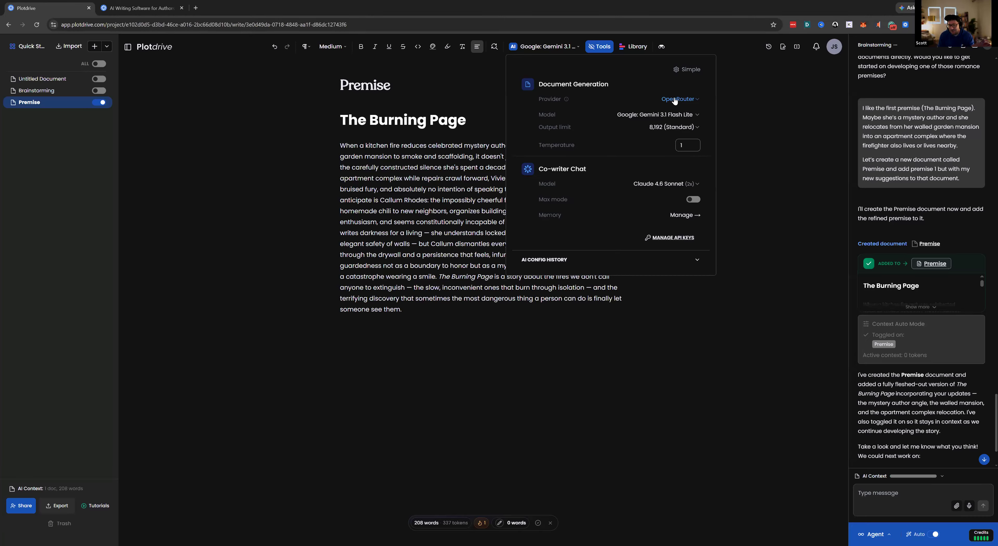
- Check the document generation provider choices again and return to the simple AI settings
{"action": "left_click", "coordinate": [674, 99]}
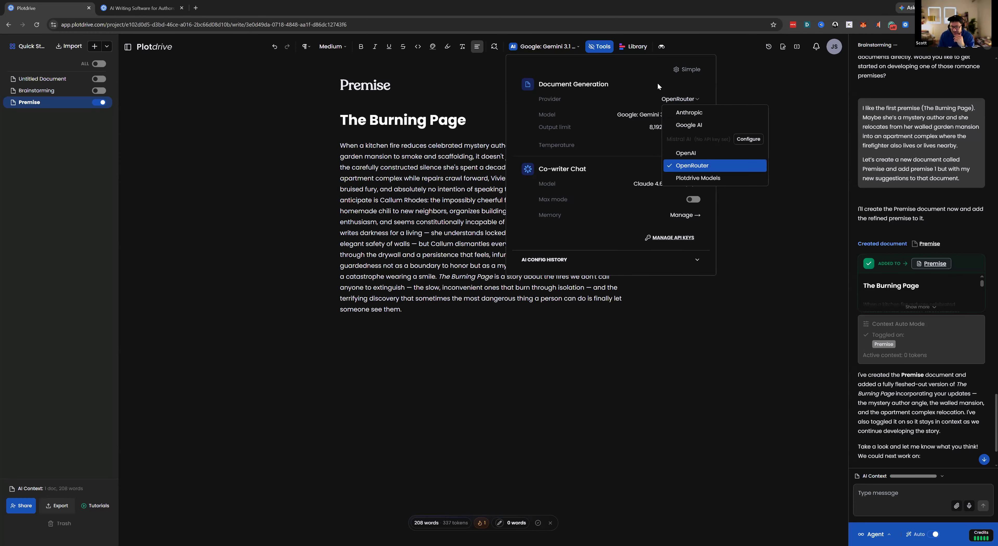
{"action": "key", "text": "Escape"}
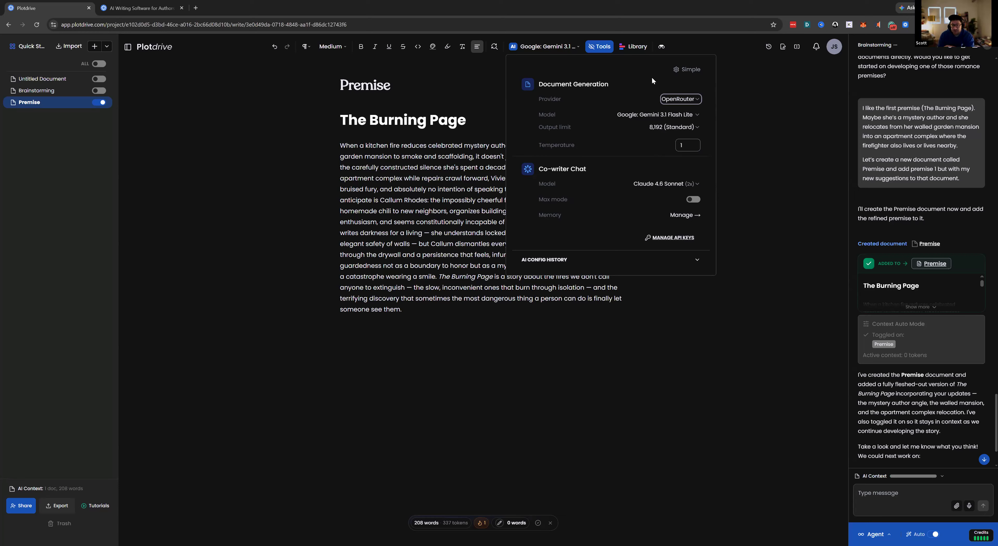
{"action": "left_click", "coordinate": [649, 74]}
{"action": "left_click", "coordinate": [688, 71]}
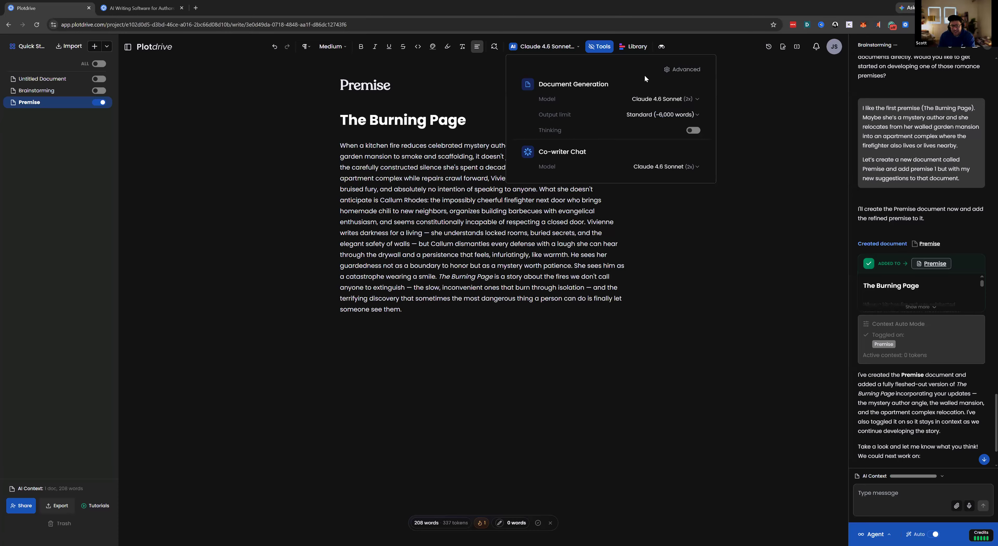
- Compare the credit costs of the document generation models in the simple settings, then close the AI settings
{"action": "left_click", "coordinate": [656, 99]}
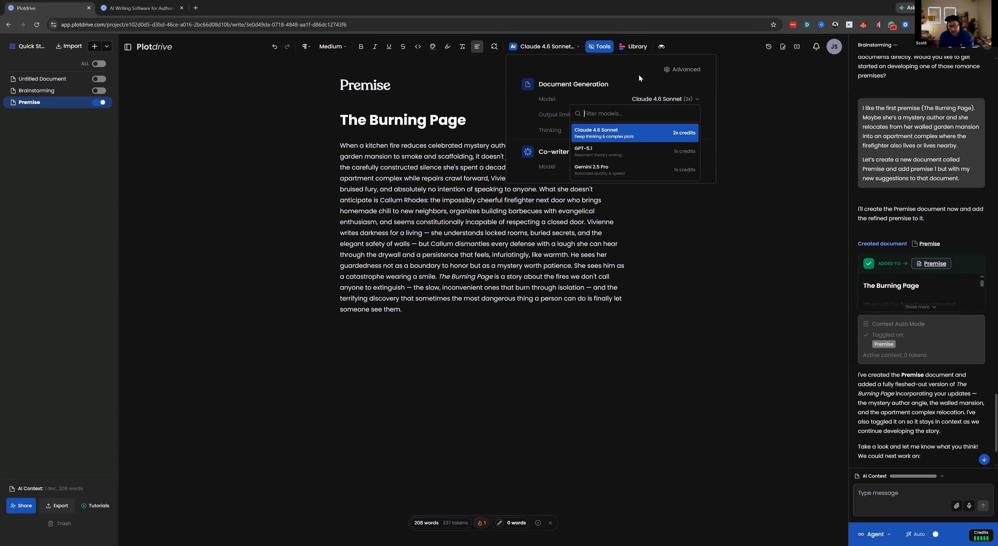
{"action": "left_click", "coordinate": [640, 78]}
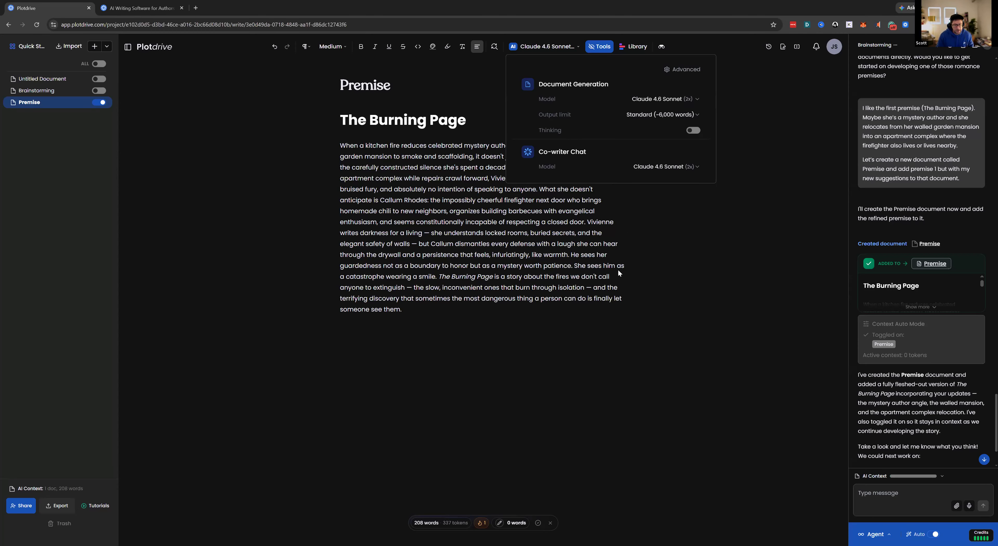
{"action": "left_click", "coordinate": [793, 113]}
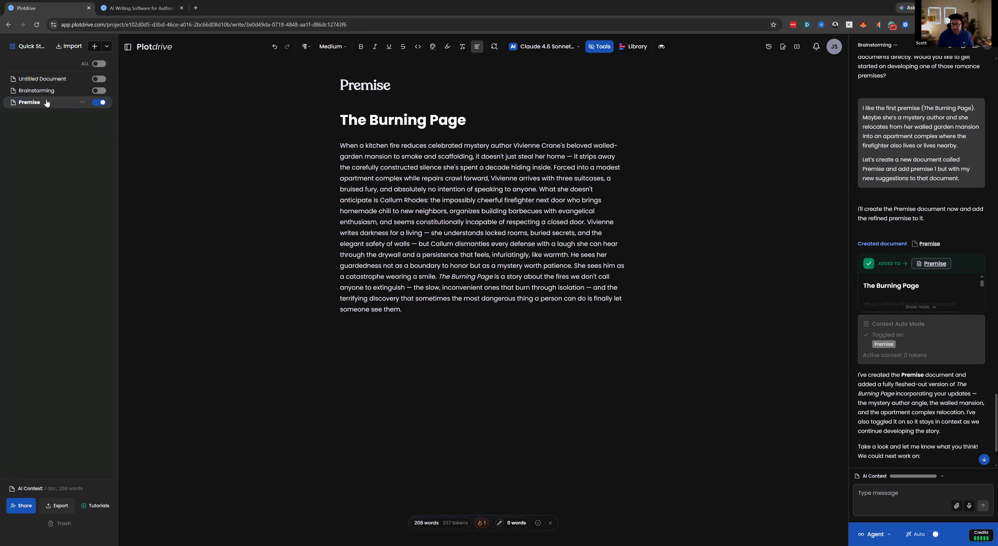
- Create a folder named "Story Foundations" and move the Premise document into it
{"action": "left_click", "coordinate": [106, 46]}
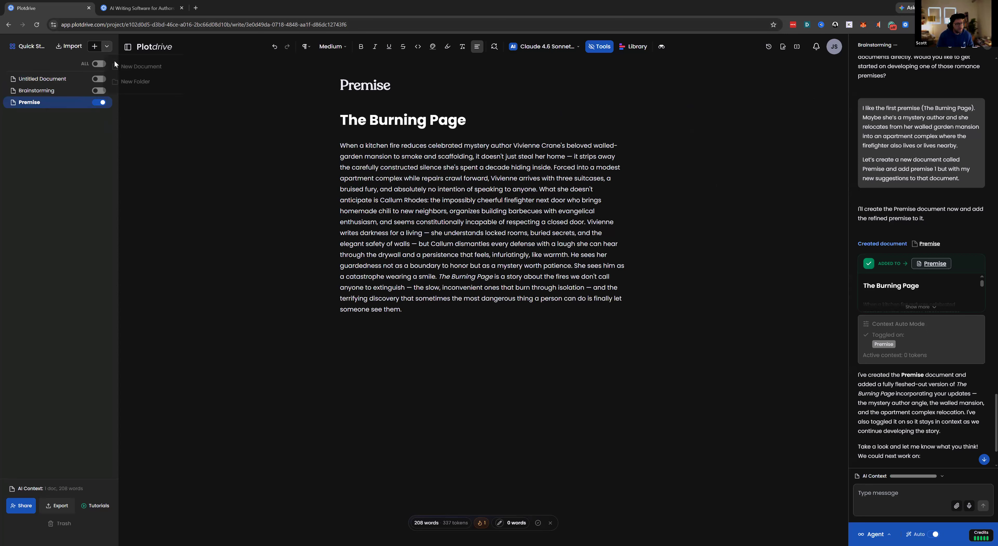
{"action": "left_click", "coordinate": [122, 79]}
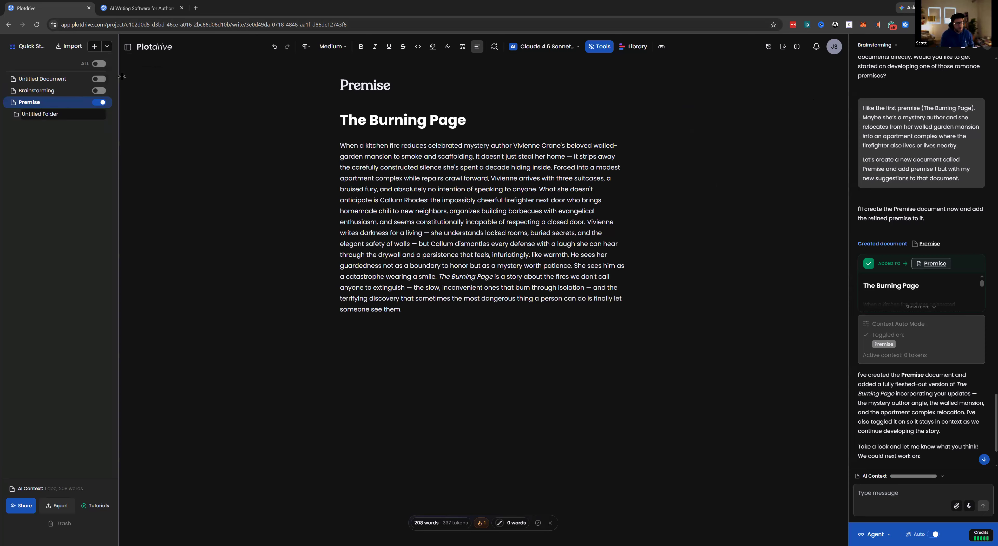
{"action": "double_click", "coordinate": [72, 113]}
{"action": "key", "text": "ctrl+a"}
{"action": "type", "text": "Story Foundations"}
{"action": "key", "text": "Return"}
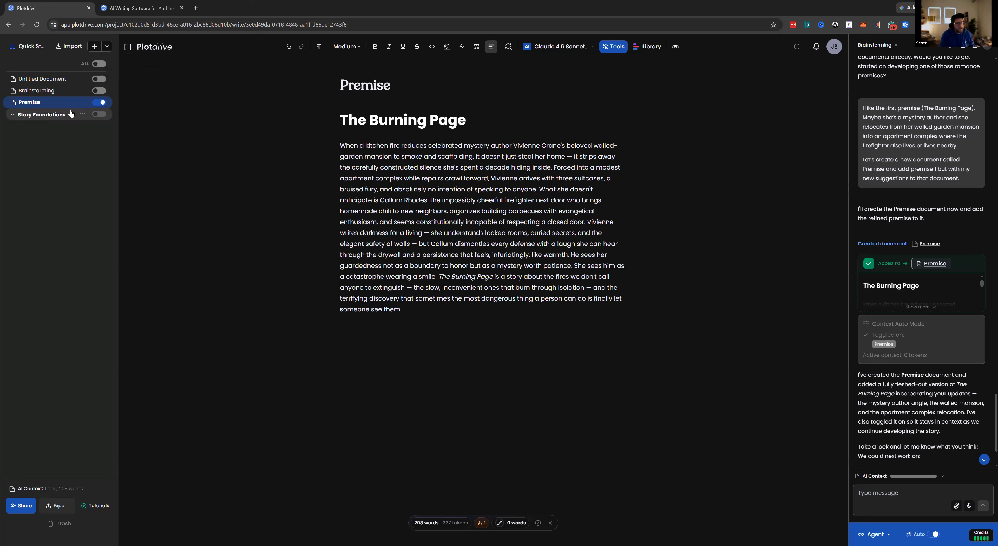
{"action": "left_click_drag", "start_coordinate": [43, 104], "coordinate": [40, 117]}
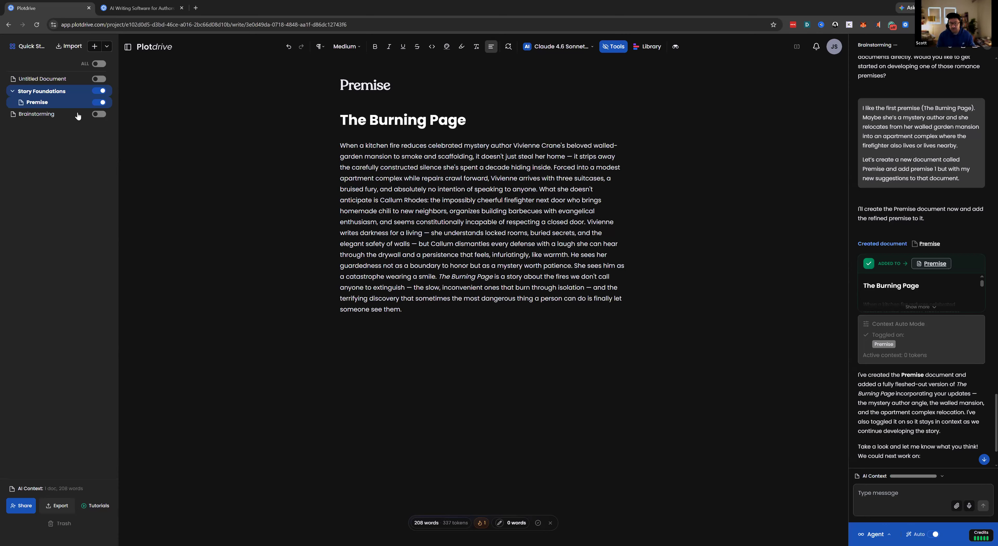
- Add two new documents named "Characters" and "Outline" to the Story Foundations folder
{"action": "left_click", "coordinate": [93, 47]}
{"action": "type", "text": "Charact"}
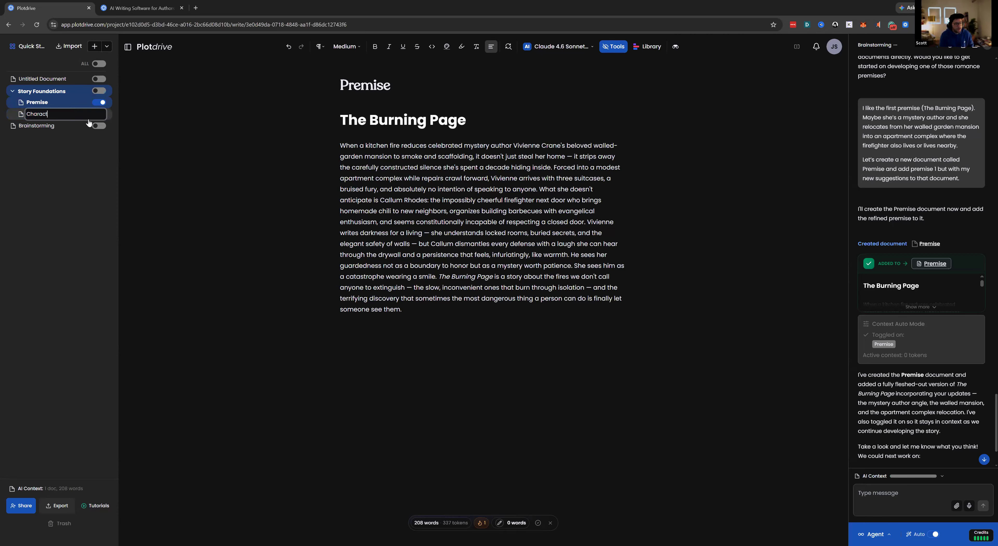
{"action": "type", "text": "ers"}
{"action": "key", "text": "Return"}
{"action": "left_click", "coordinate": [97, 47]}
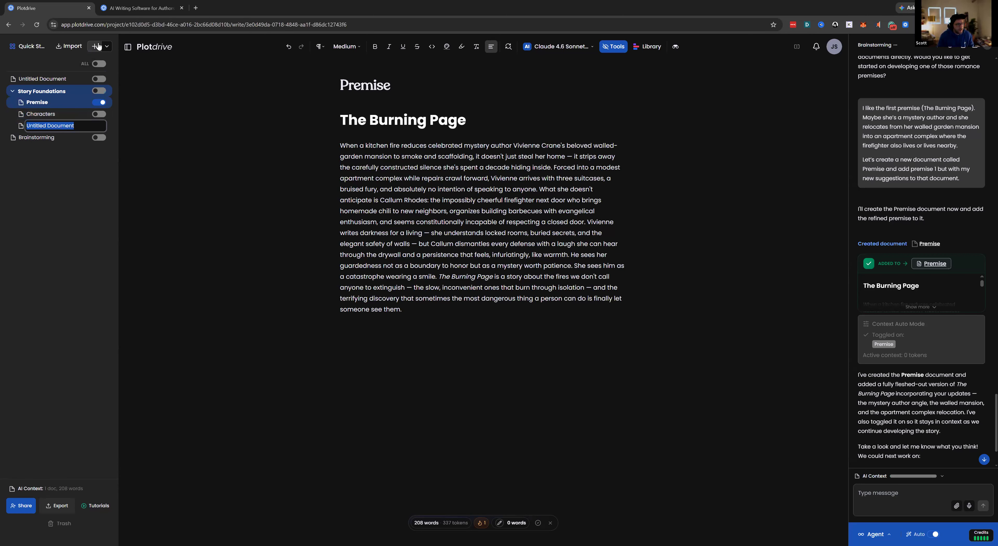
{"action": "type", "text": "Outline"}
{"action": "key", "text": "Return"}
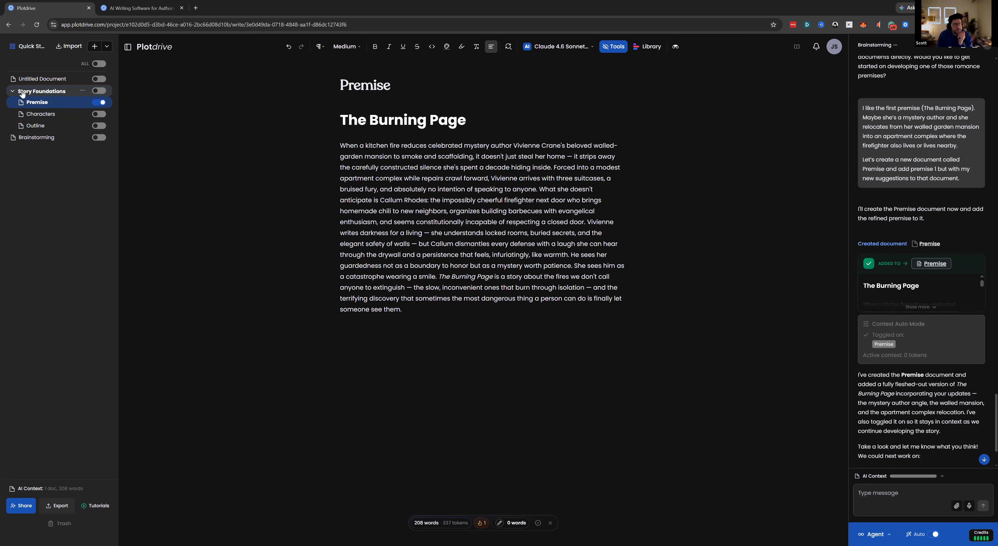
- Move Untitled Document below the Story Foundations folder and include the whole folder in the AI context
{"action": "left_click_drag", "start_coordinate": [26, 80], "coordinate": [60, 126]}
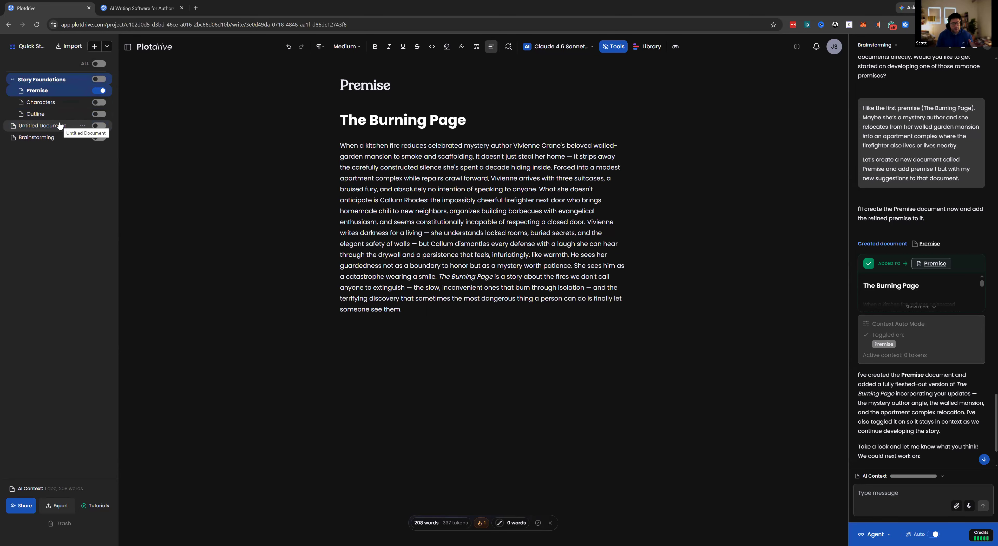
{"action": "left_click", "coordinate": [100, 91]}
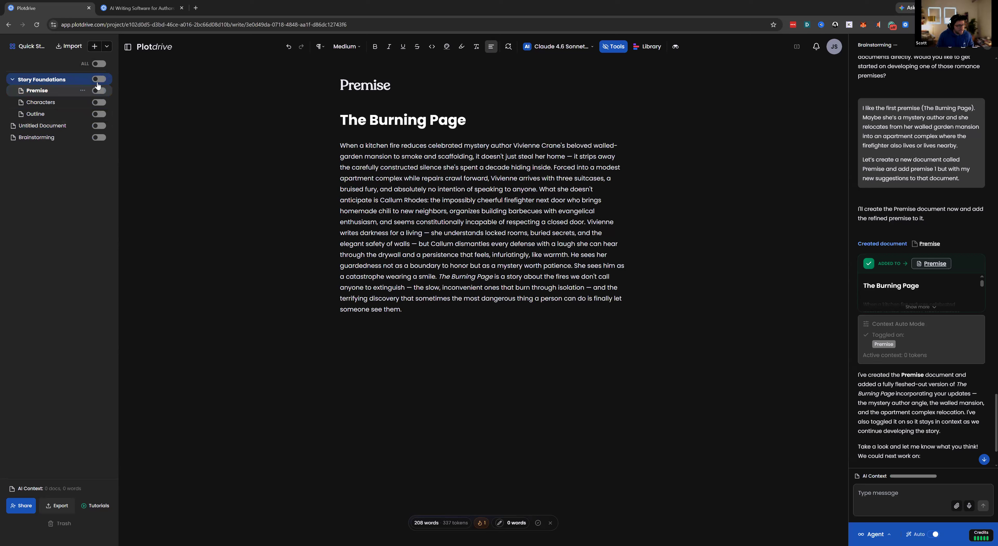
{"action": "left_click", "coordinate": [97, 81]}
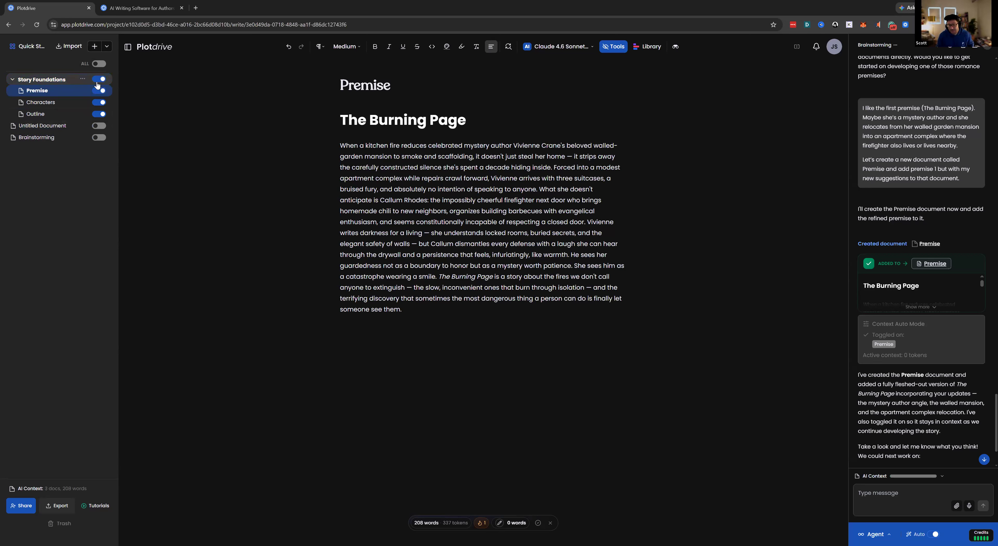
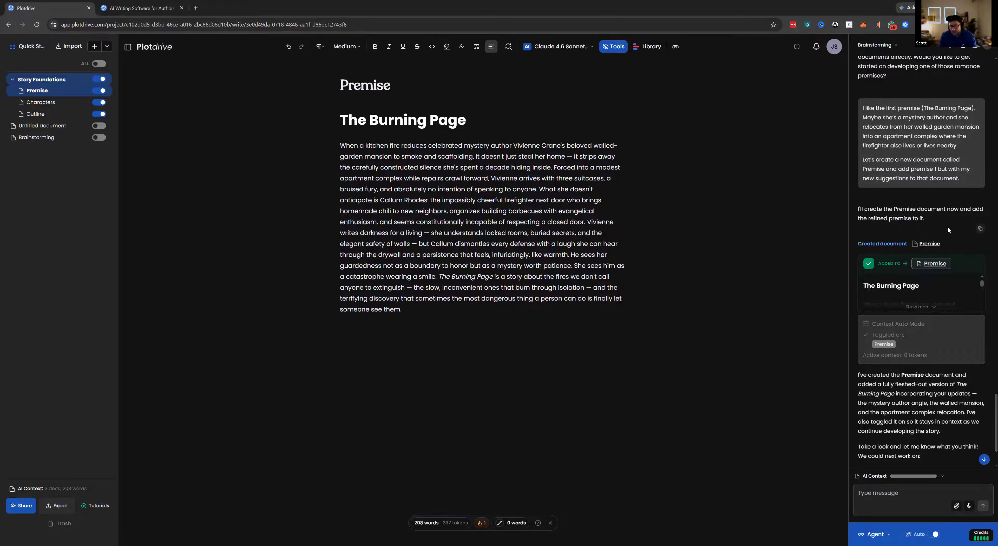
- Review the chat's list of Agent mode tools and the available chat modes, keeping Agent mode
{"action": "scroll", "coordinate": [947, 226], "scroll_direction": "down", "scroll_amount": 15}
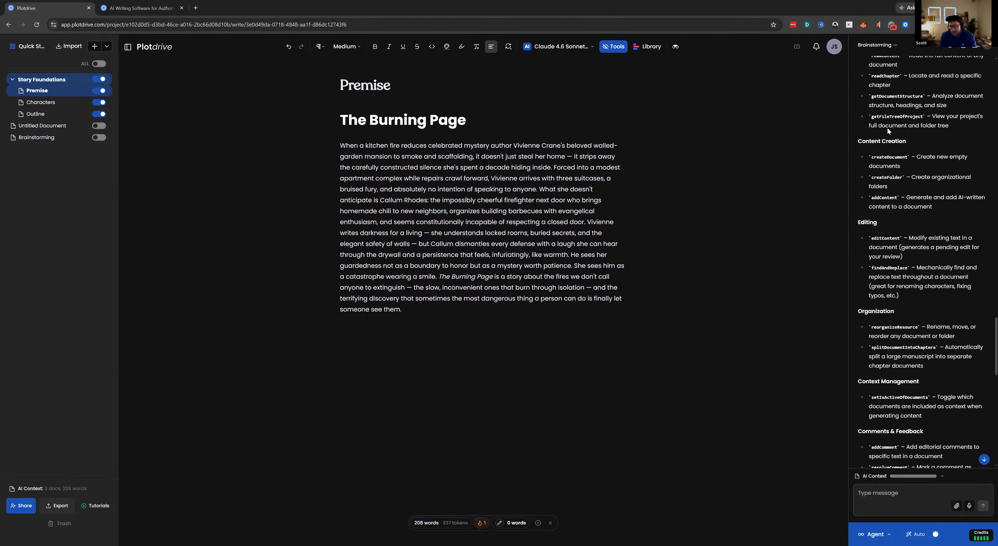
{"action": "scroll", "coordinate": [888, 129], "scroll_direction": "up", "scroll_amount": 1}
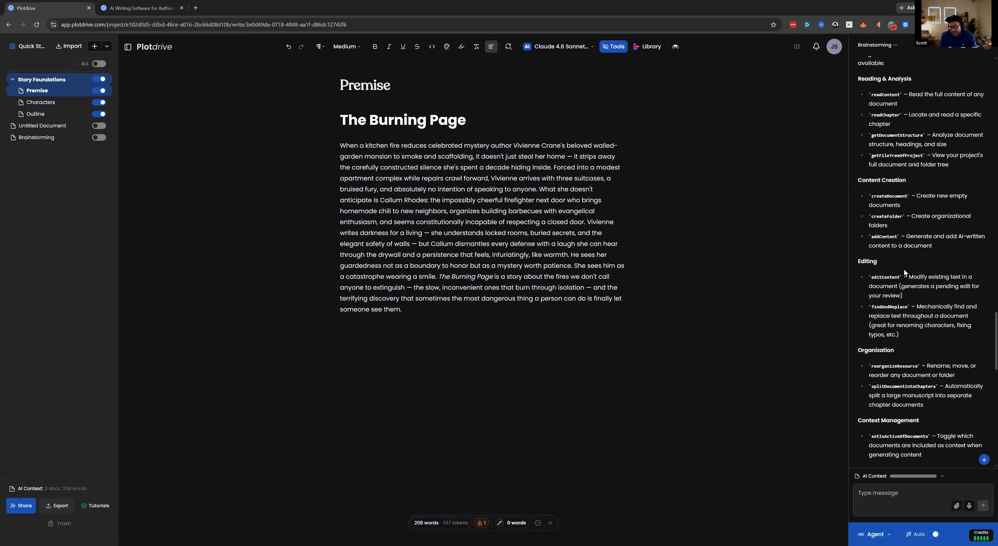
{"action": "scroll", "coordinate": [904, 268], "scroll_direction": "down", "scroll_amount": 1}
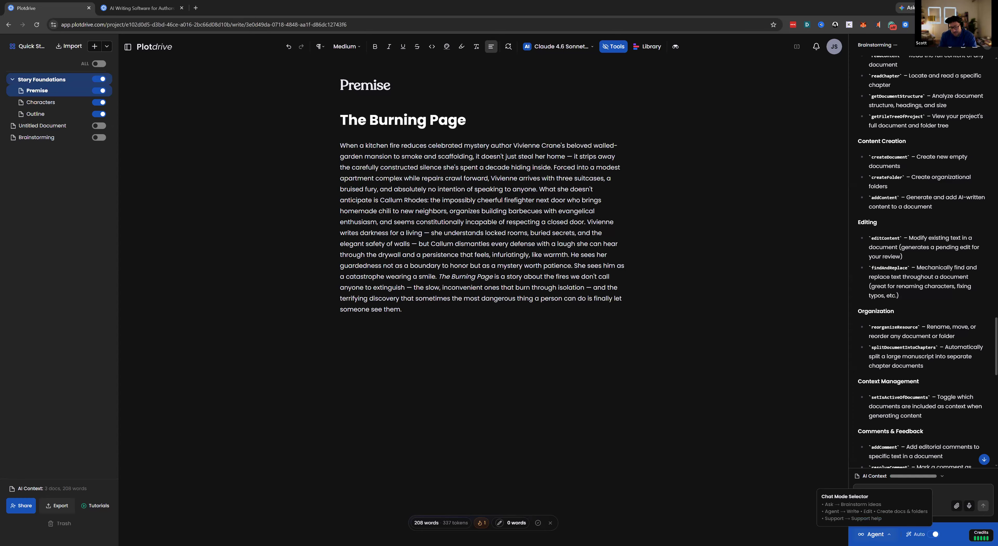
{"action": "left_click", "coordinate": [874, 534]}
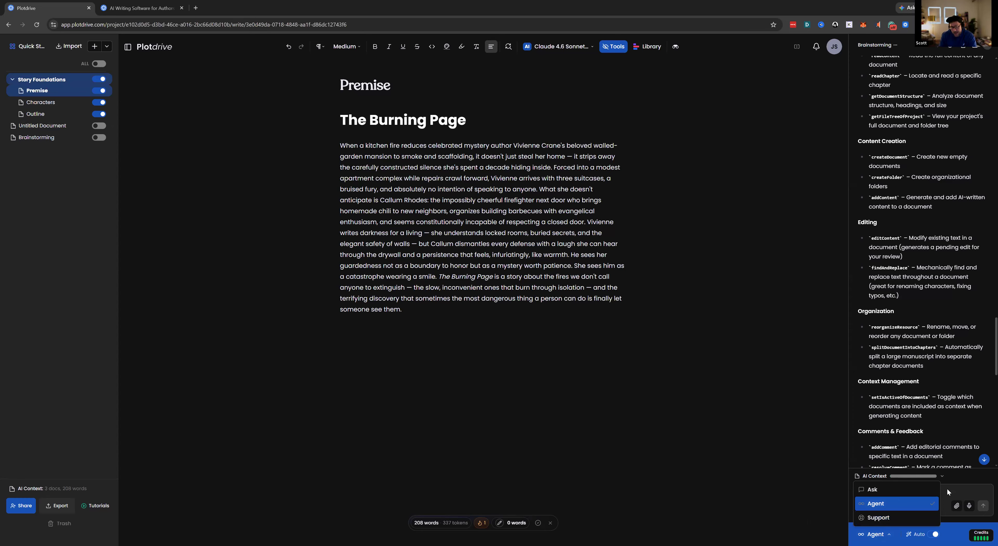
{"action": "key", "text": "Escape"}
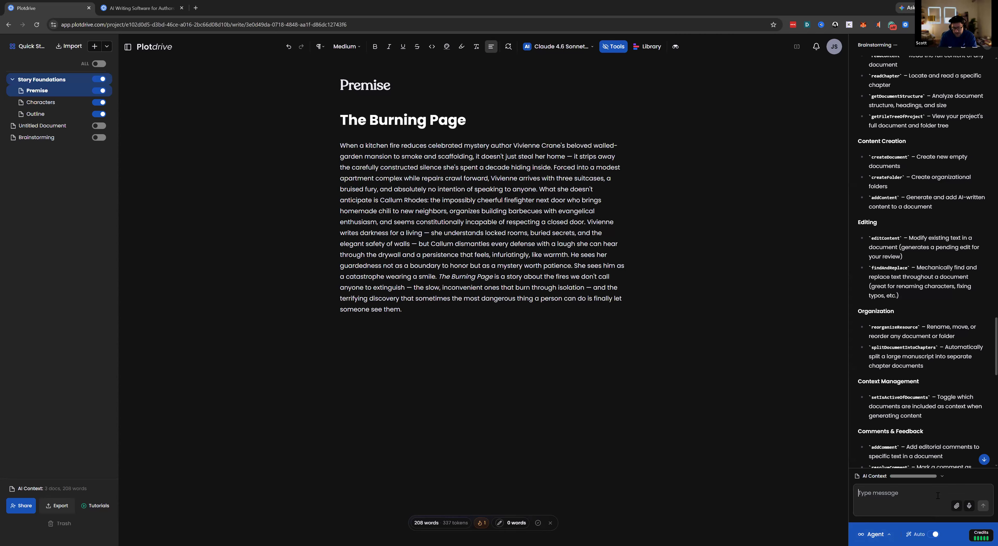
{"action": "scroll", "coordinate": [904, 243], "scroll_direction": "up", "scroll_amount": 1}
{"action": "scroll", "coordinate": [905, 243], "scroll_direction": "down", "scroll_amount": 5}
{"action": "scroll", "coordinate": [904, 266], "scroll_direction": "down", "scroll_amount": 2}
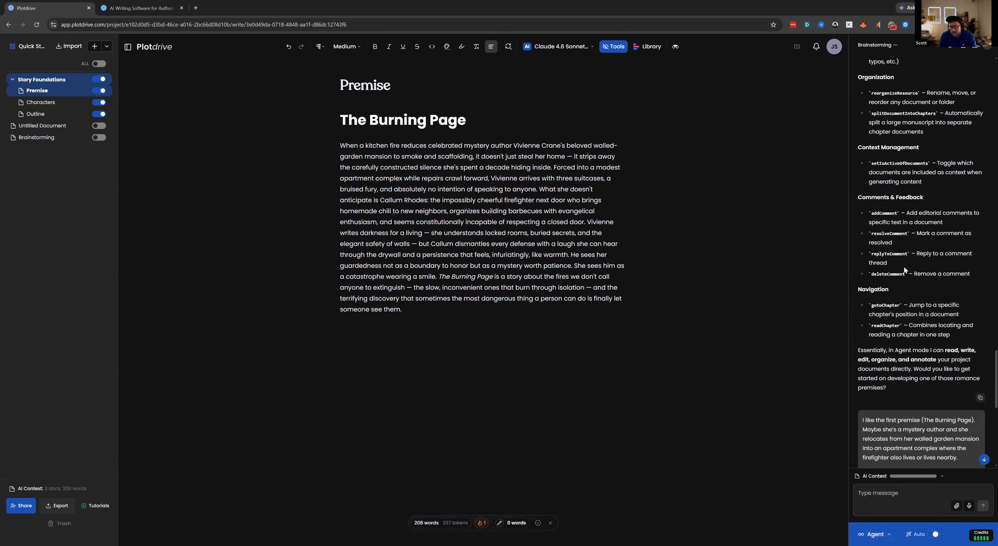
{"action": "scroll", "coordinate": [914, 244], "scroll_direction": "down", "scroll_amount": 1}
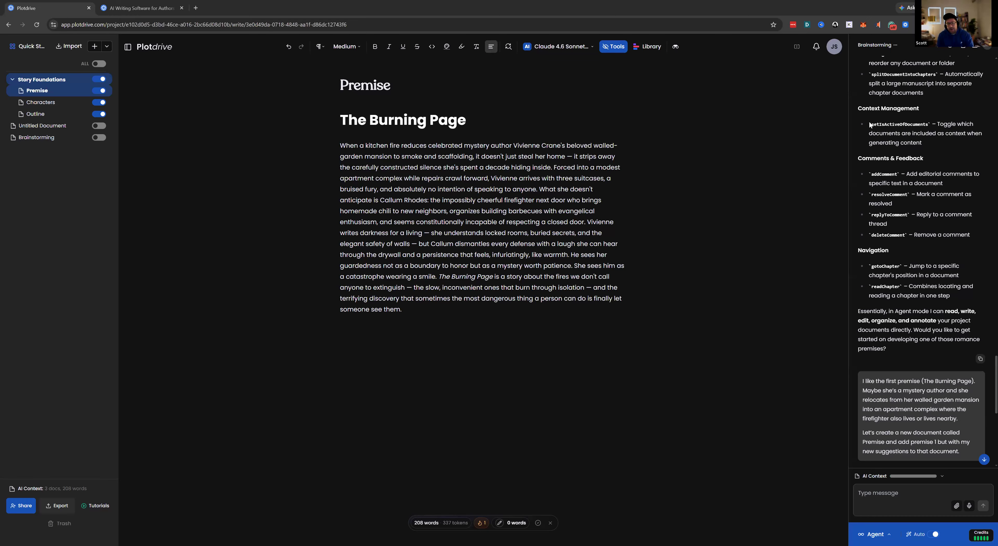
- Enter the placeholder text "dhd" in the Characters document and start a new Co-writer chat
{"action": "left_click", "coordinate": [34, 102]}
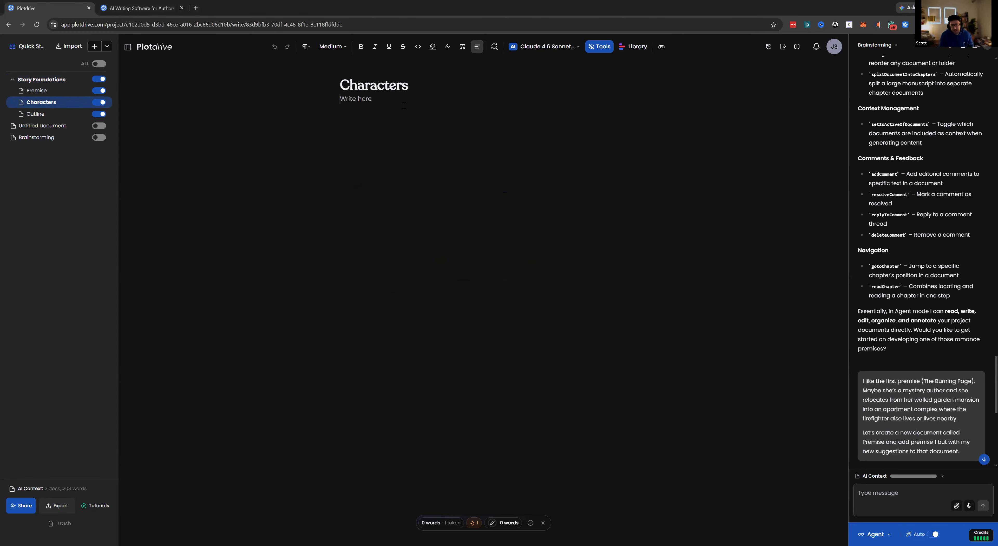
{"action": "type", "text": "dhd"}
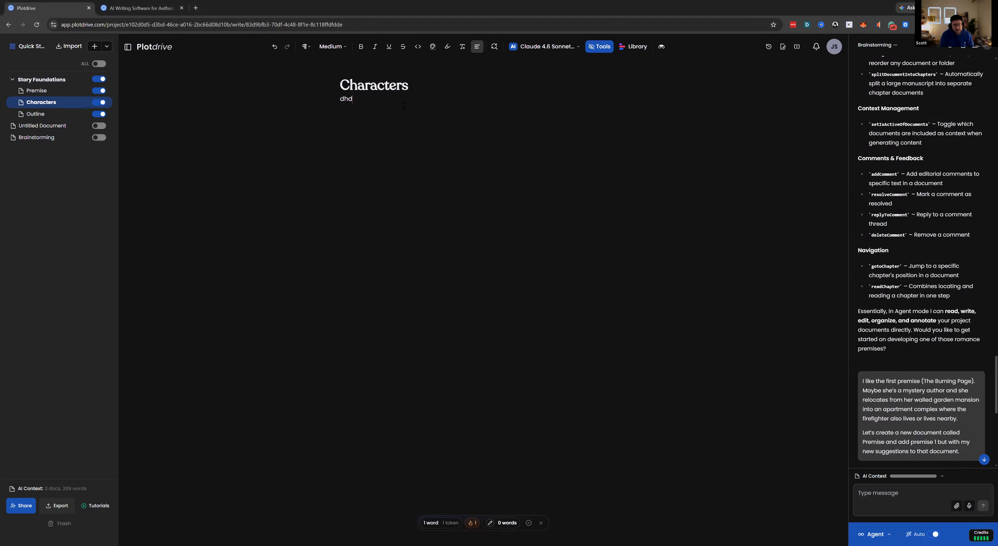
{"action": "left_click", "coordinate": [942, 511]}
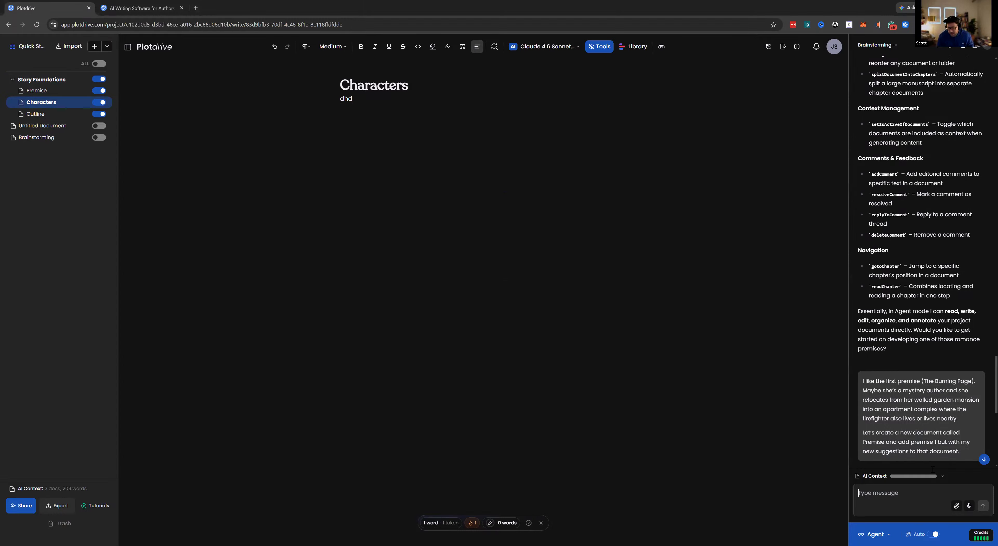
{"action": "left_click", "coordinate": [951, 48]}
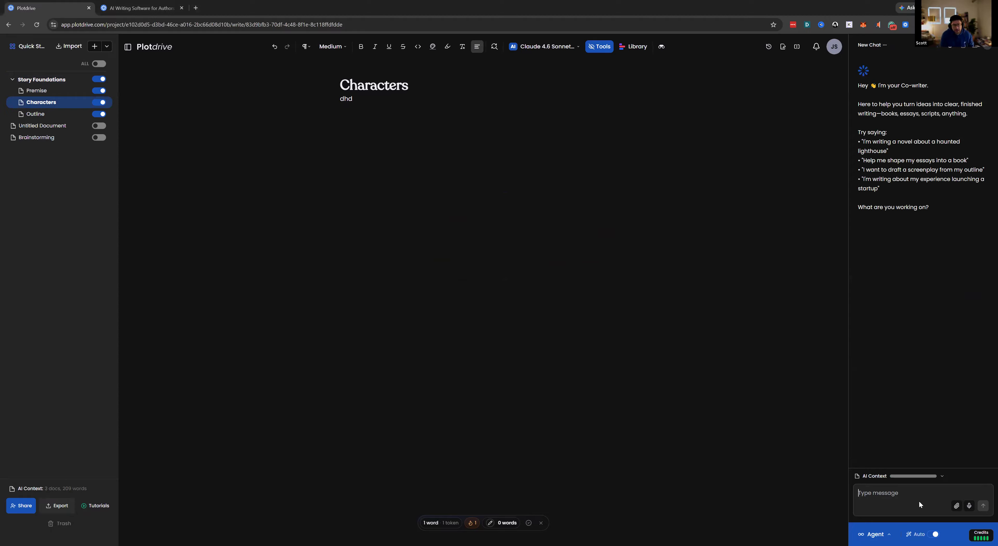
- Send the Co-writer the prompt "Give me a romancing the beat template in a new document inside the Story Foundations folder"
{"action": "type", "text": "Give me a romancing the beat outline in a ne"}
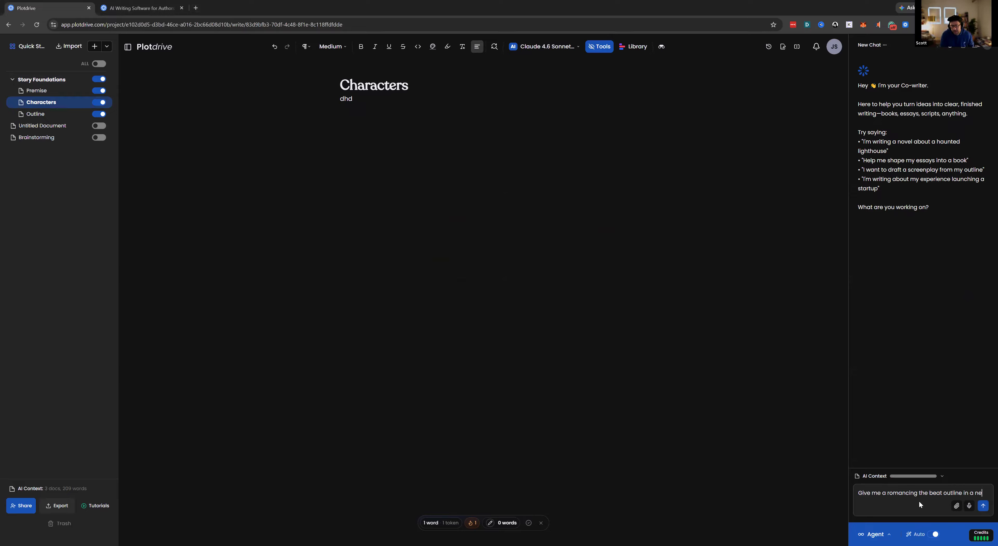
{"action": "type", "text": "w document in"}
{"action": "type", "text": "id"}
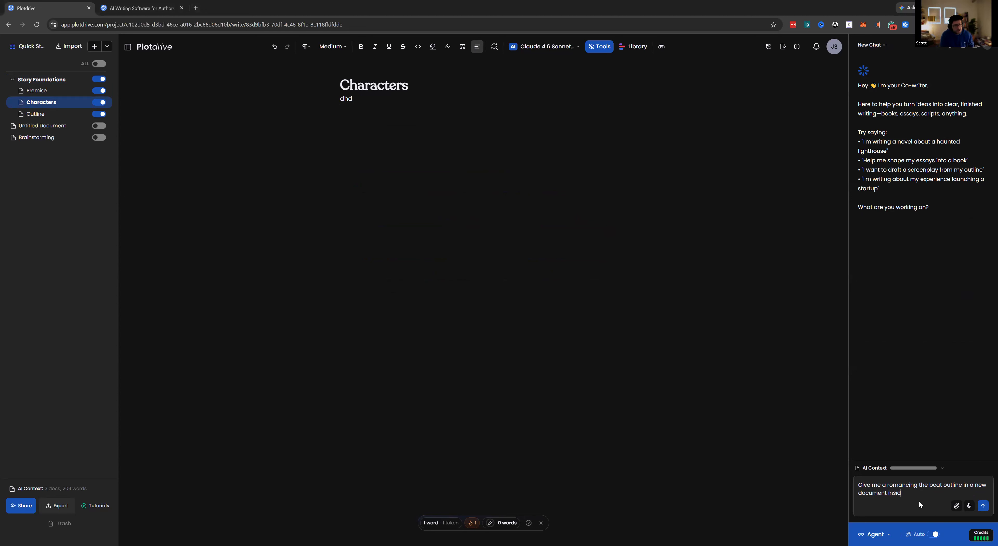
{"action": "type", "text": "e the Story Foundations folder"}
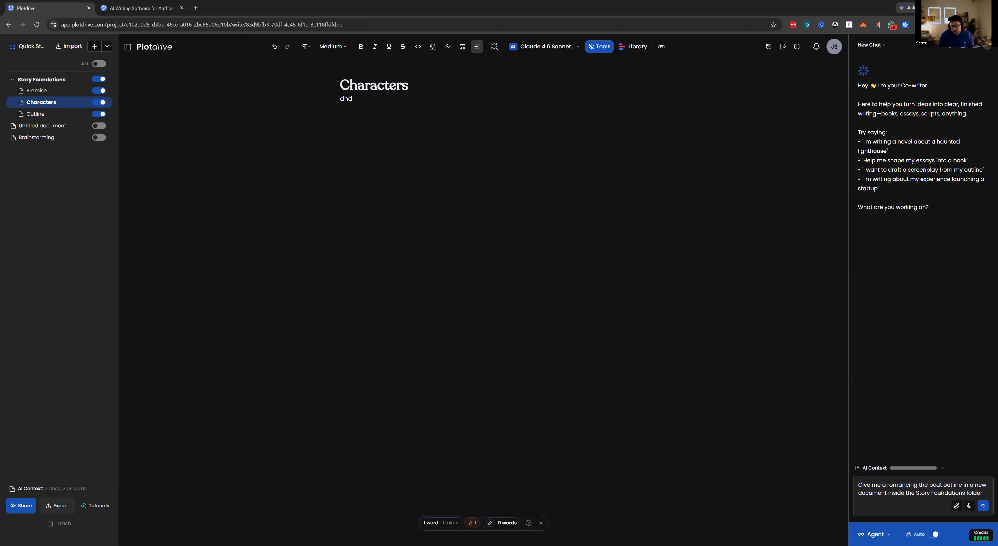
{"action": "double_click", "coordinate": [957, 484]}
{"action": "type", "text": "template"}
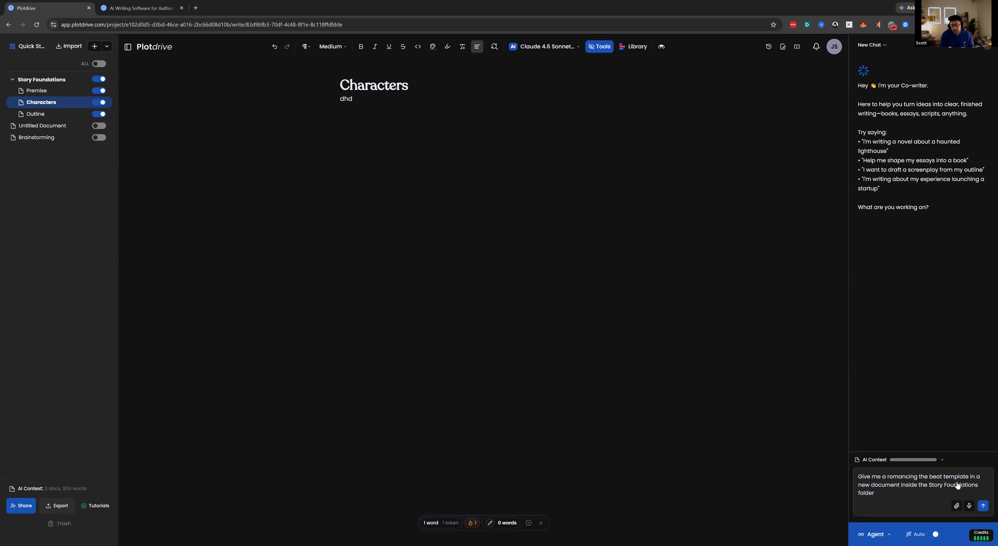
{"action": "key", "text": "Return"}
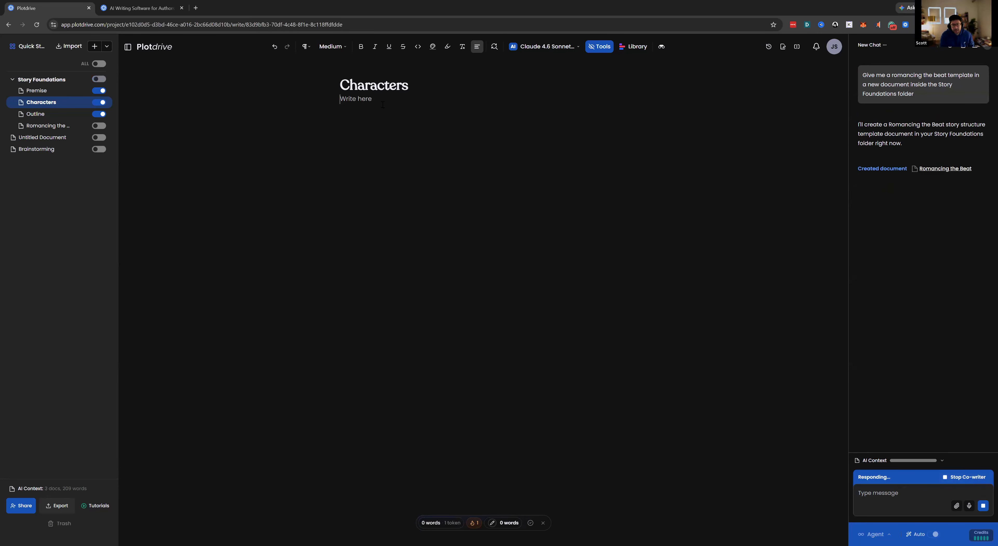
- Replace the placeholder in the Characters document with the character names Eve and Hank on separate lines
{"action": "key", "text": "Return"}
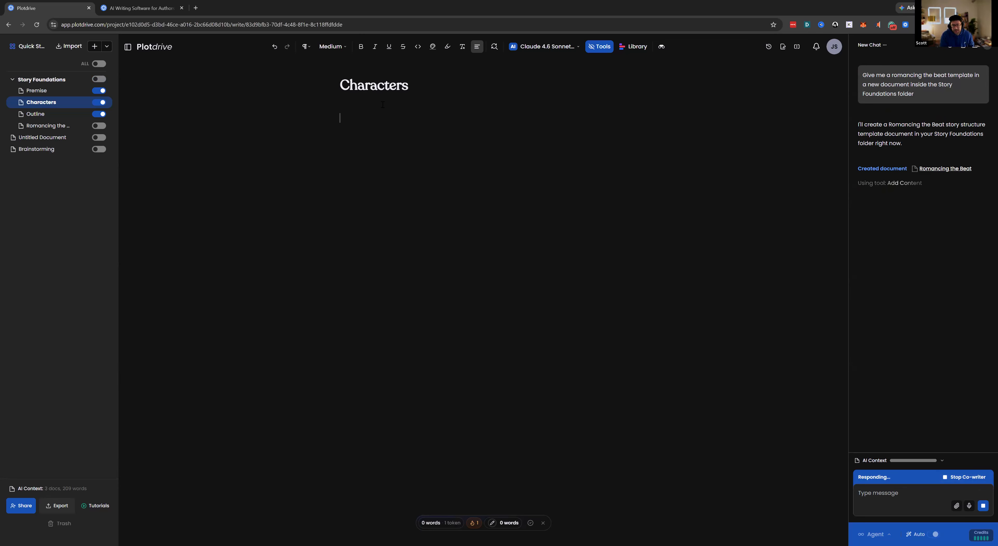
{"action": "key", "text": "BackSpace"}
{"action": "type", "text": "Eve"}
{"action": "key", "text": "Return"}
{"action": "type", "text": "Hank"}
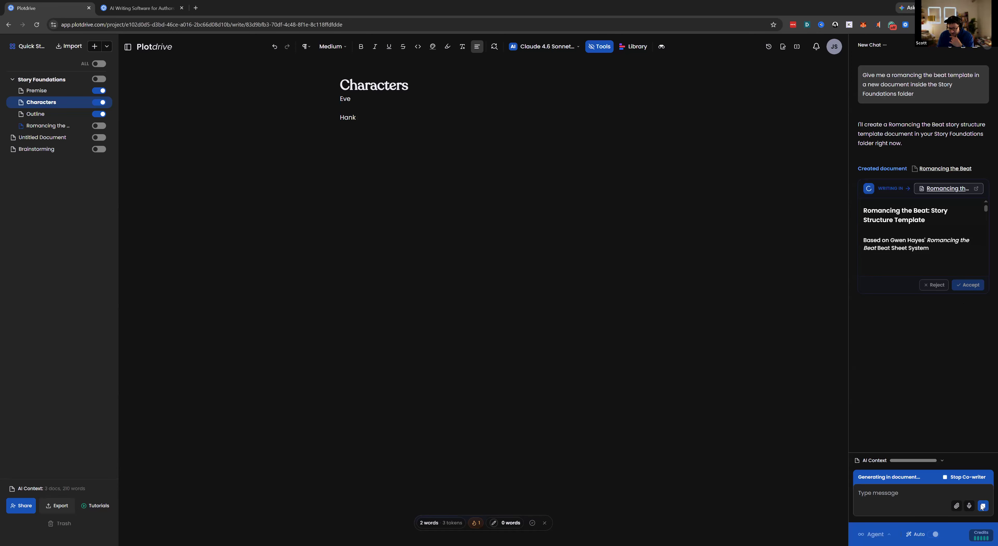
- Stop the Co-writer while it is writing the Romancing the Beat template
{"action": "left_click", "coordinate": [964, 475]}
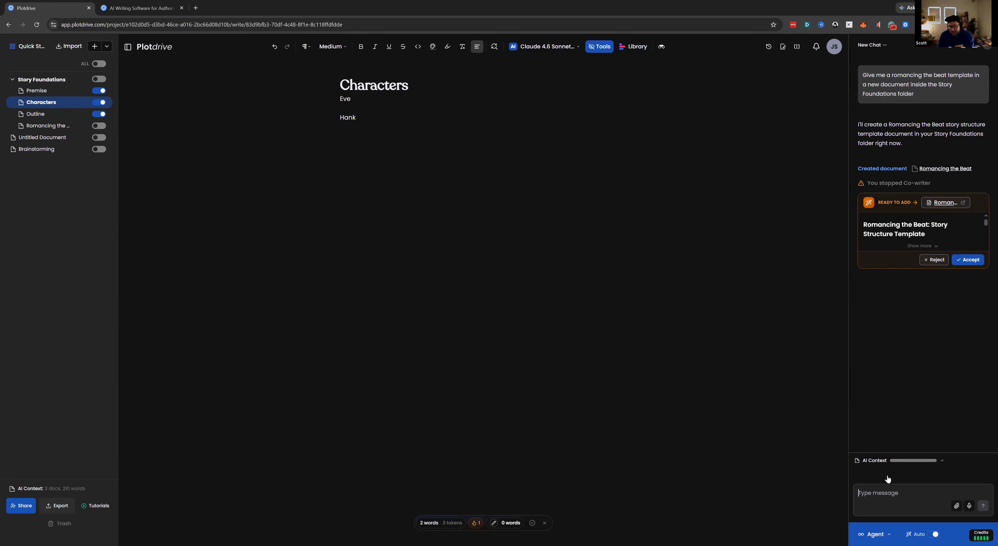
{"action": "mouse_move", "coordinate": [976, 532]}
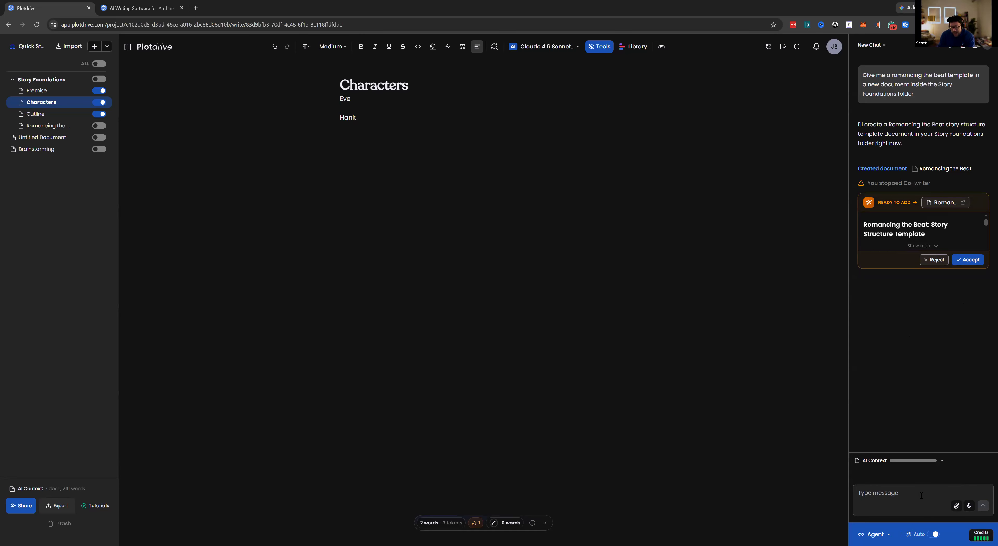
{"action": "left_click", "coordinate": [913, 487]}
- Check the Pro plan's monthly AI credit allowance on the Plotdrive pricing page and return to the project
{"action": "left_click", "coordinate": [151, 15]}
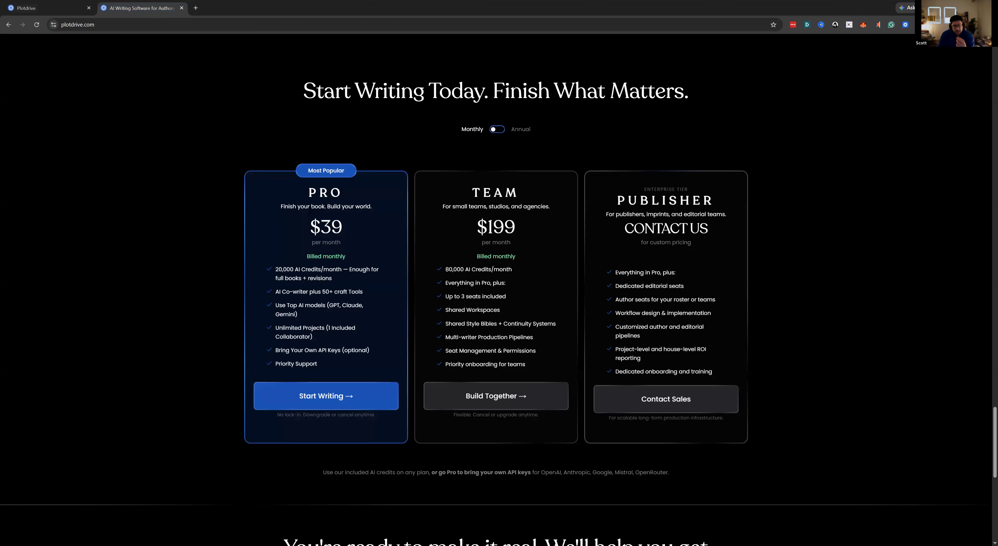
{"action": "left_click_drag", "start_coordinate": [278, 268], "coordinate": [343, 278]}
{"action": "left_click", "coordinate": [444, 265]}
{"action": "left_click_drag", "start_coordinate": [276, 270], "coordinate": [306, 270]}
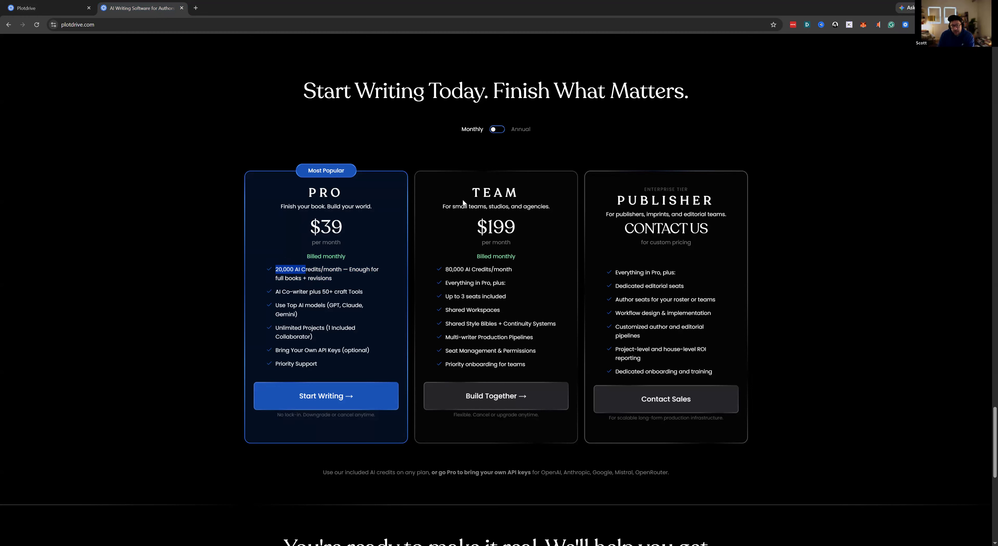
{"action": "left_click", "coordinate": [49, 7]}
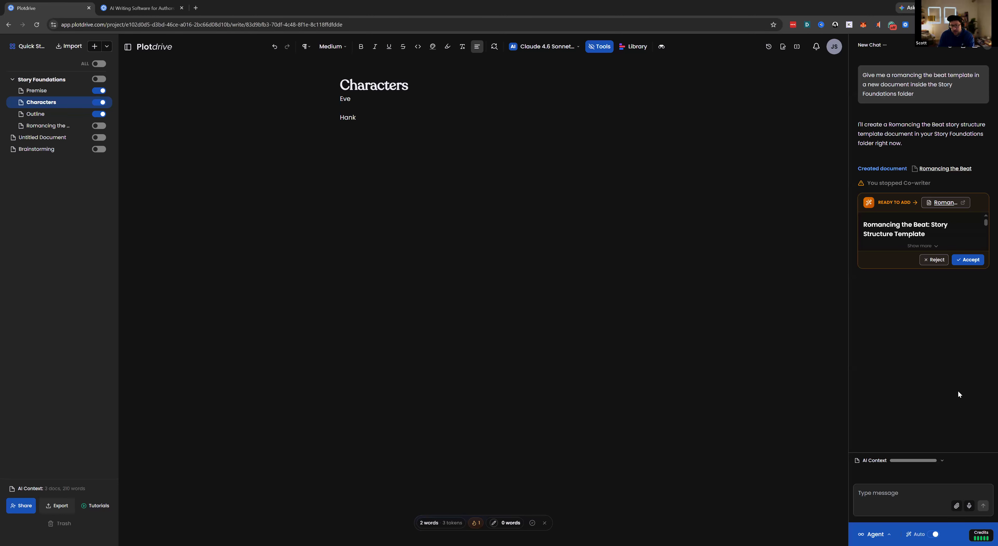
- Examine the remaining credits and the latest credit history entries, including the refund for the stopped Co-writer response
{"action": "mouse_move", "coordinate": [981, 535]}
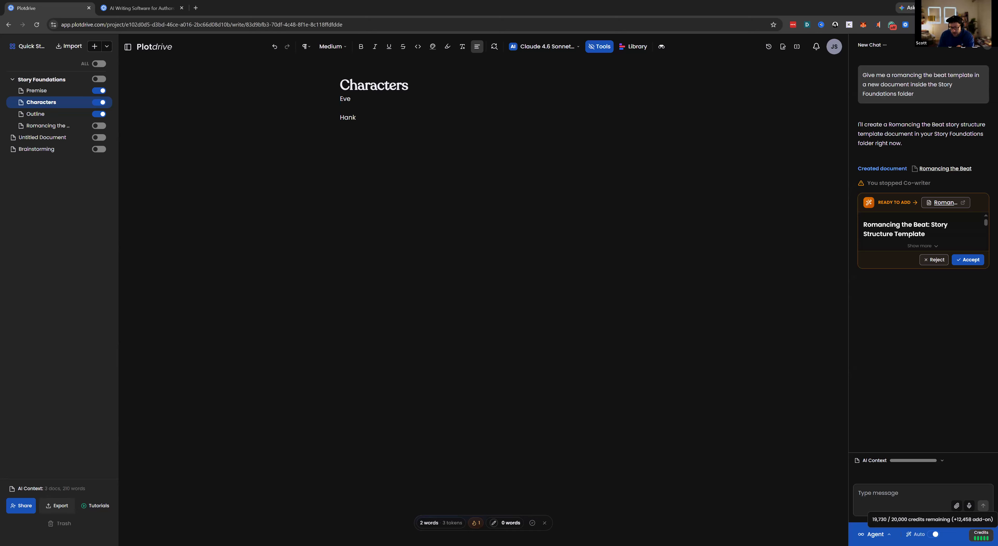
{"action": "left_click", "coordinate": [981, 534]}
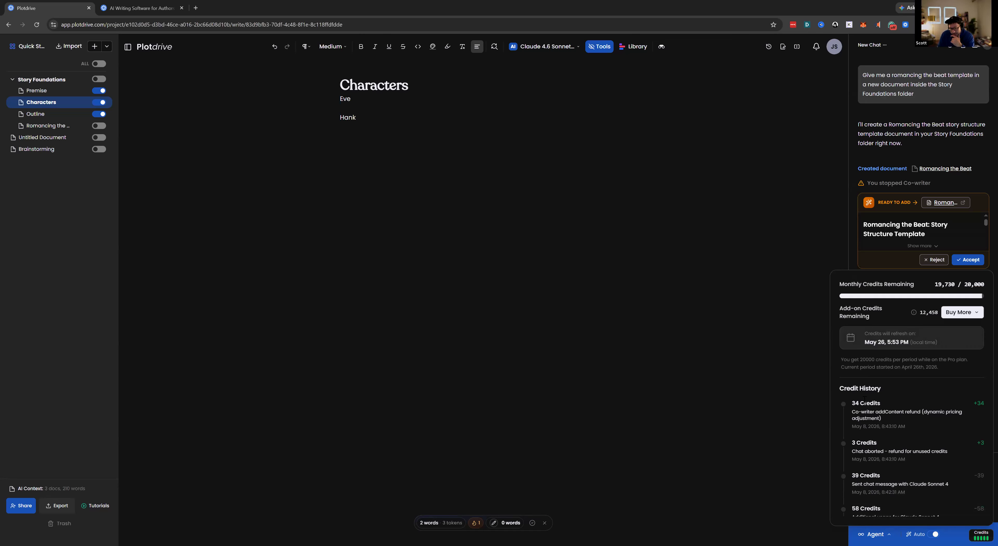
{"action": "left_click_drag", "start_coordinate": [855, 403], "coordinate": [880, 417]}
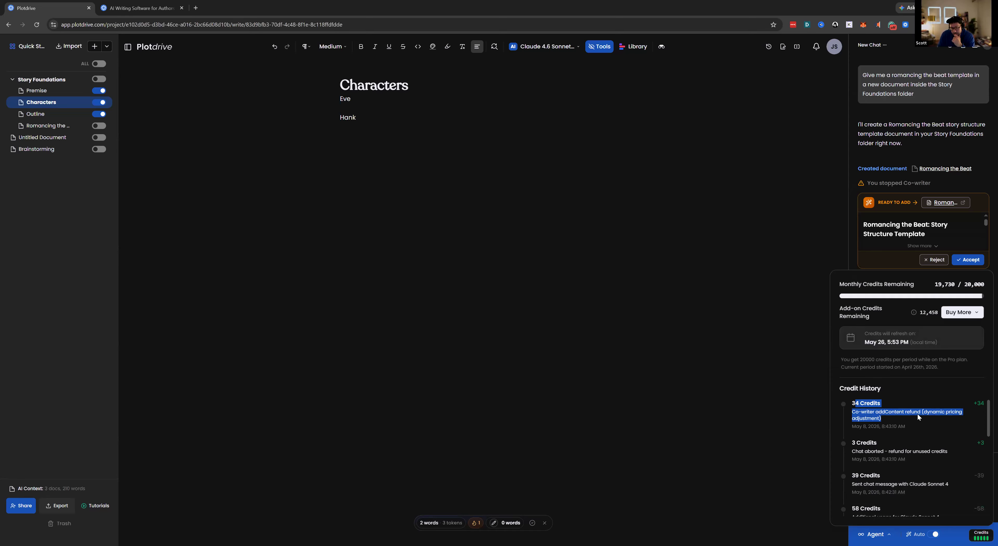
{"action": "left_click", "coordinate": [974, 403]}
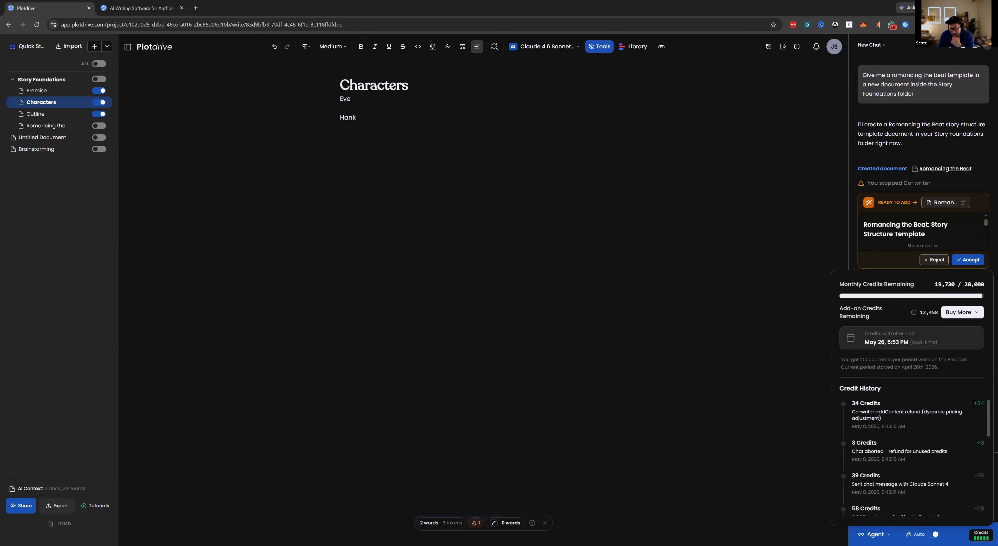
{"action": "triple_click", "coordinate": [984, 404]}
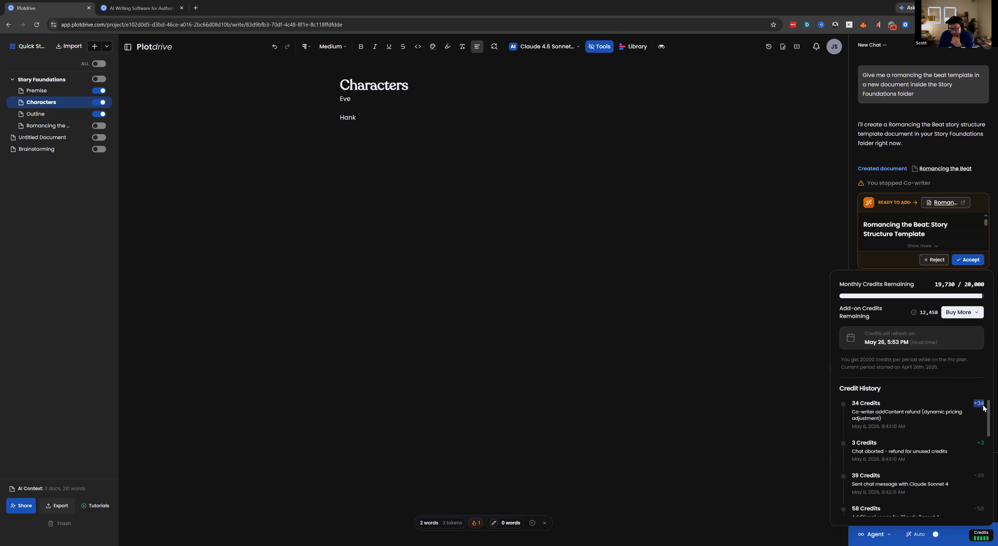
{"action": "left_click", "coordinate": [975, 447]}
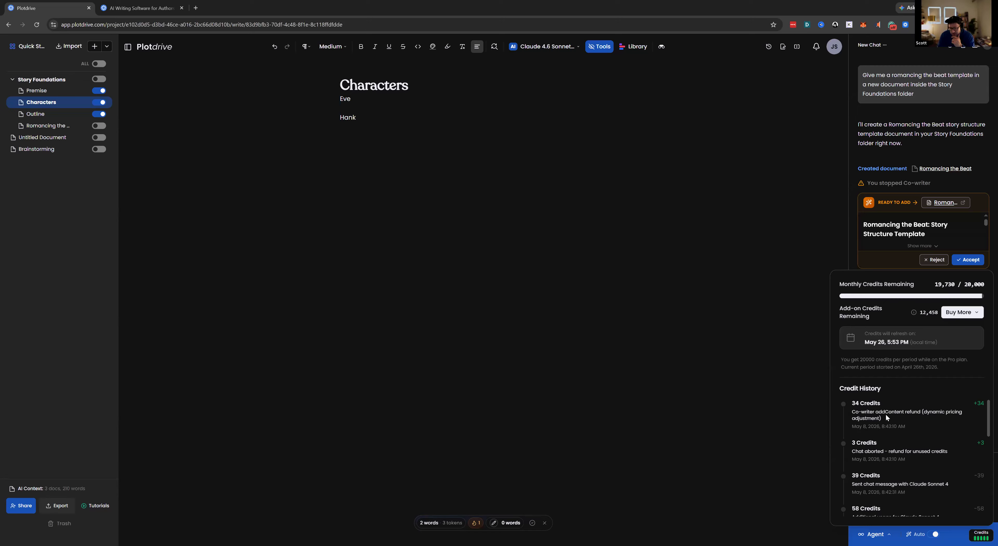
{"action": "scroll", "coordinate": [880, 408], "scroll_direction": "down", "scroll_amount": 1}
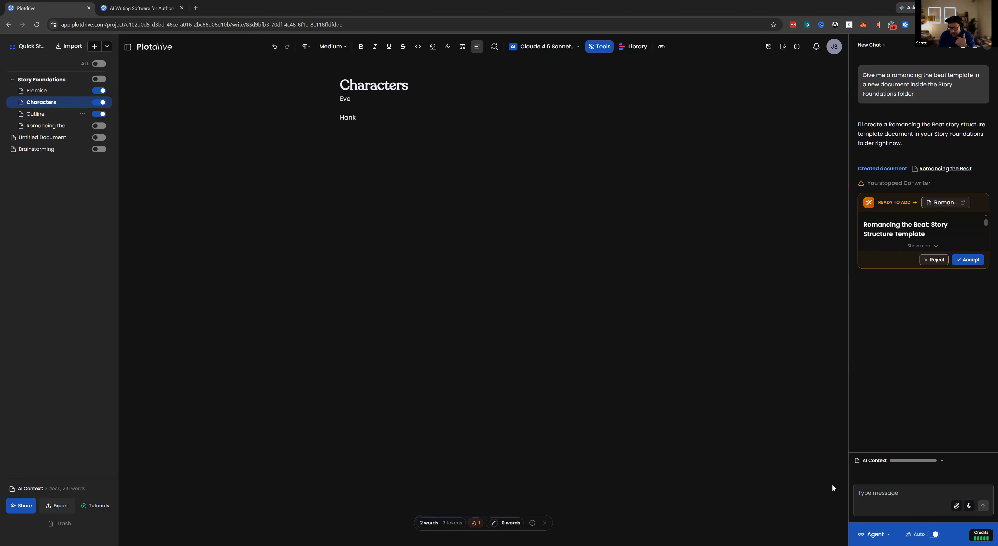
- Inspect which Story Foundations documents the Co-writer can see in the AI context and their token usage
{"action": "left_click", "coordinate": [894, 463]}
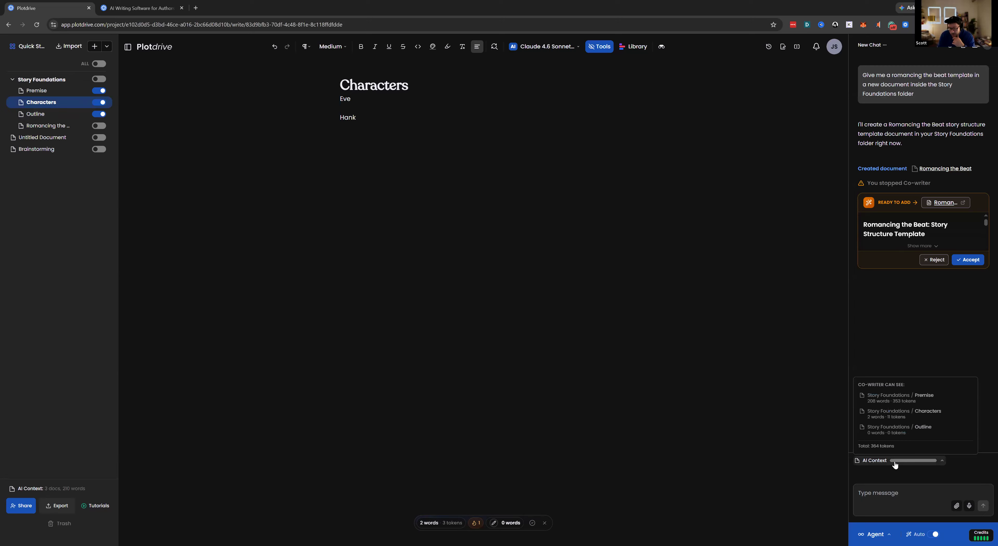
{"action": "left_click", "coordinate": [887, 472]}
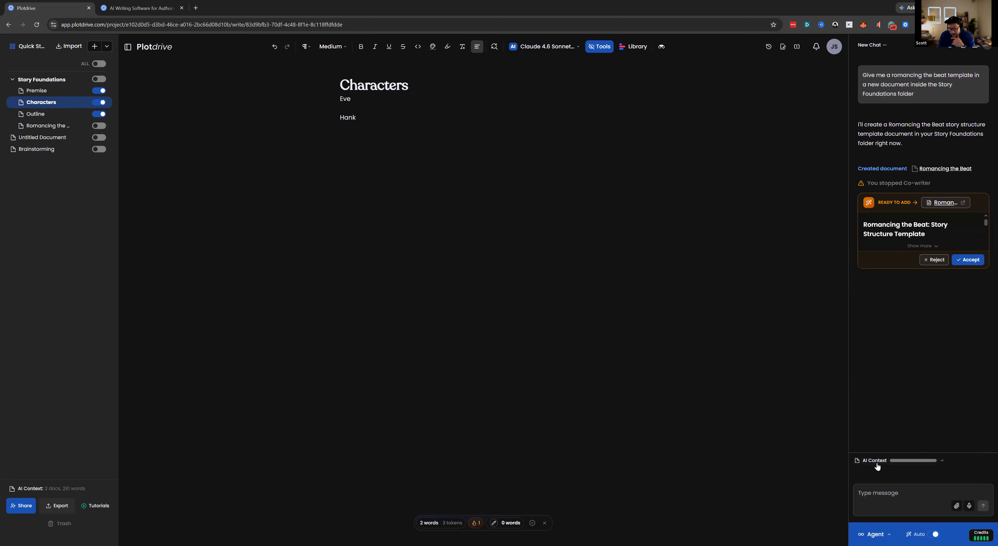
{"action": "left_click", "coordinate": [874, 462]}
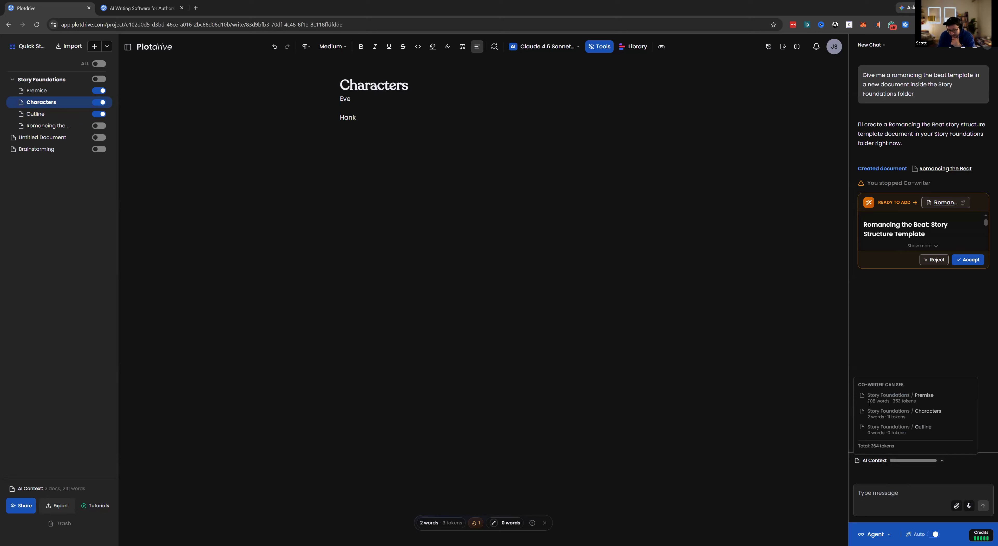
{"action": "left_click_drag", "start_coordinate": [871, 394], "coordinate": [921, 428]}
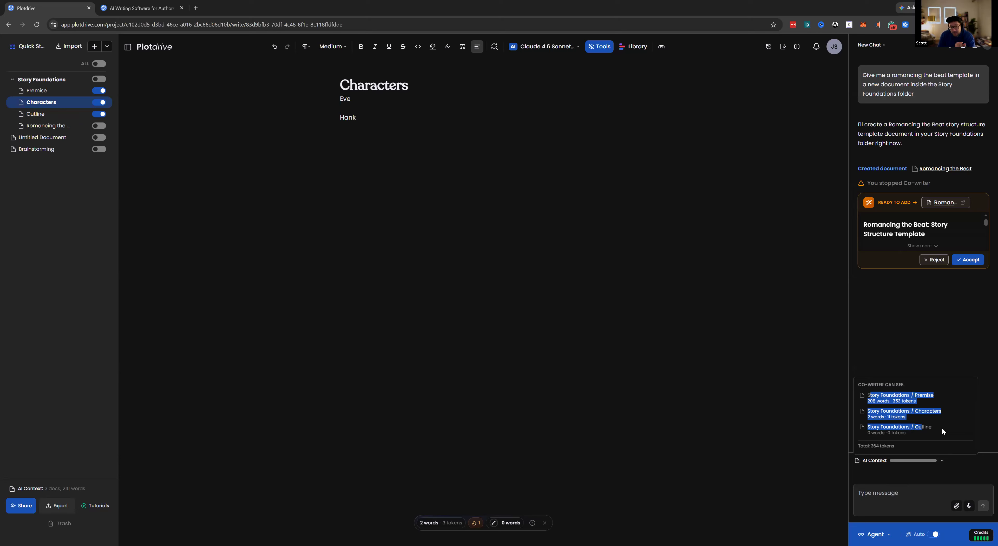
{"action": "left_click", "coordinate": [930, 423]}
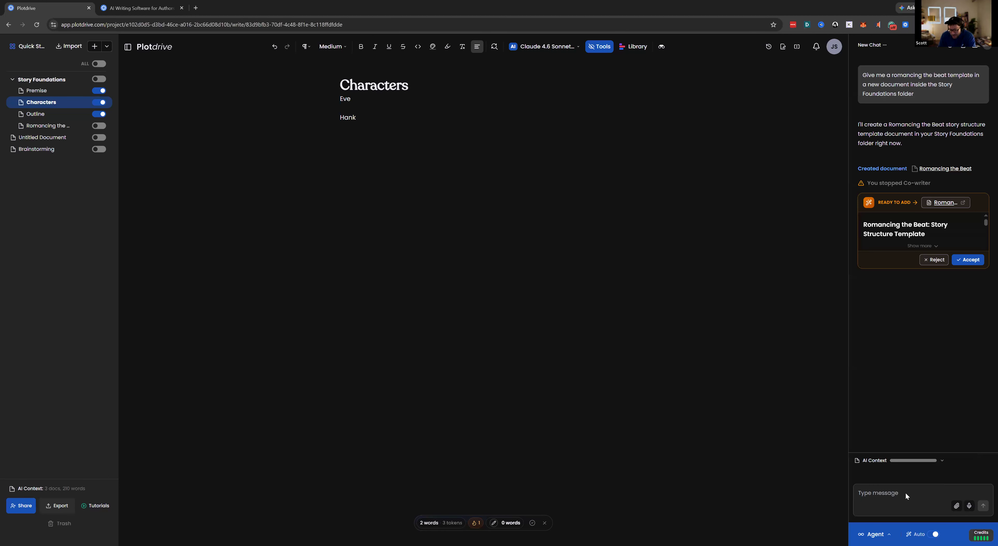
- Go through the credit history again and view the add-on credit packages offered for purchase
{"action": "mouse_move", "coordinate": [981, 536]}
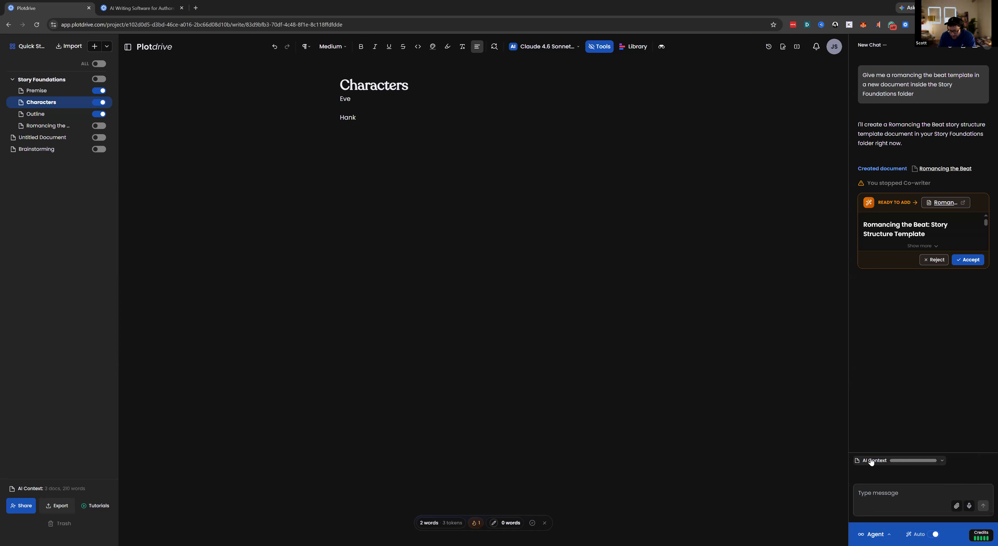
{"action": "mouse_move", "coordinate": [861, 468]}
{"action": "mouse_move", "coordinate": [941, 461]}
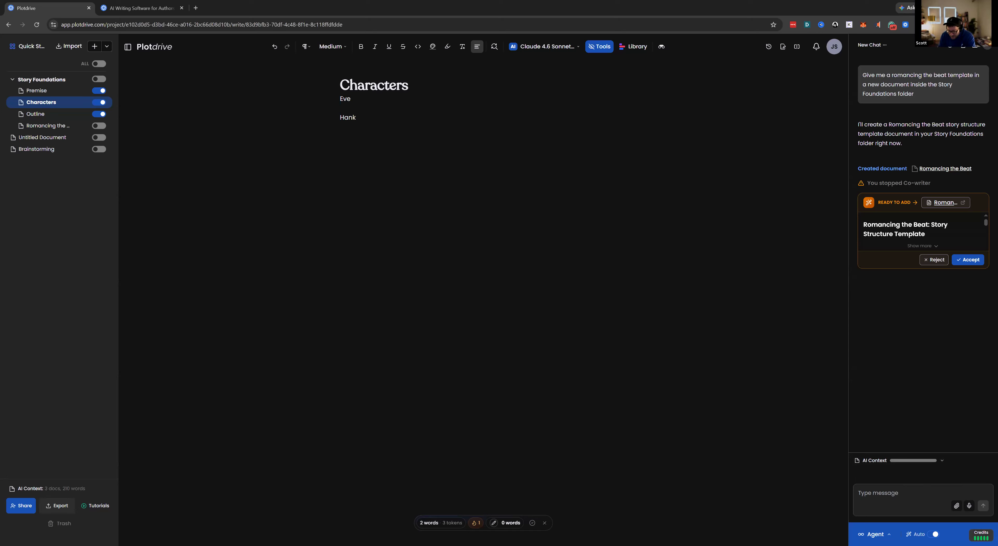
{"action": "left_click", "coordinate": [981, 536]}
{"action": "scroll", "coordinate": [876, 429], "scroll_direction": "down", "scroll_amount": 5}
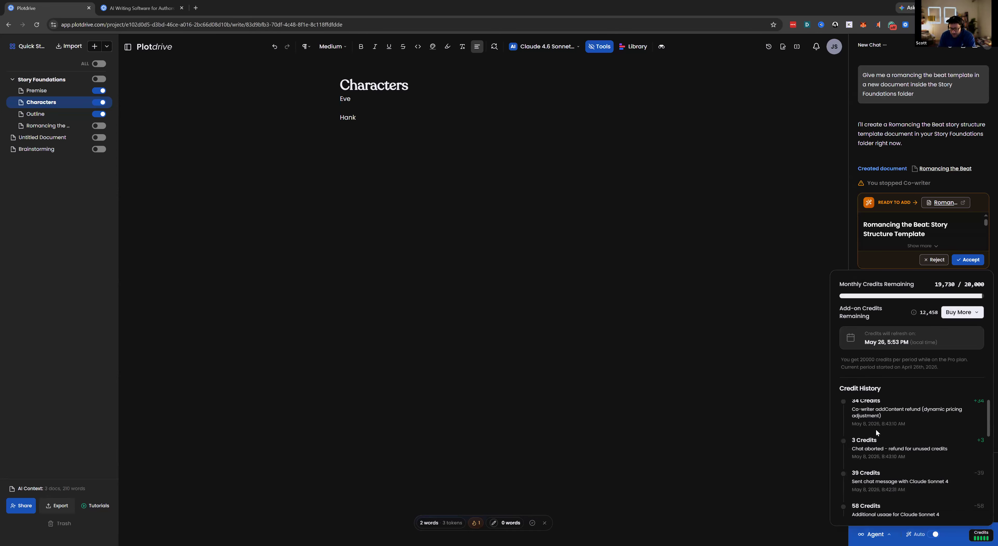
{"action": "scroll", "coordinate": [876, 430], "scroll_direction": "up", "scroll_amount": 5}
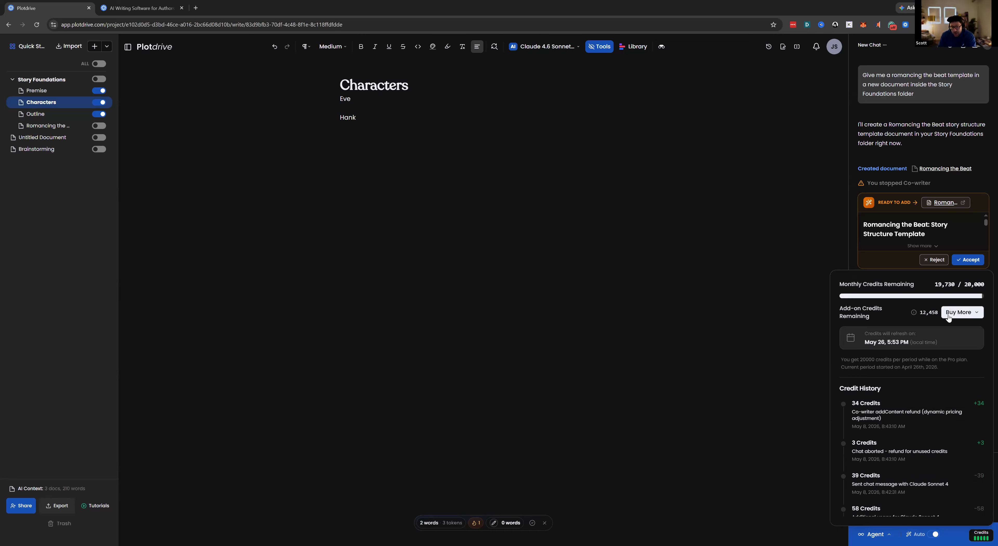
{"action": "left_click", "coordinate": [972, 312]}
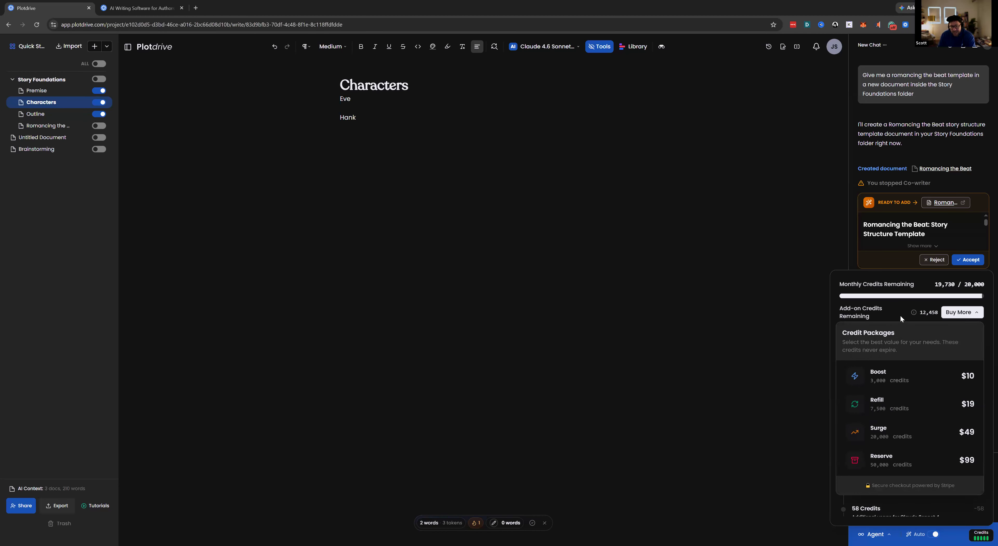
{"action": "left_click", "coordinate": [971, 313]}
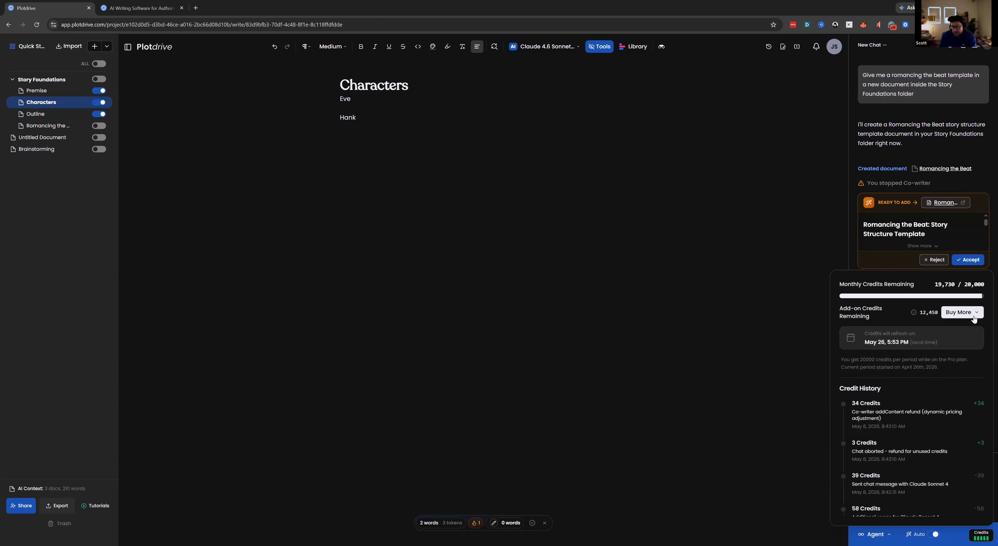
{"action": "left_click", "coordinate": [971, 314]}
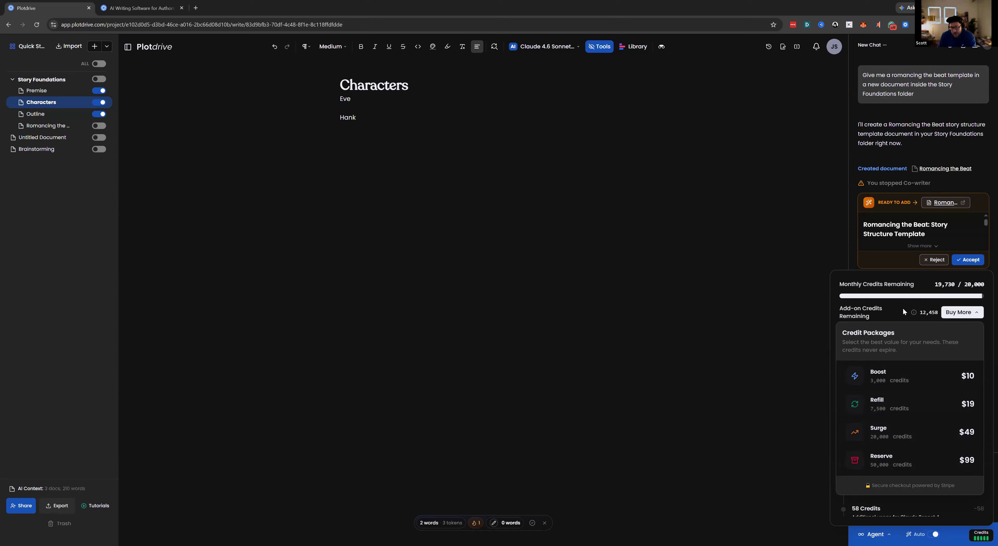
- Close the add-on credit packages and the credits overview to get back to the Co-writer chat
{"action": "left_click", "coordinate": [962, 313]}
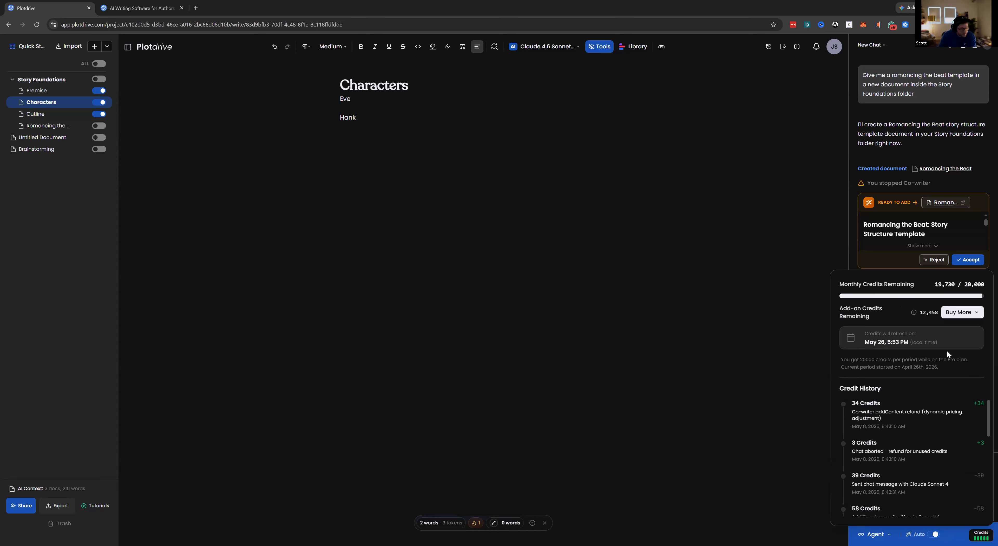
{"action": "left_click", "coordinate": [981, 181]}
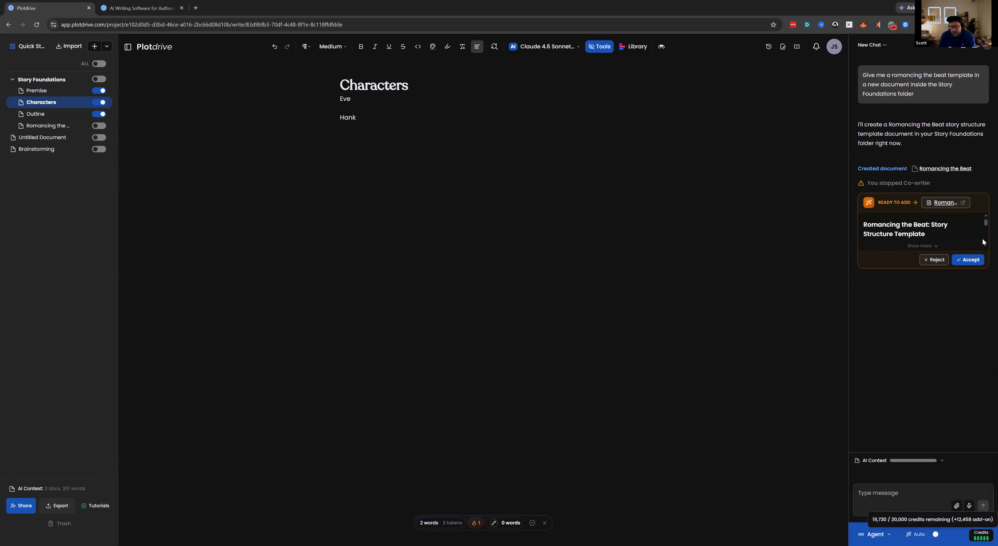
{"action": "left_click", "coordinate": [939, 462]}
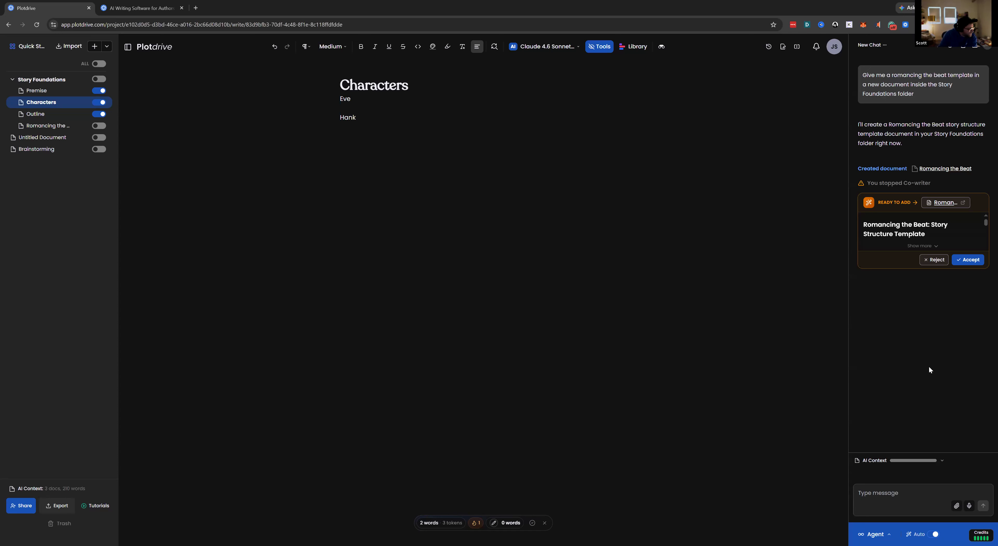
- Check which AI models and output limit are set for document generation and the Co-writer chat
{"action": "left_click", "coordinate": [919, 495]}
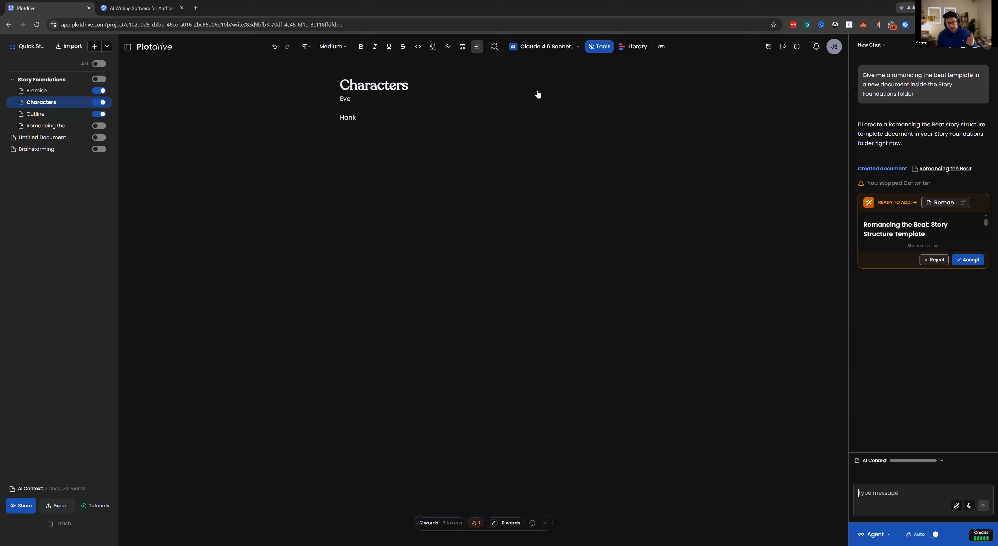
{"action": "left_click", "coordinate": [533, 47]}
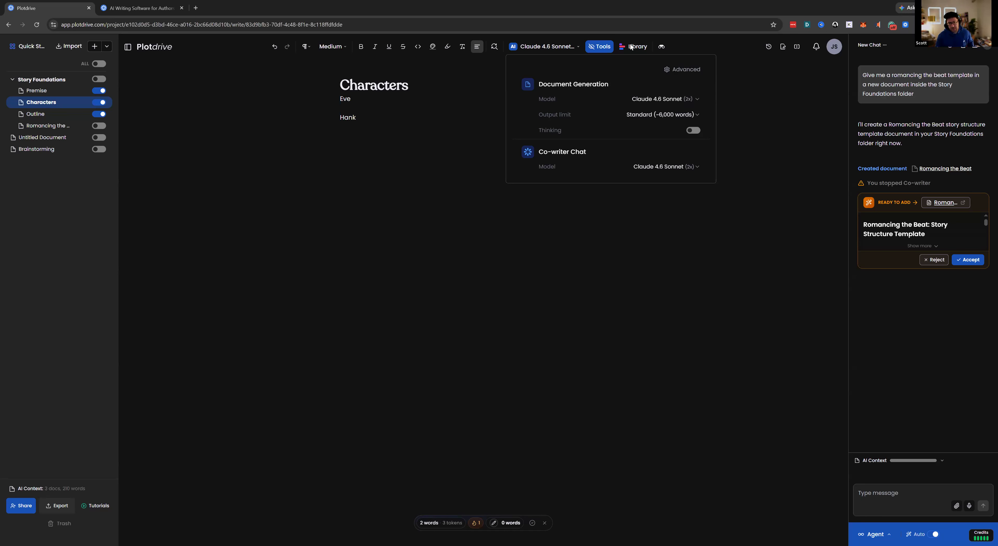
{"action": "left_click", "coordinate": [759, 84]}
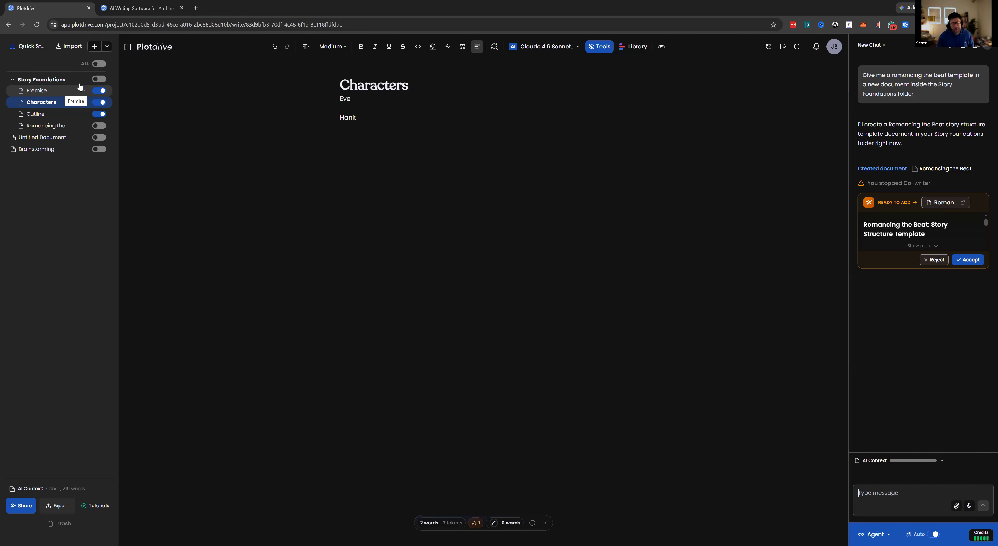
- Read through the Premise document in Story Foundations and return to the Characters document
{"action": "left_click", "coordinate": [60, 94]}
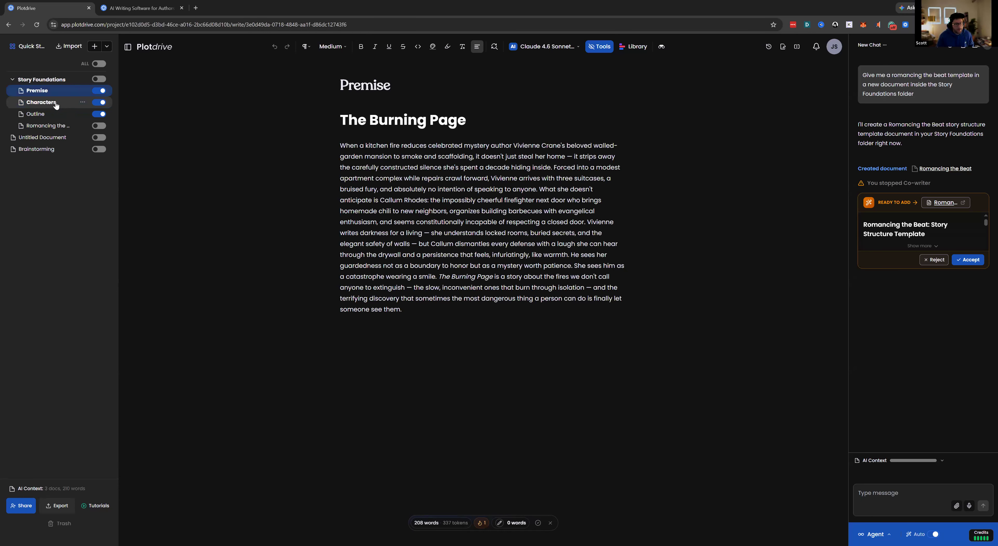
{"action": "left_click", "coordinate": [57, 104]}
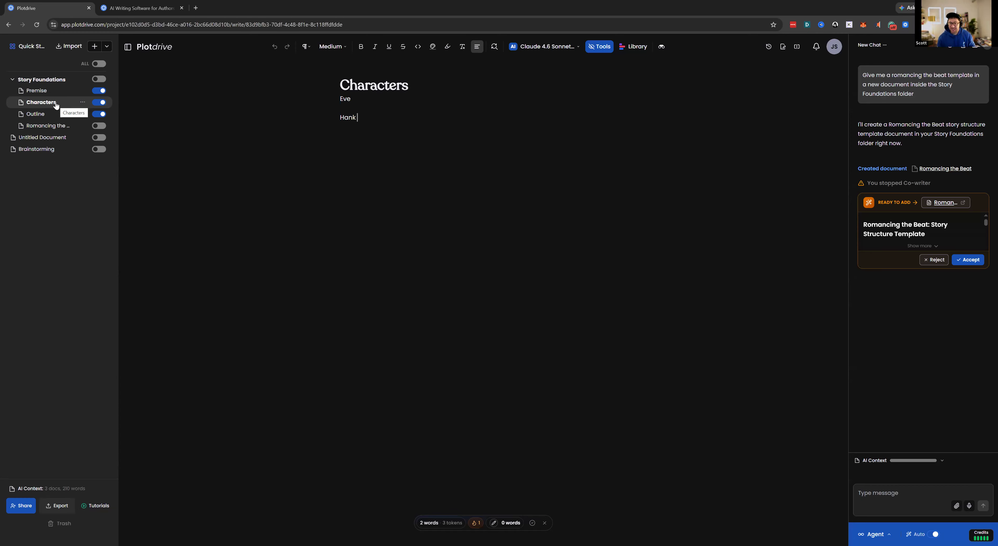
{"action": "left_click", "coordinate": [56, 105]}
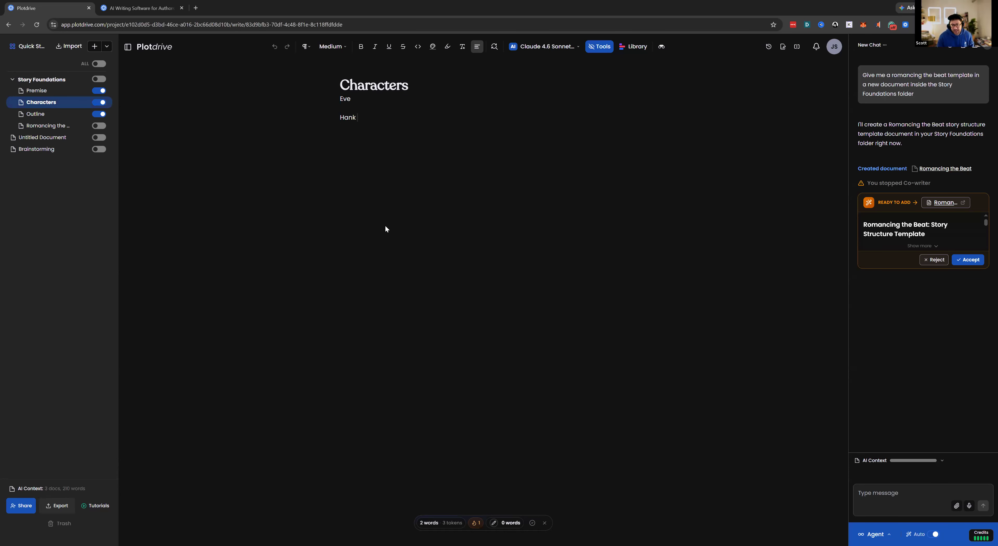